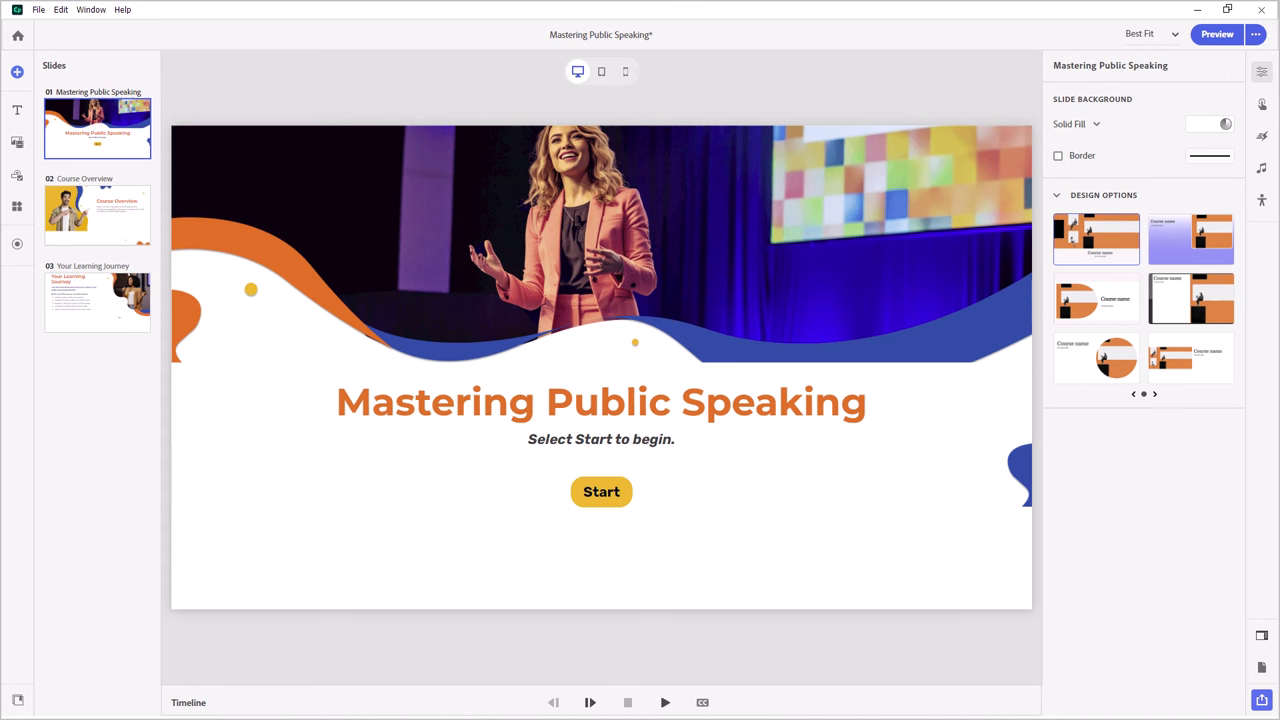
Review the Start button's states on the title slide, then deselect it.
click(620, 497)
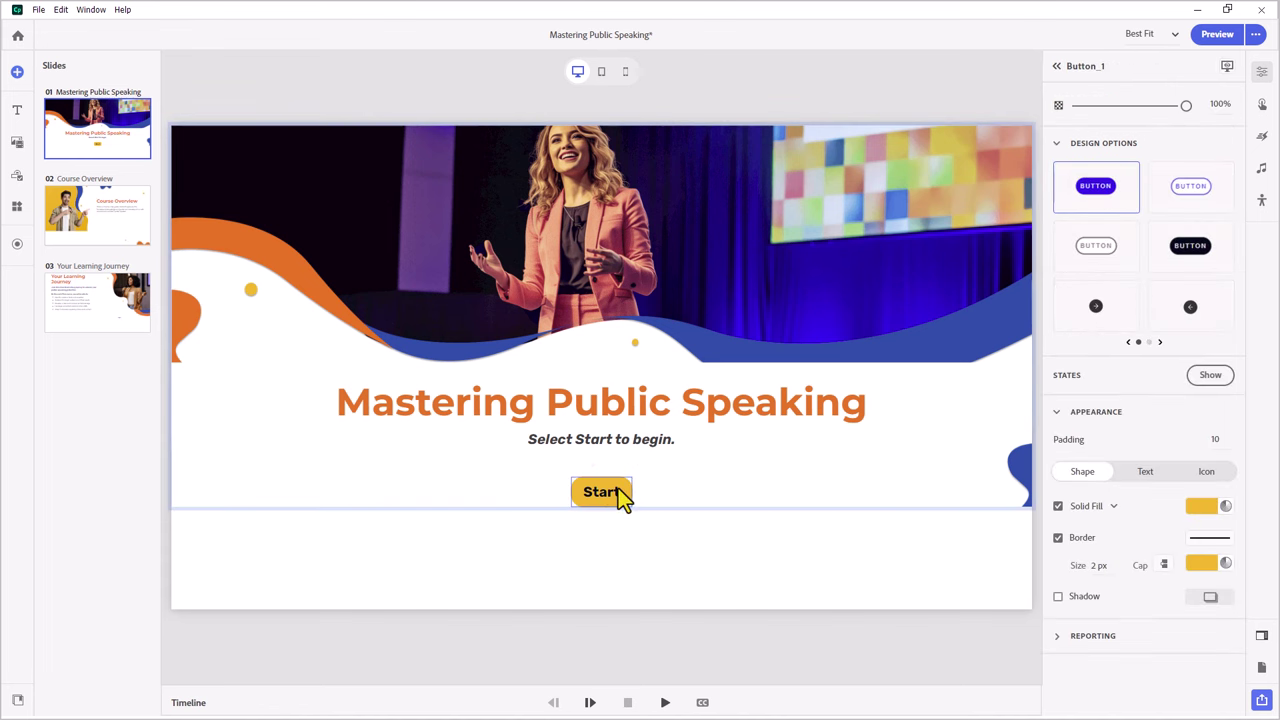
click(1214, 375)
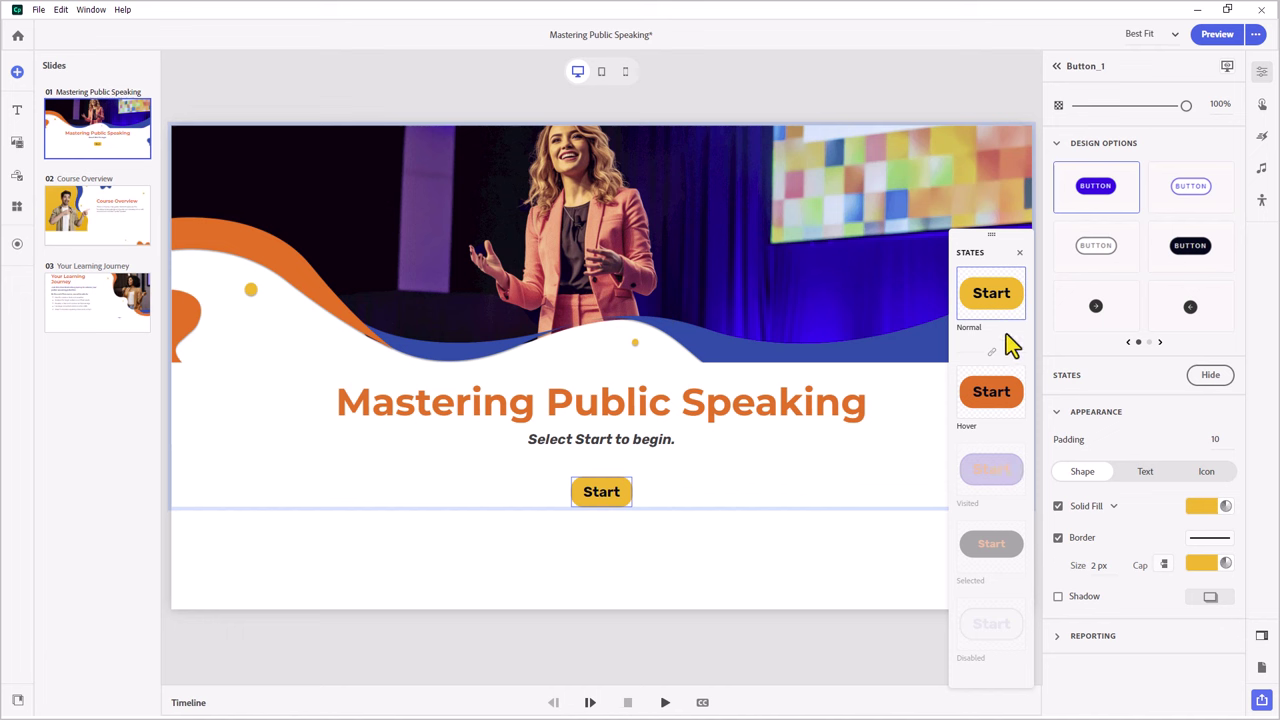
click(1019, 252)
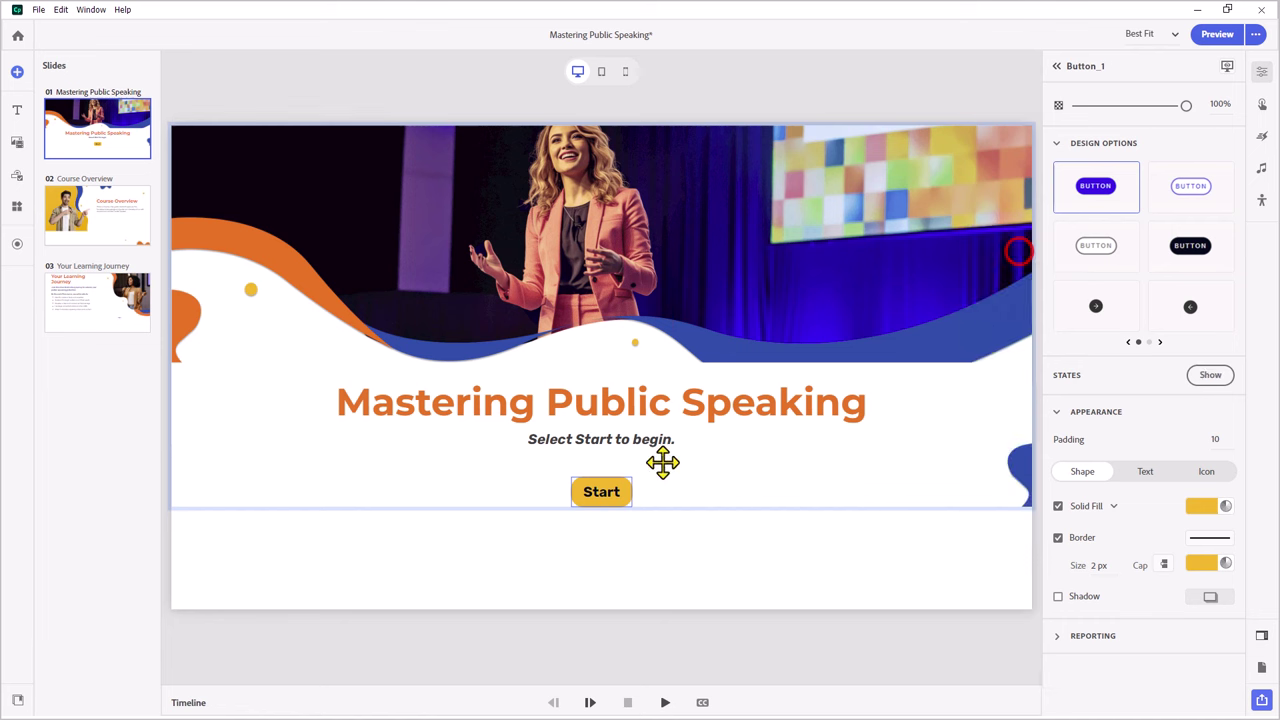
click(539, 548)
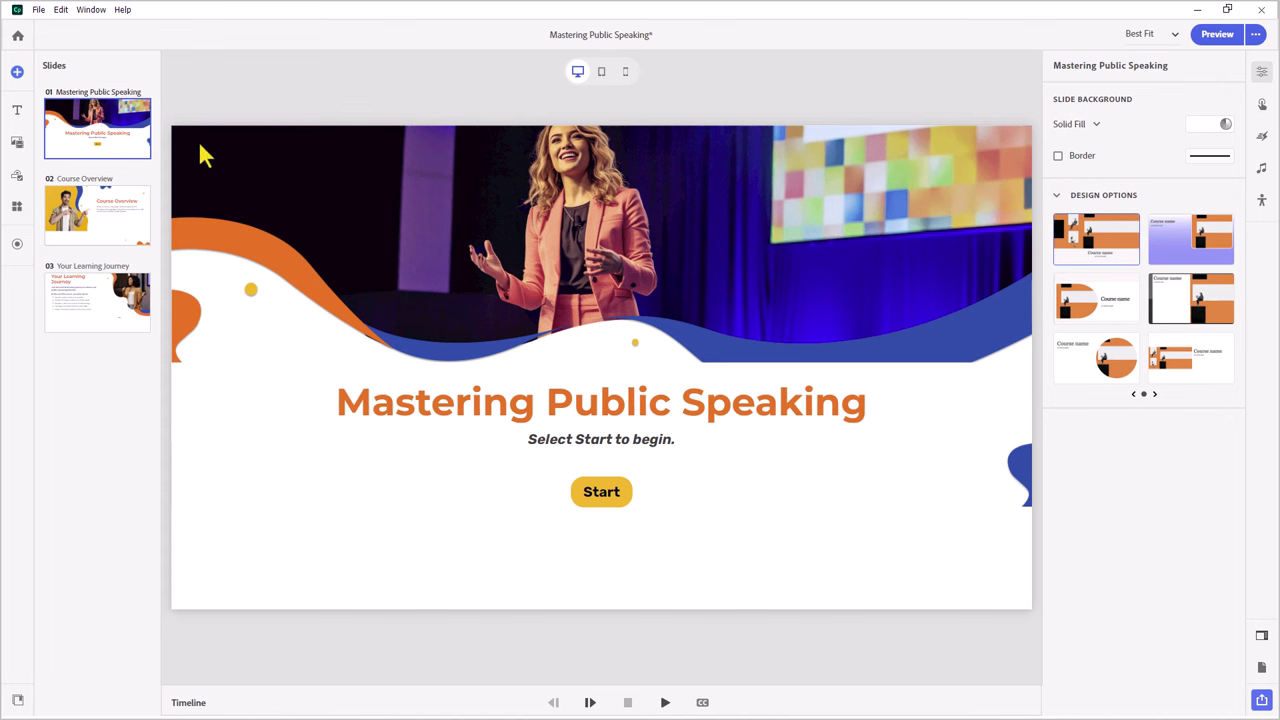
Insert an Image block below the Start button with Caption and Subtitle turned off.
click(17, 142)
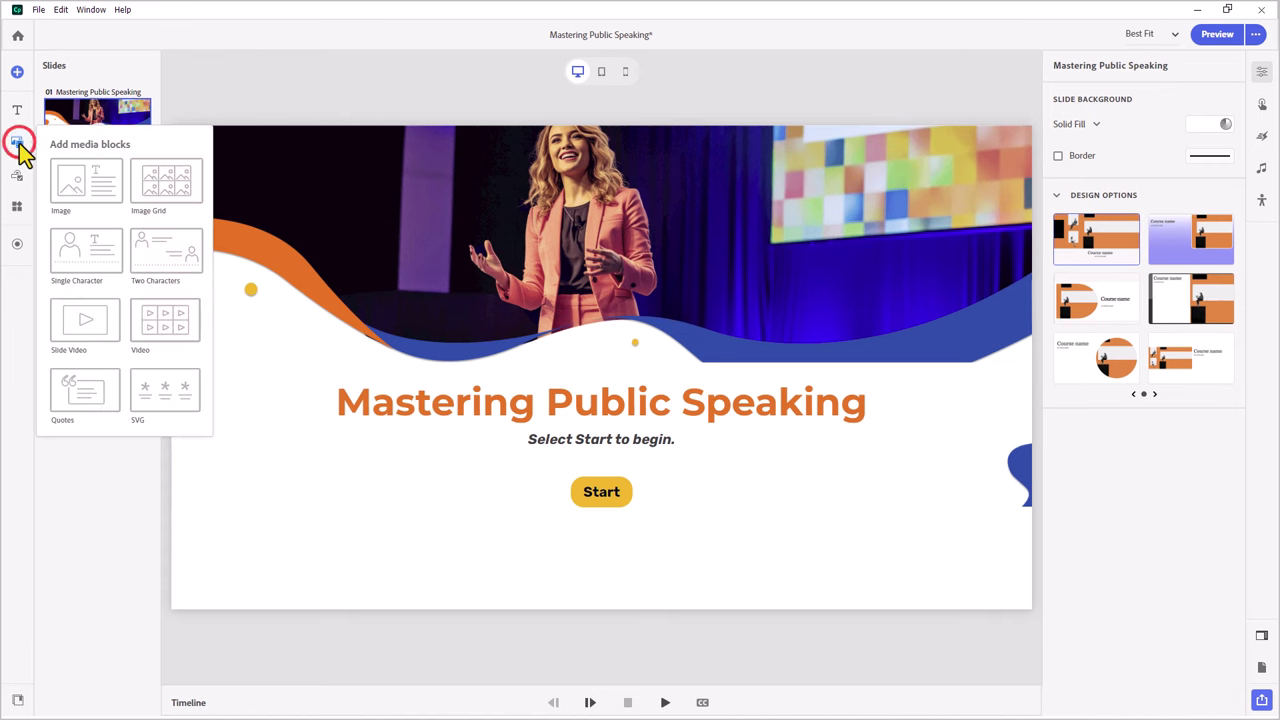
click(76, 177)
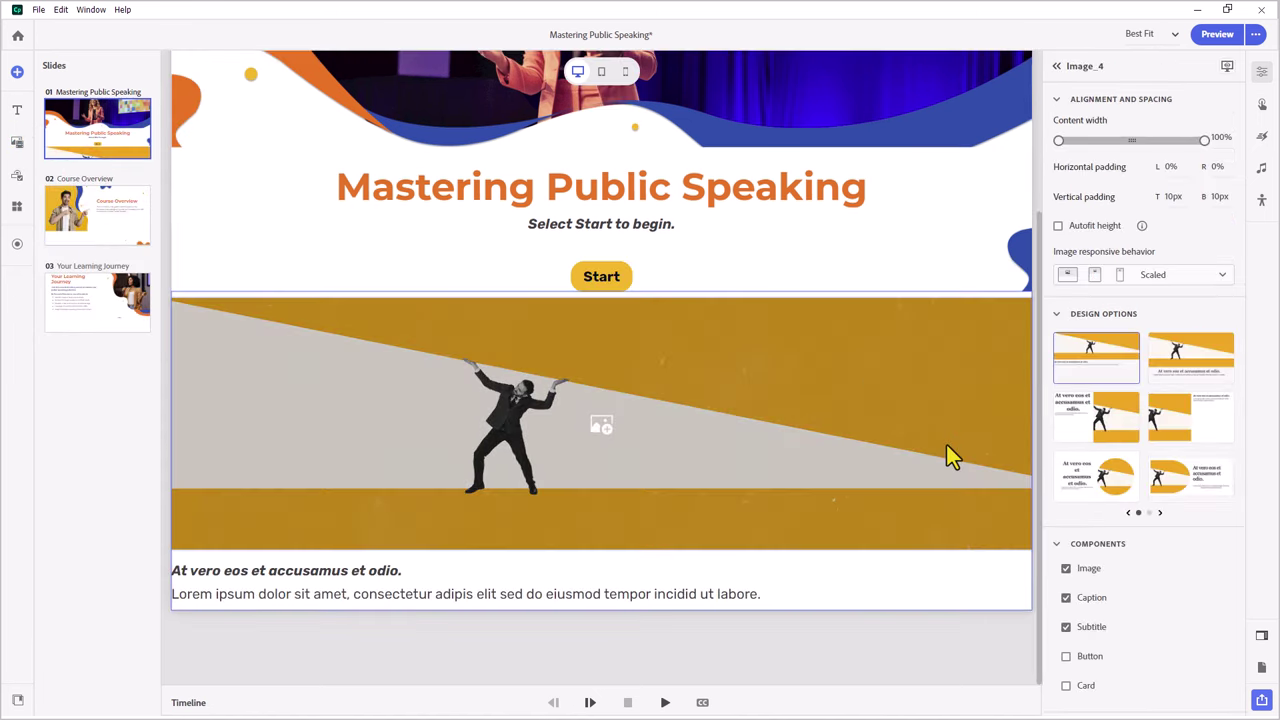
click(1066, 597)
click(1066, 627)
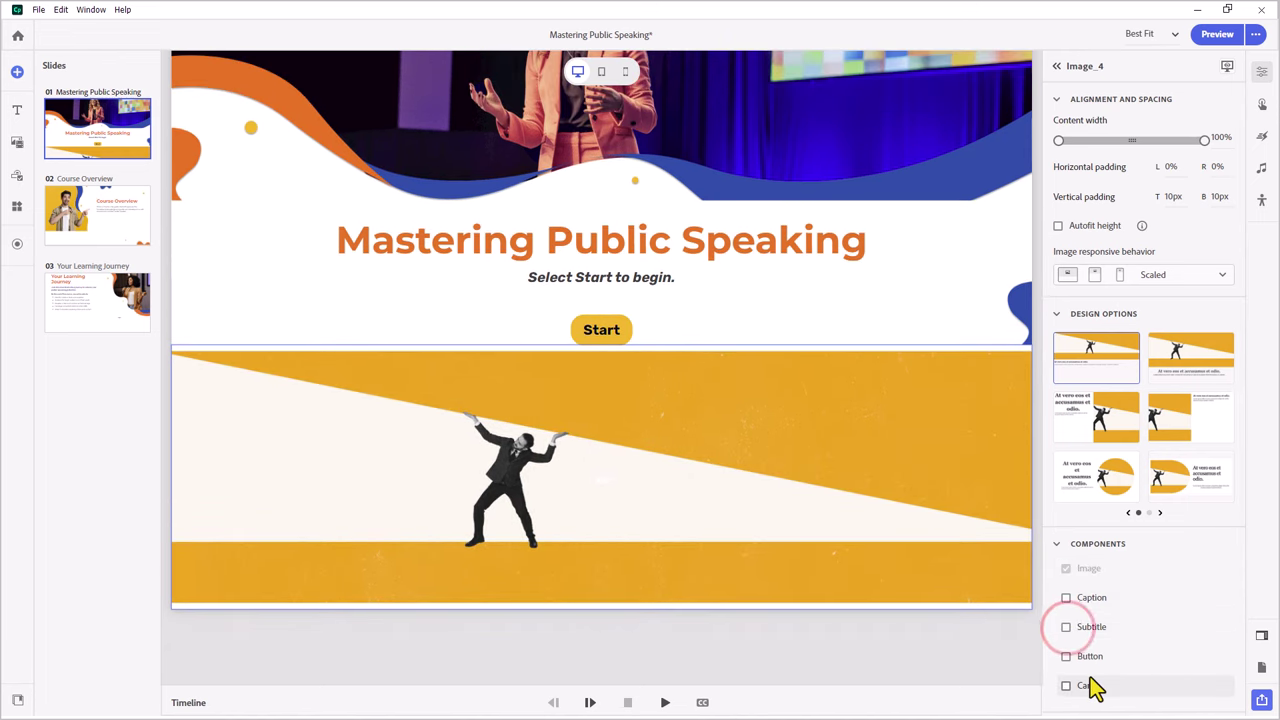
Replace the placeholder picture with pause_circle_filled_50dp_FA6822.png from the computer.
click(713, 468)
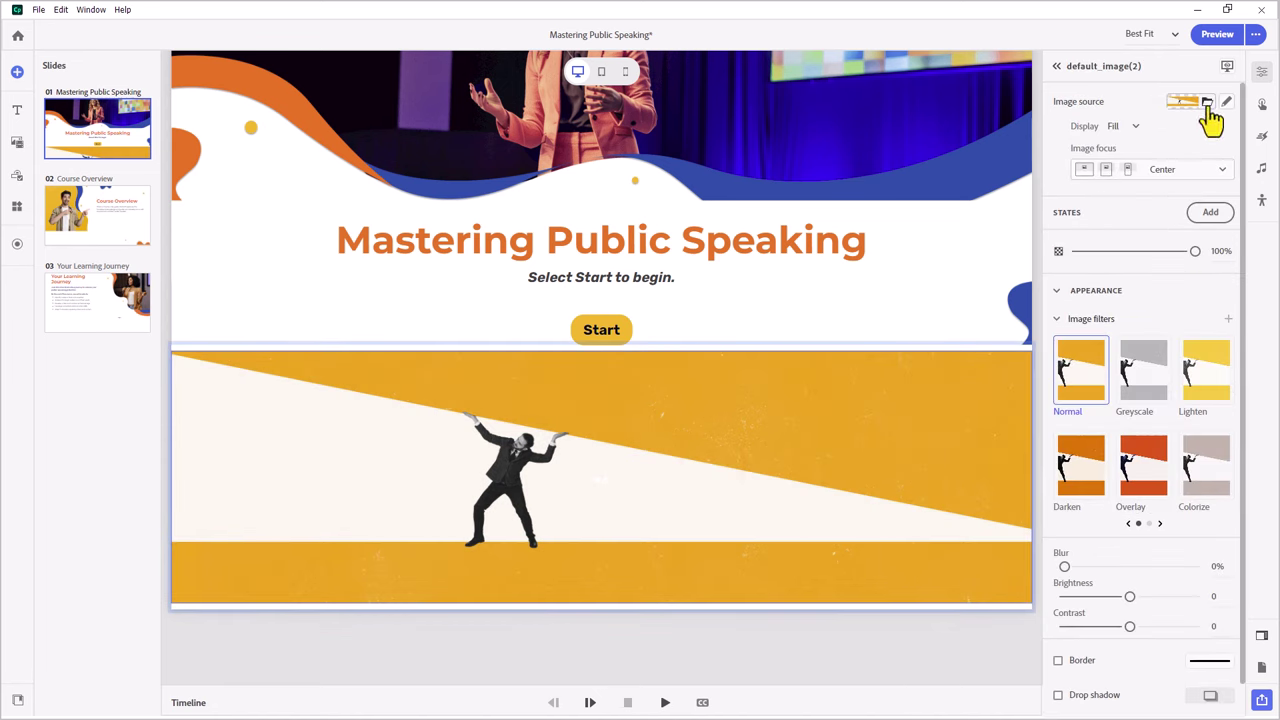
click(1208, 104)
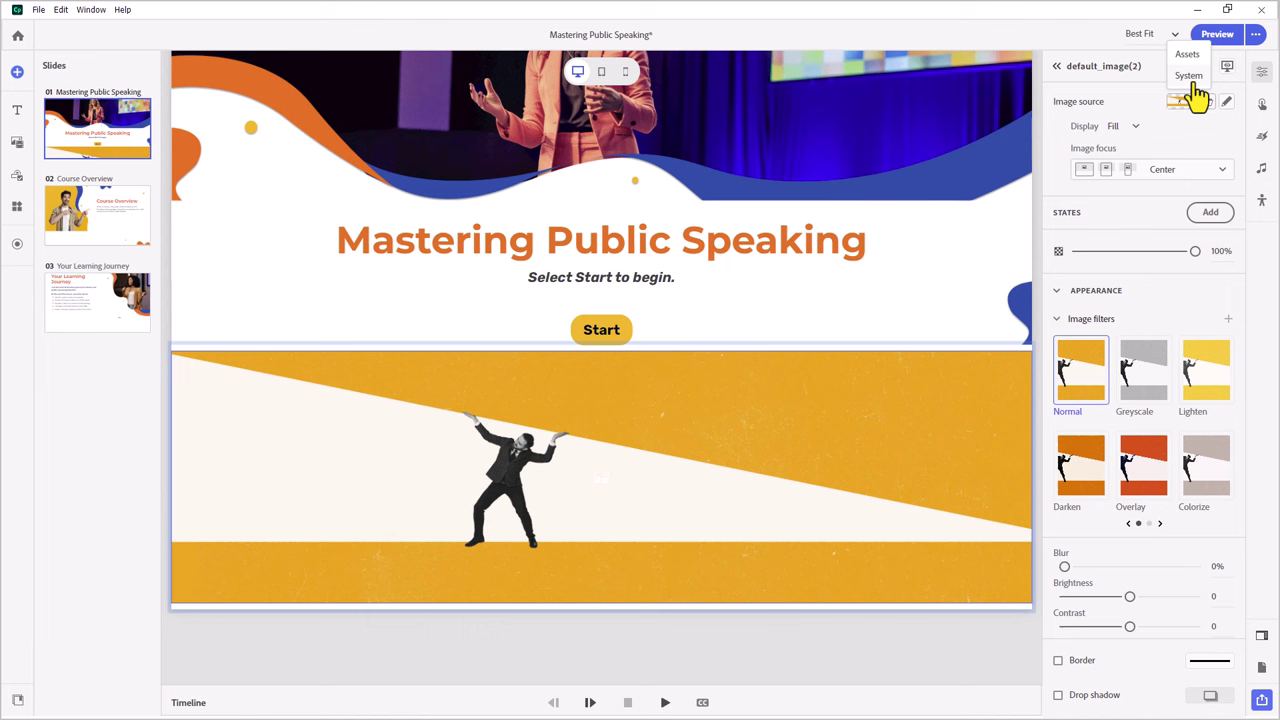
click(1190, 78)
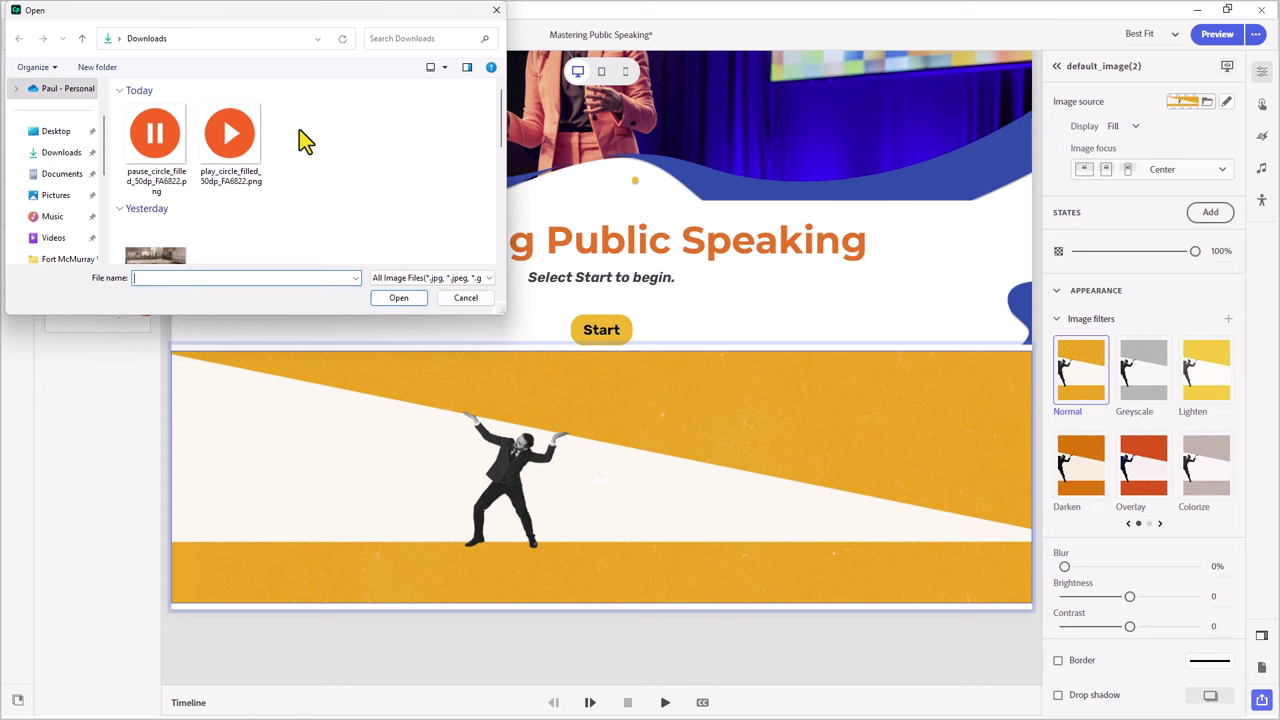
click(162, 137)
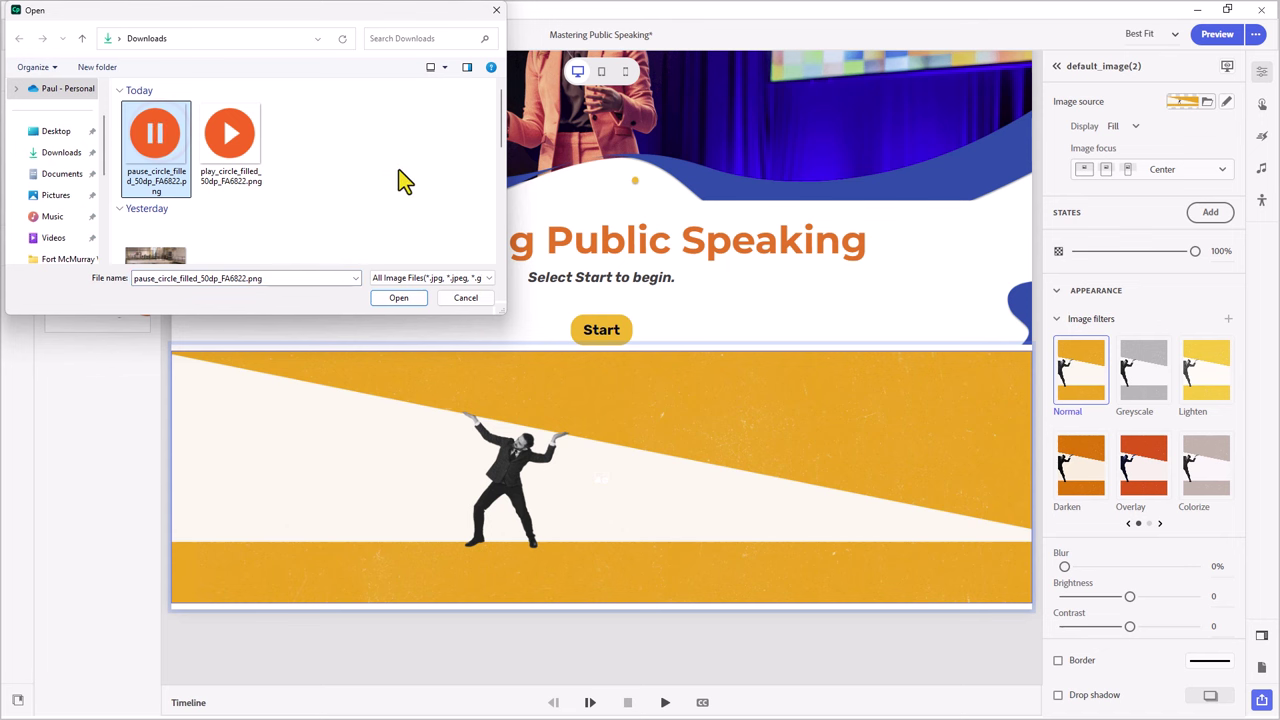
click(398, 299)
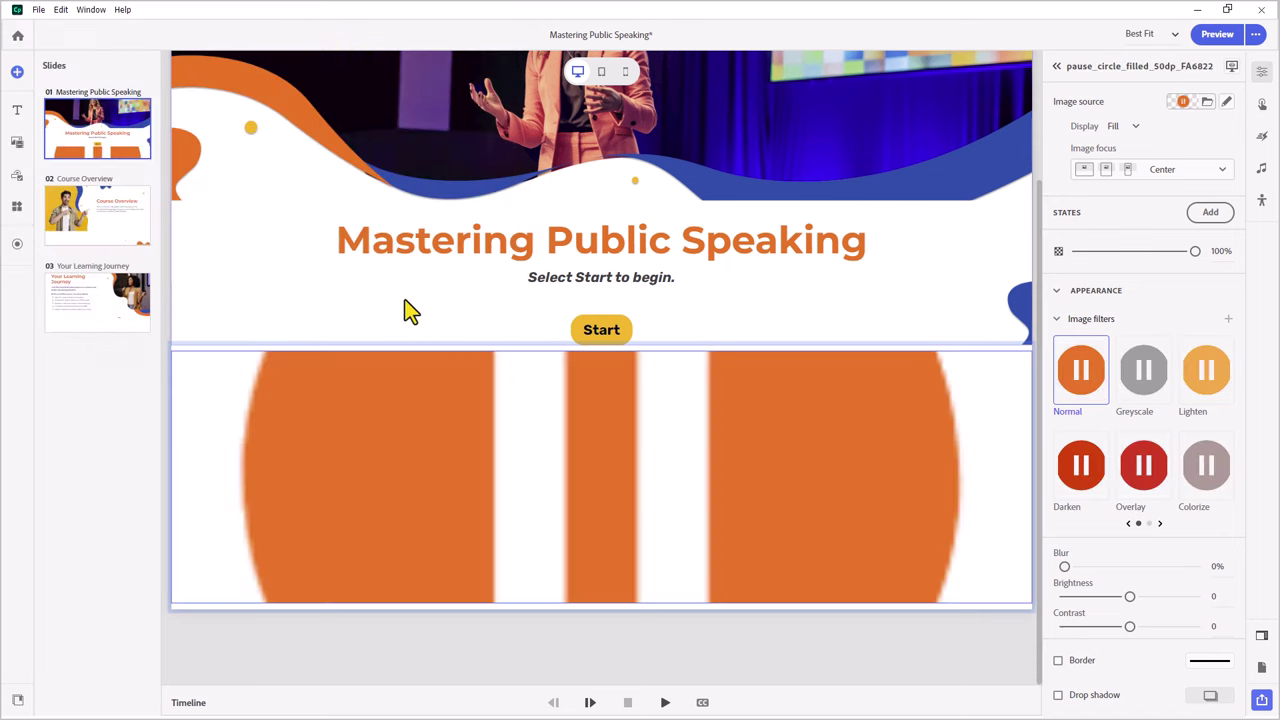
Set the pause image's display to Fit, keeping scaled responsive behaviour, and save.
click(1229, 103)
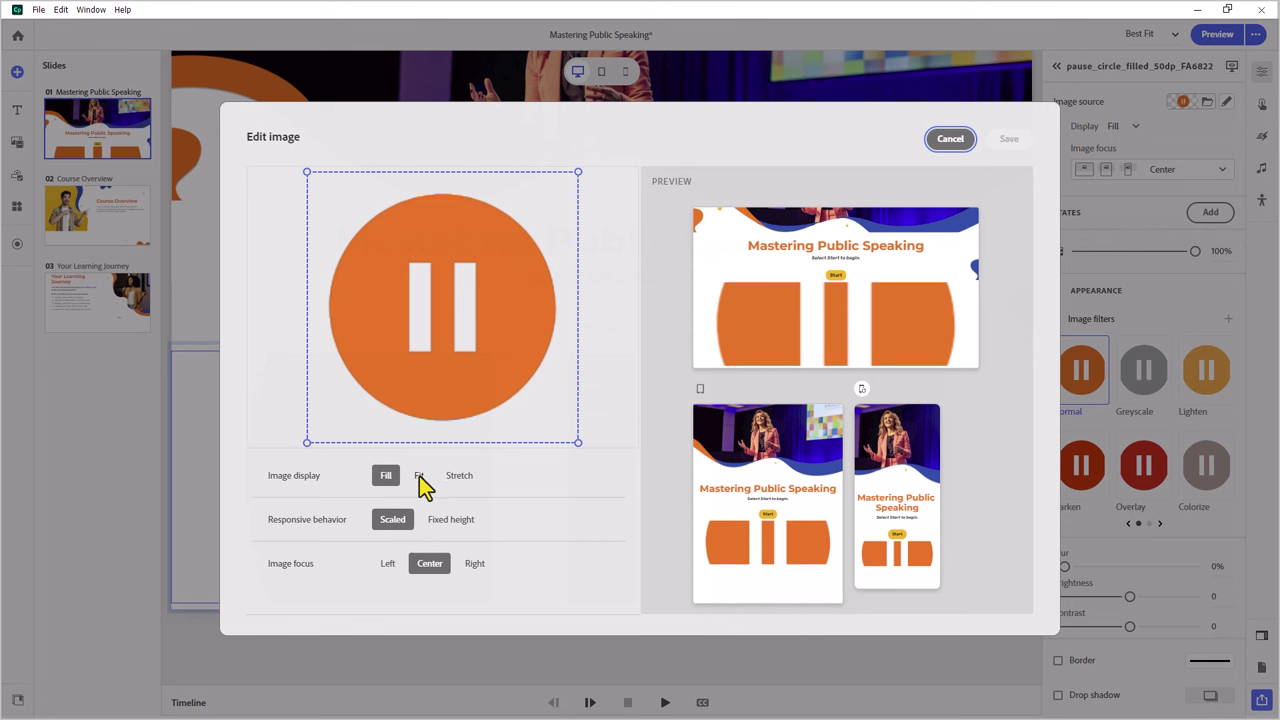
click(419, 476)
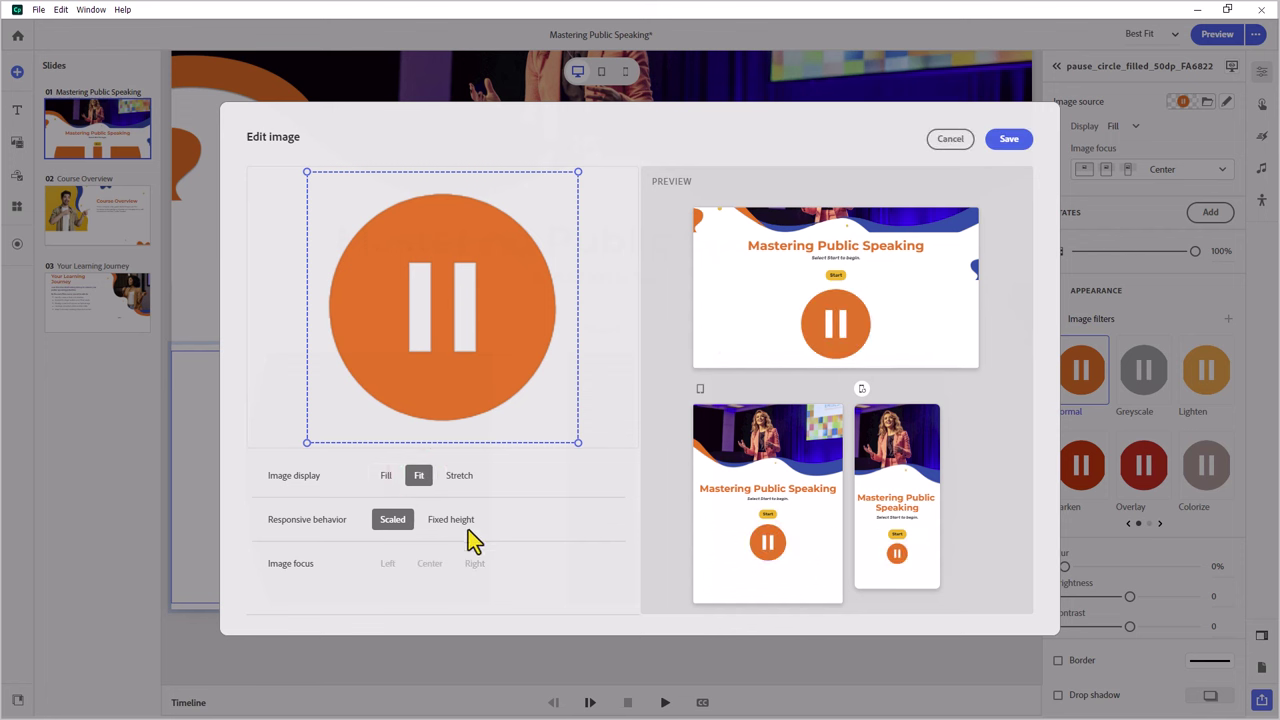
click(451, 519)
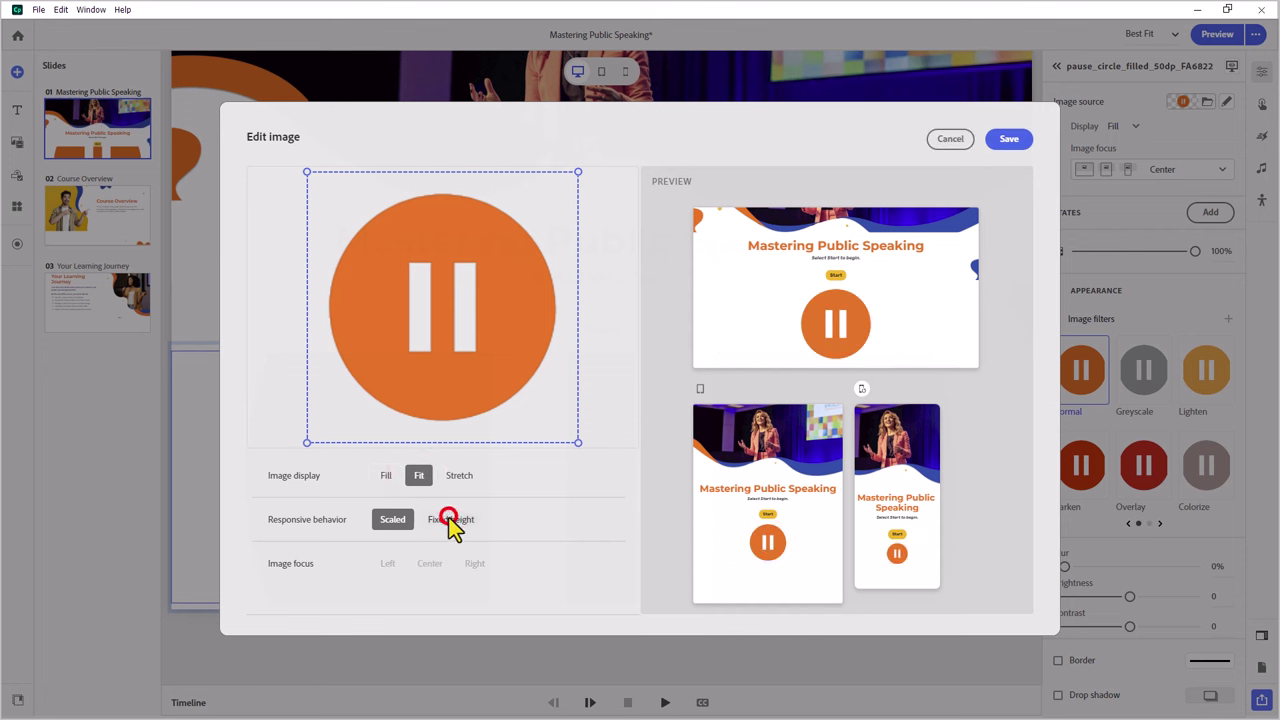
click(391, 519)
click(1021, 139)
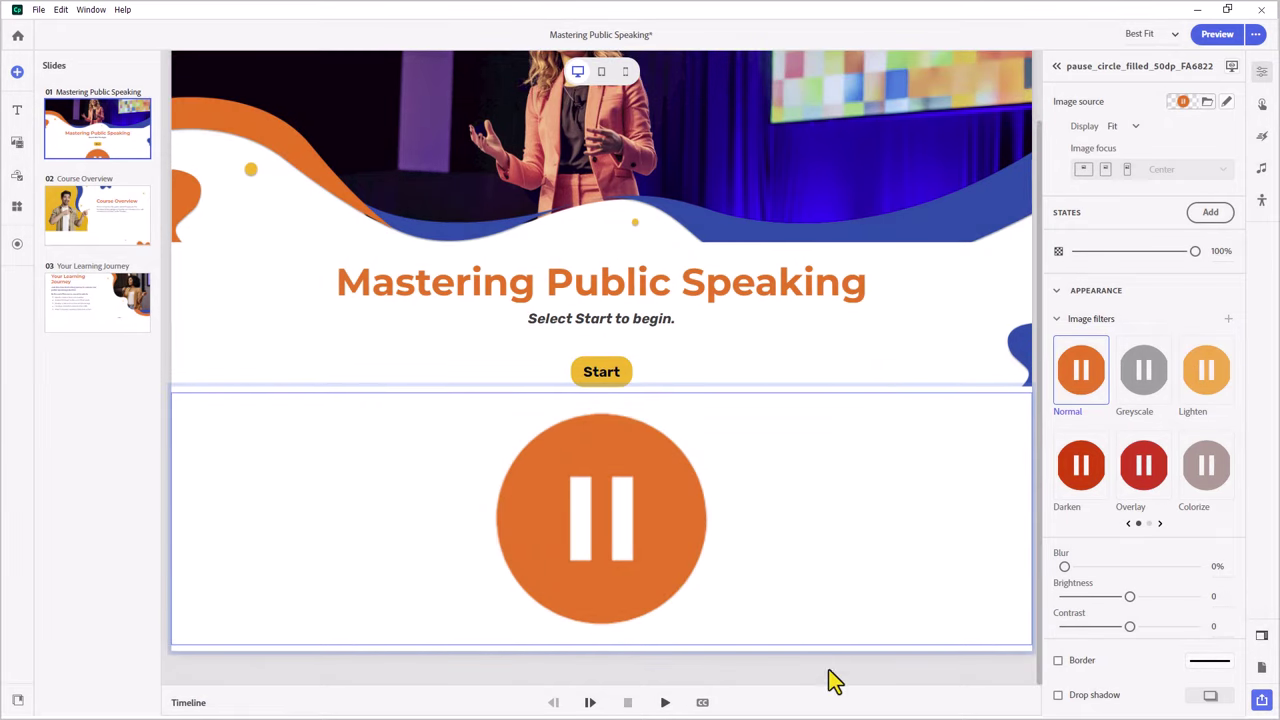
Turn on Autofit height for the hero image block at the top.
click(826, 649)
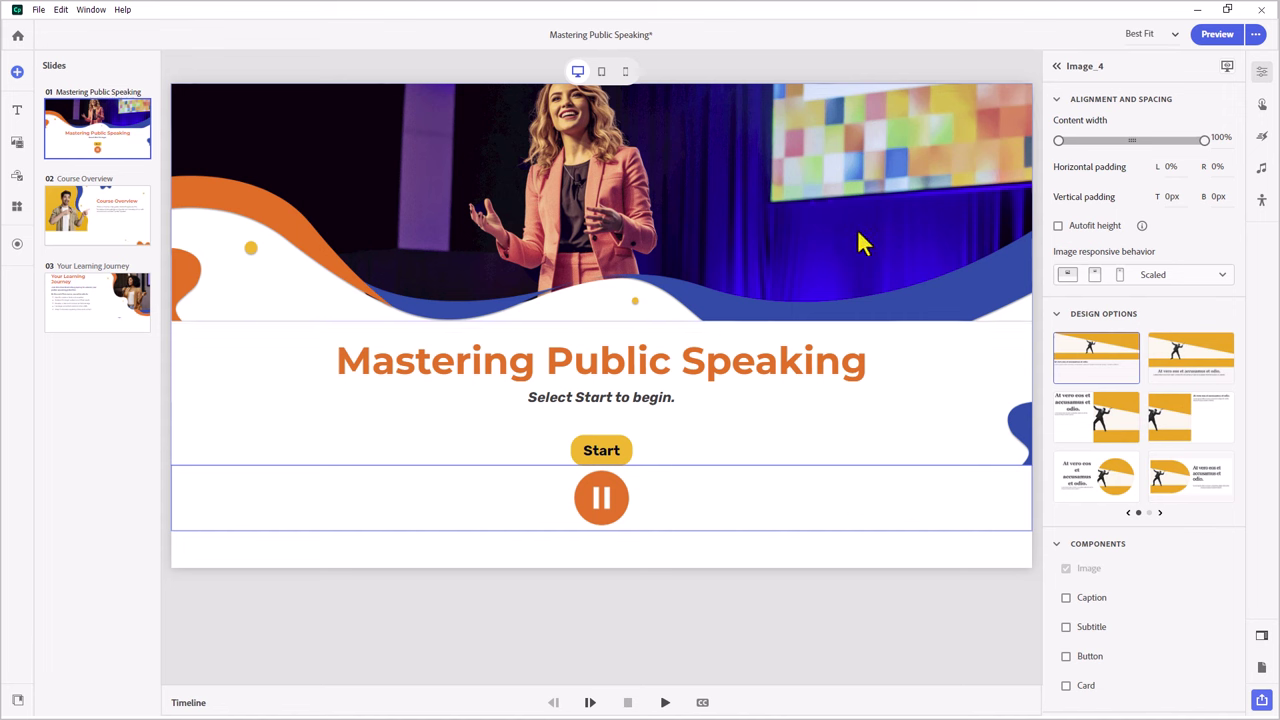
click(211, 375)
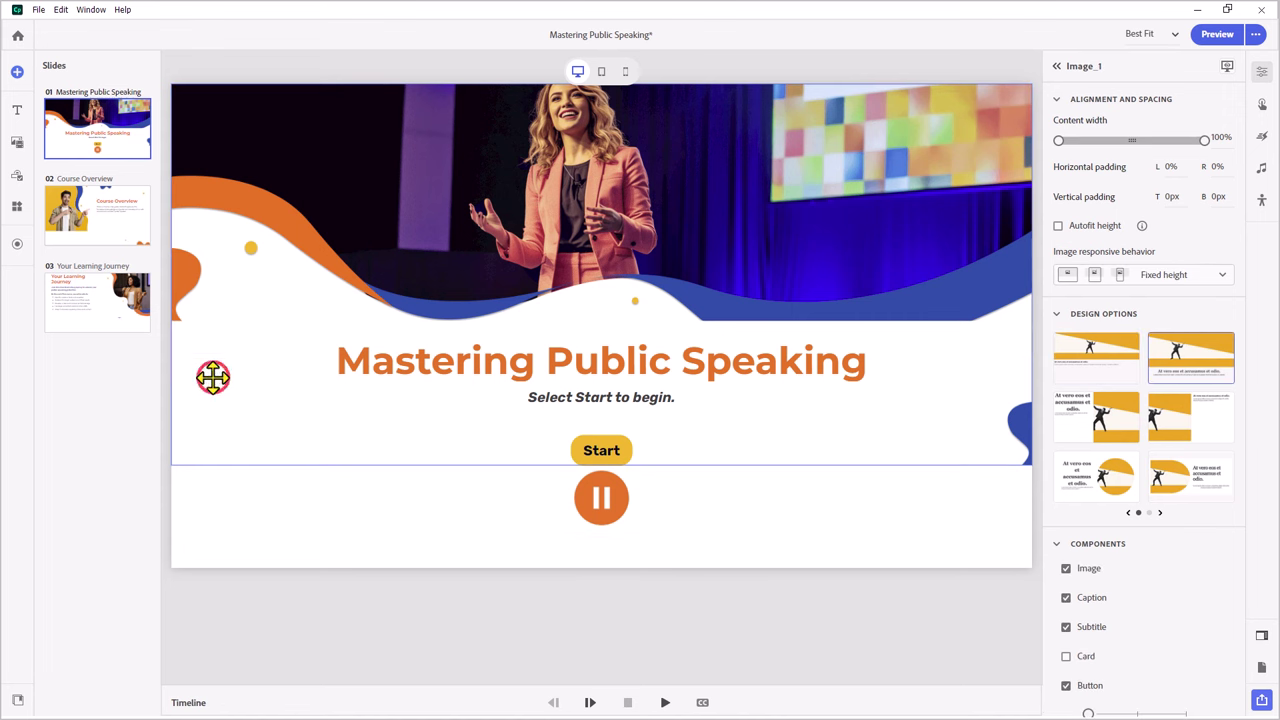
click(1059, 225)
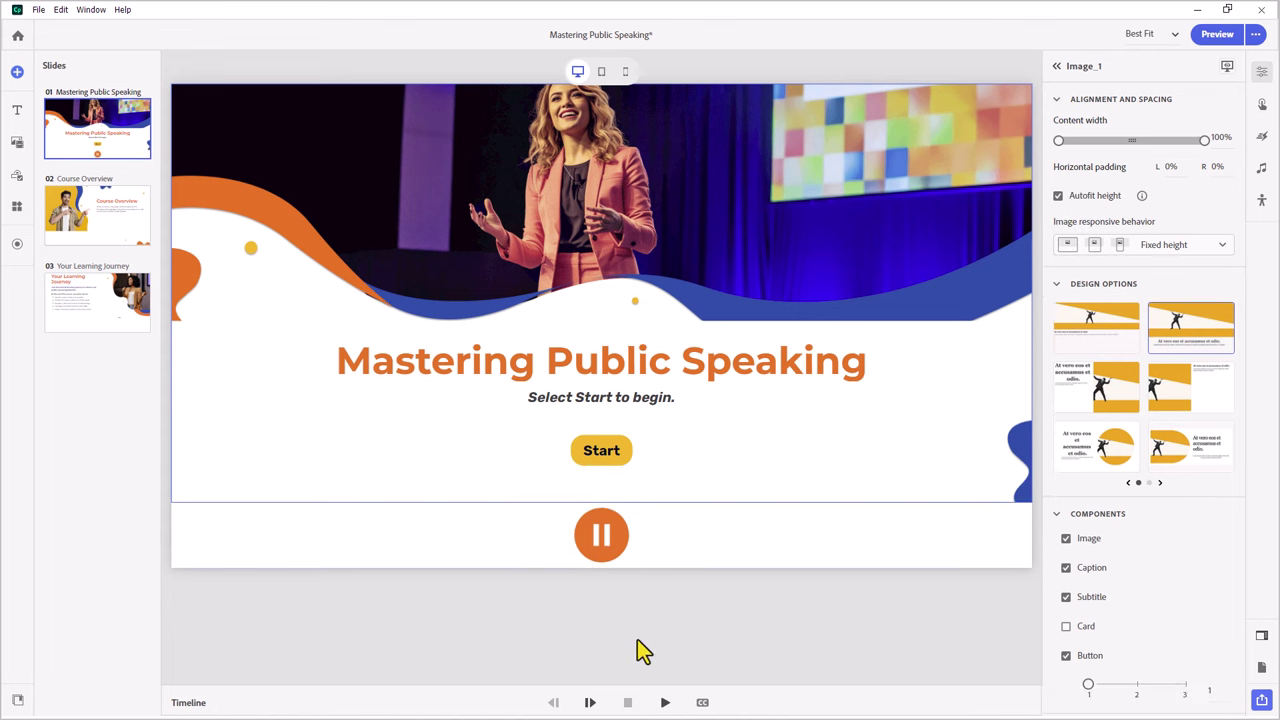
Add a 'paused' state to the pause image using play_circle_filled_50dp_FA6822.png, then deselect.
click(609, 544)
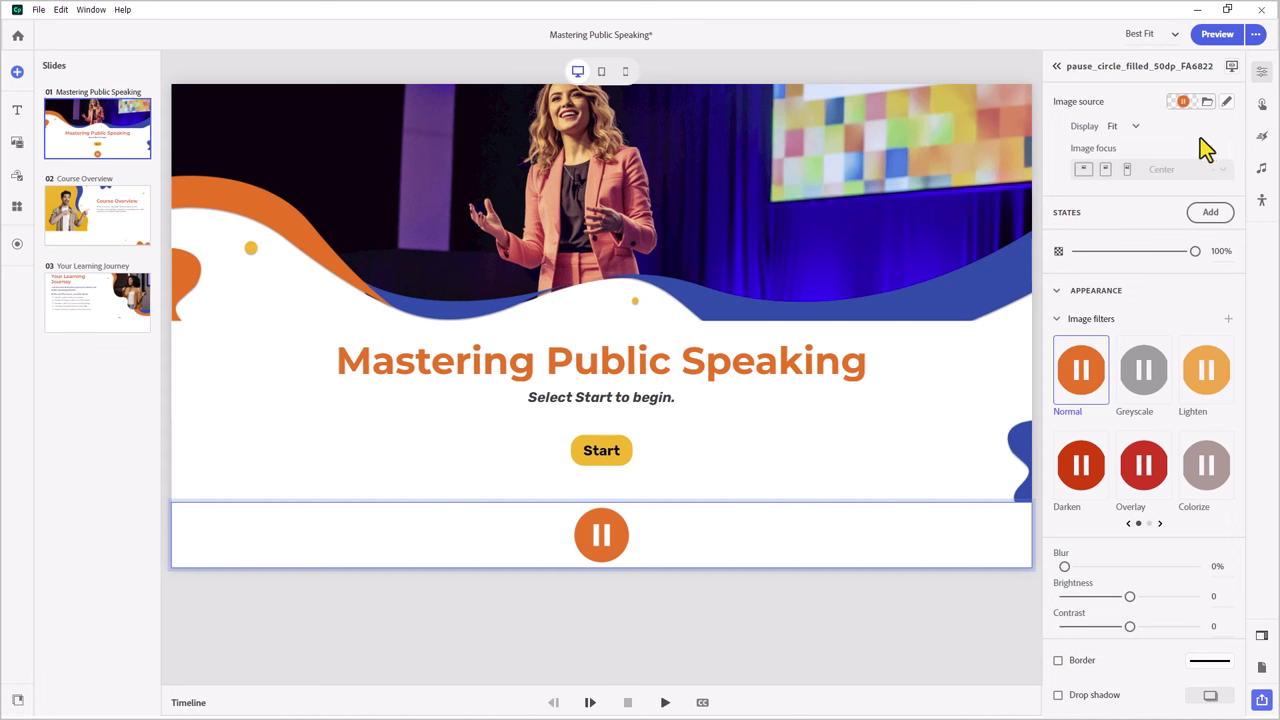
click(1207, 213)
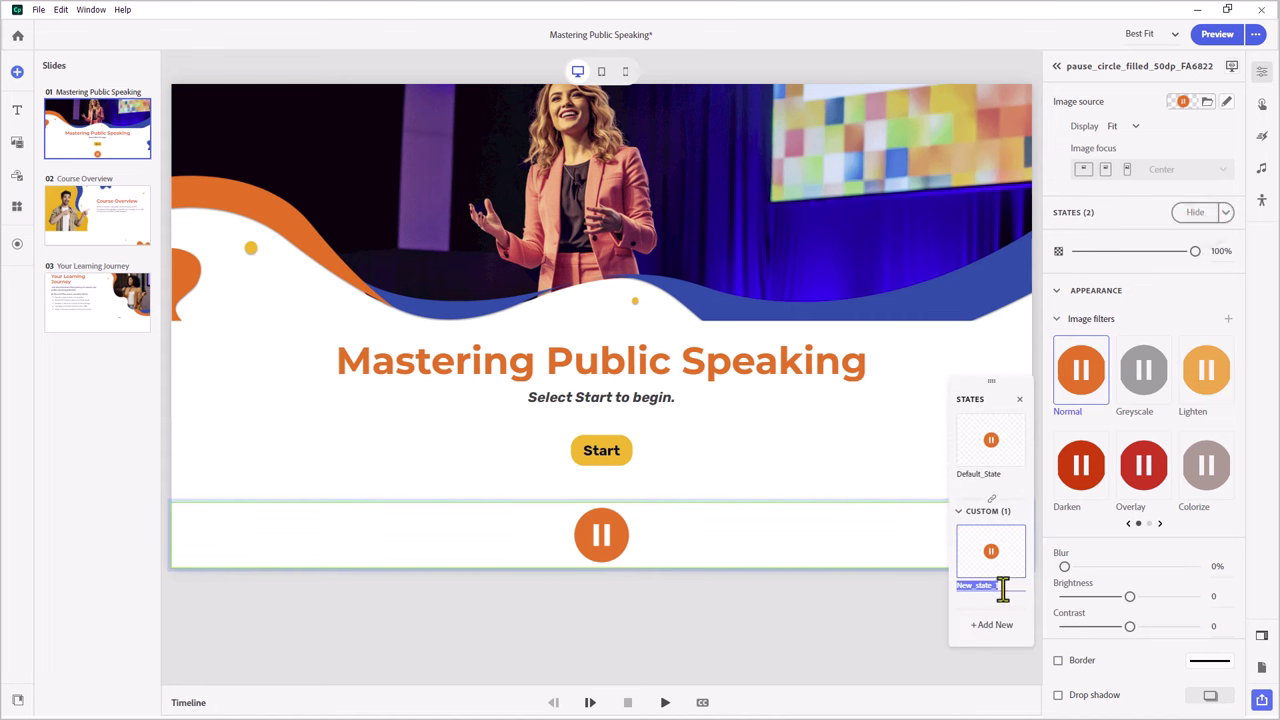
text(paused)
click(1207, 104)
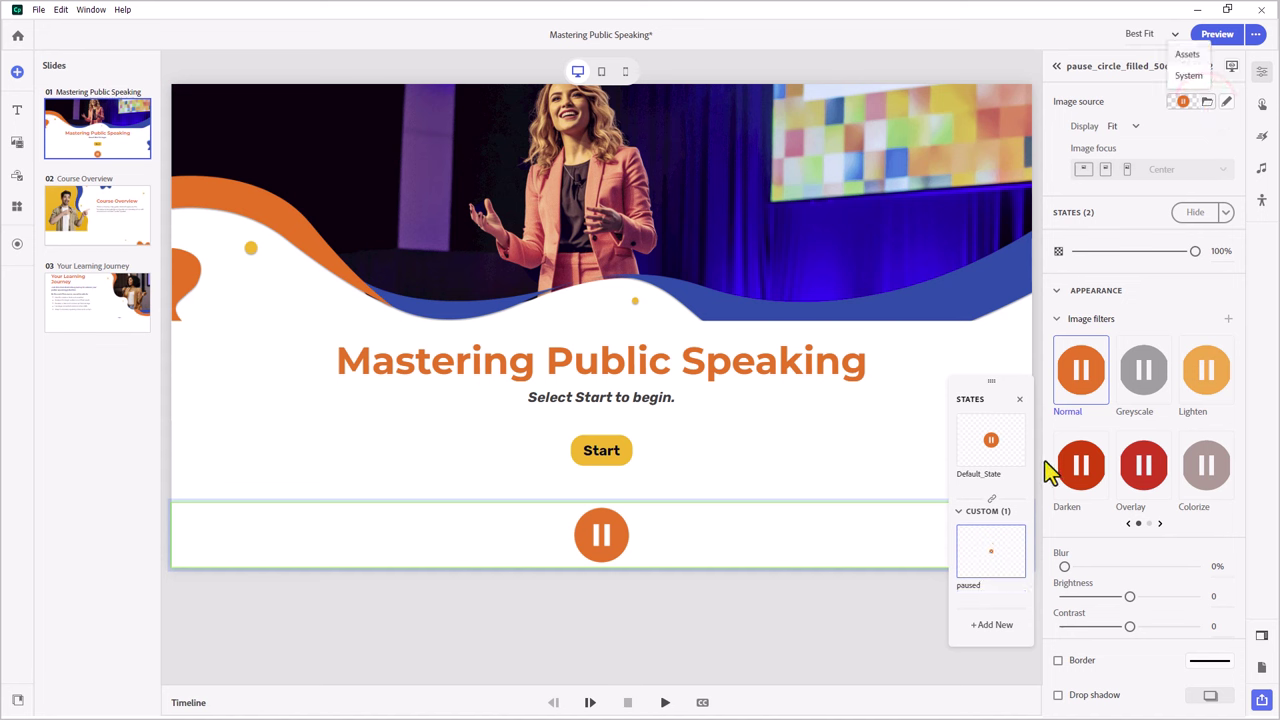
click(1189, 74)
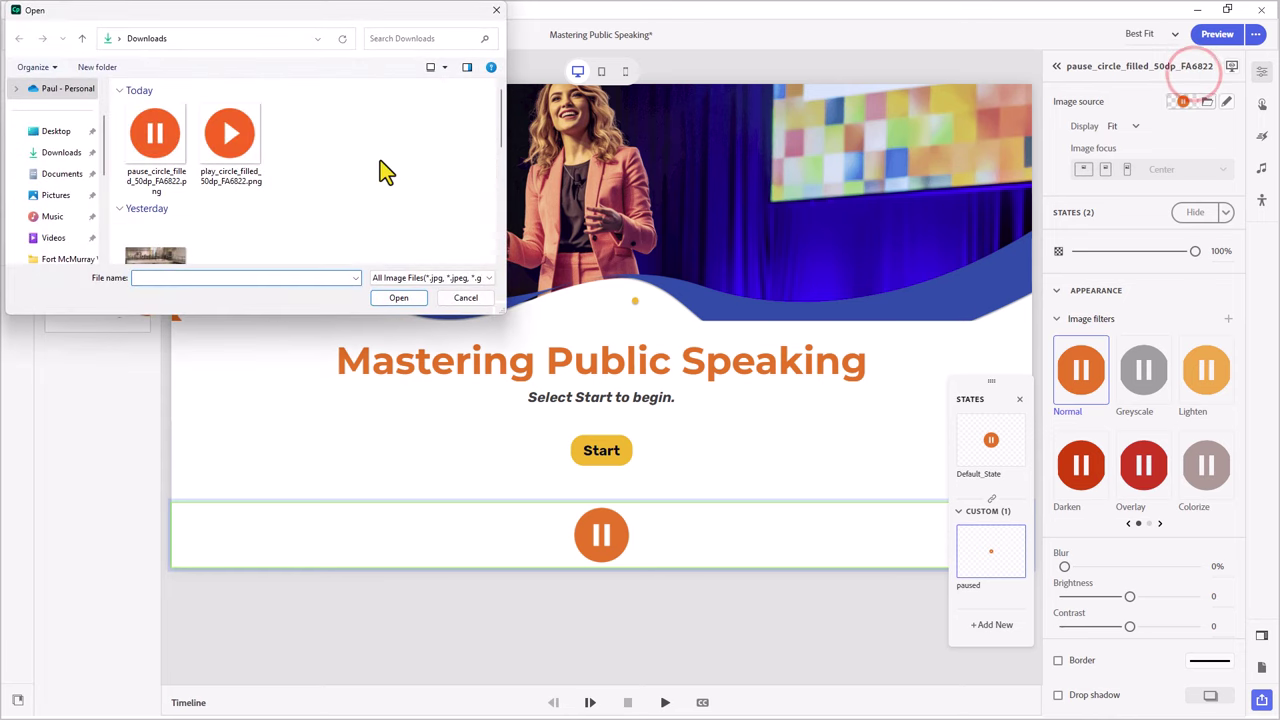
click(231, 135)
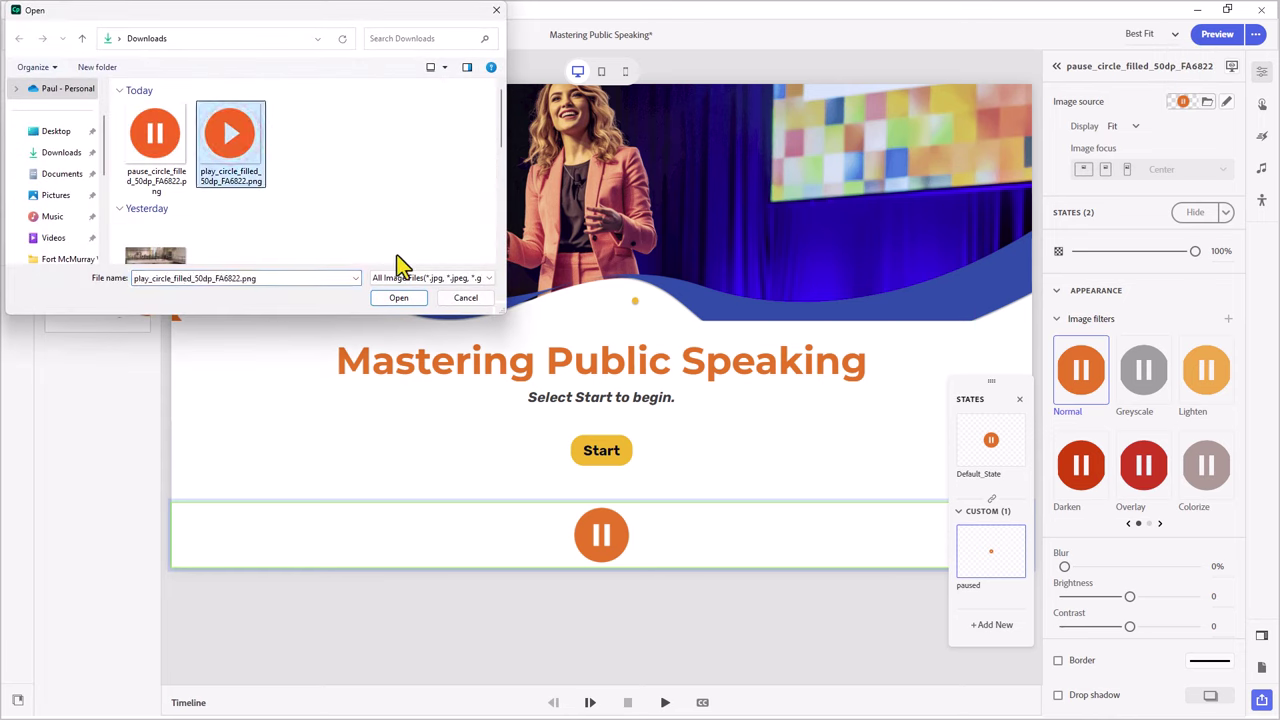
click(399, 298)
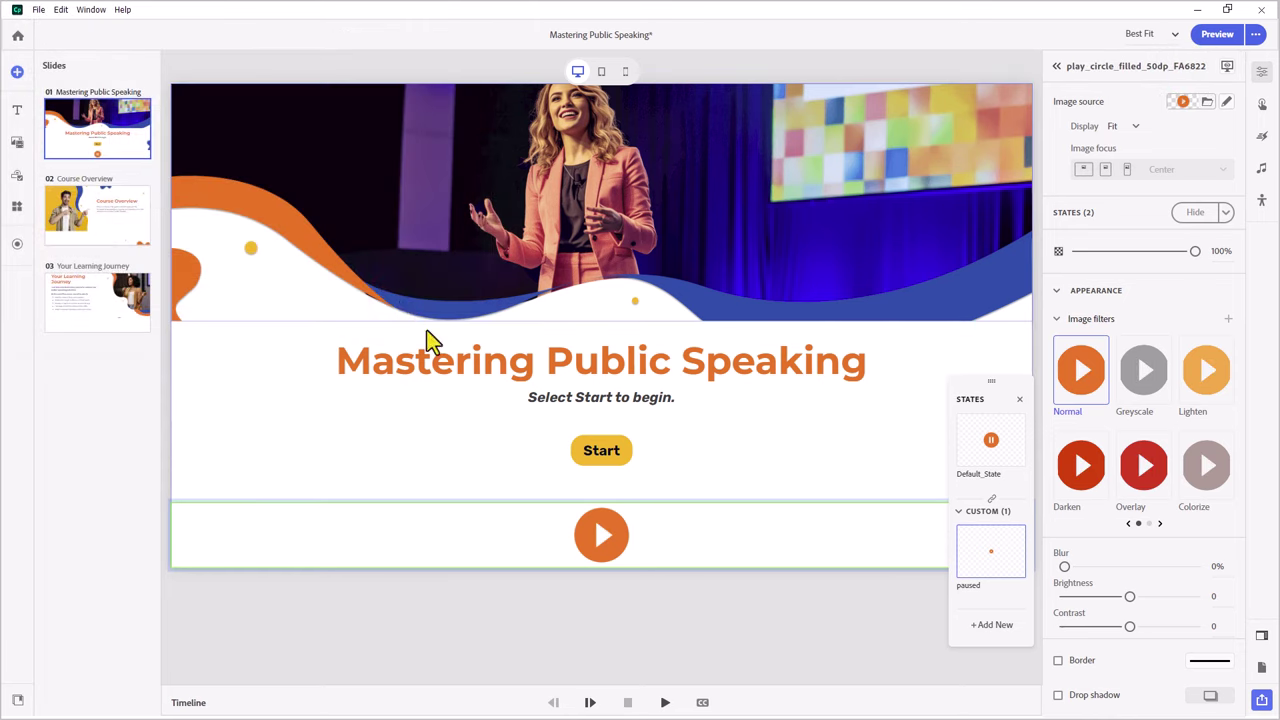
click(994, 454)
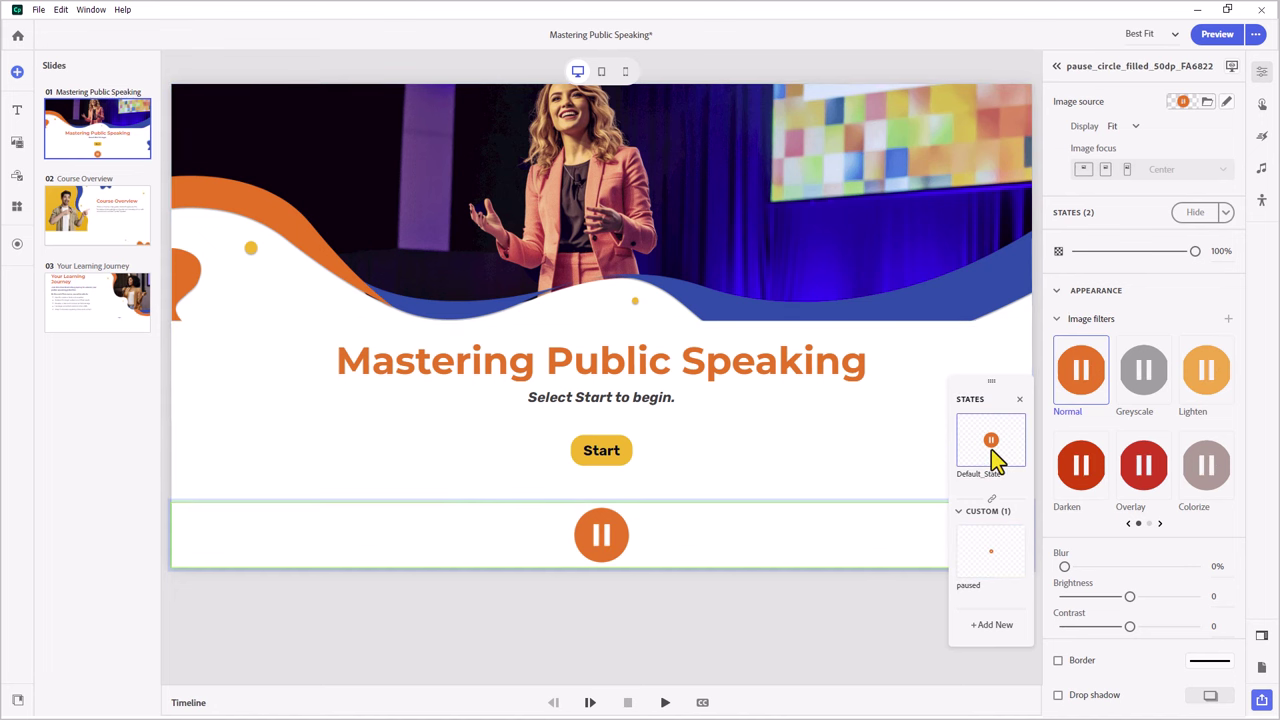
click(780, 613)
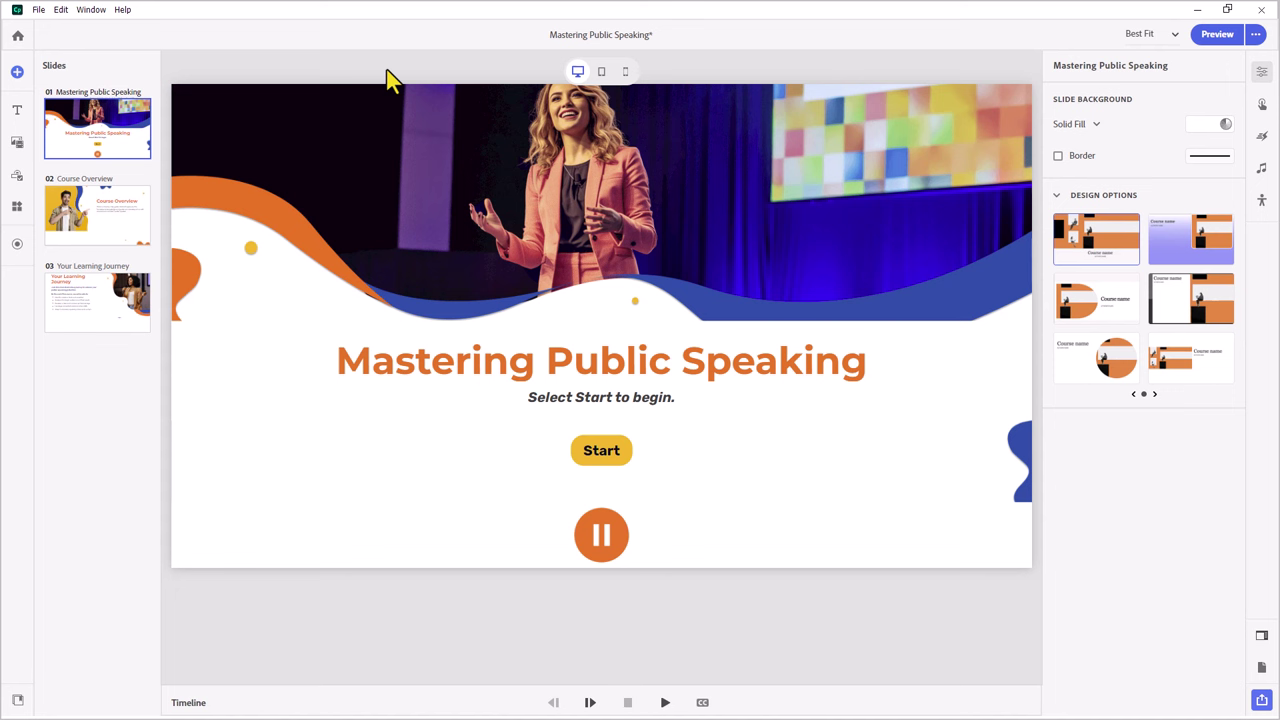
Create the True/False user variable _playing with value True in the Variables dialog.
click(91, 10)
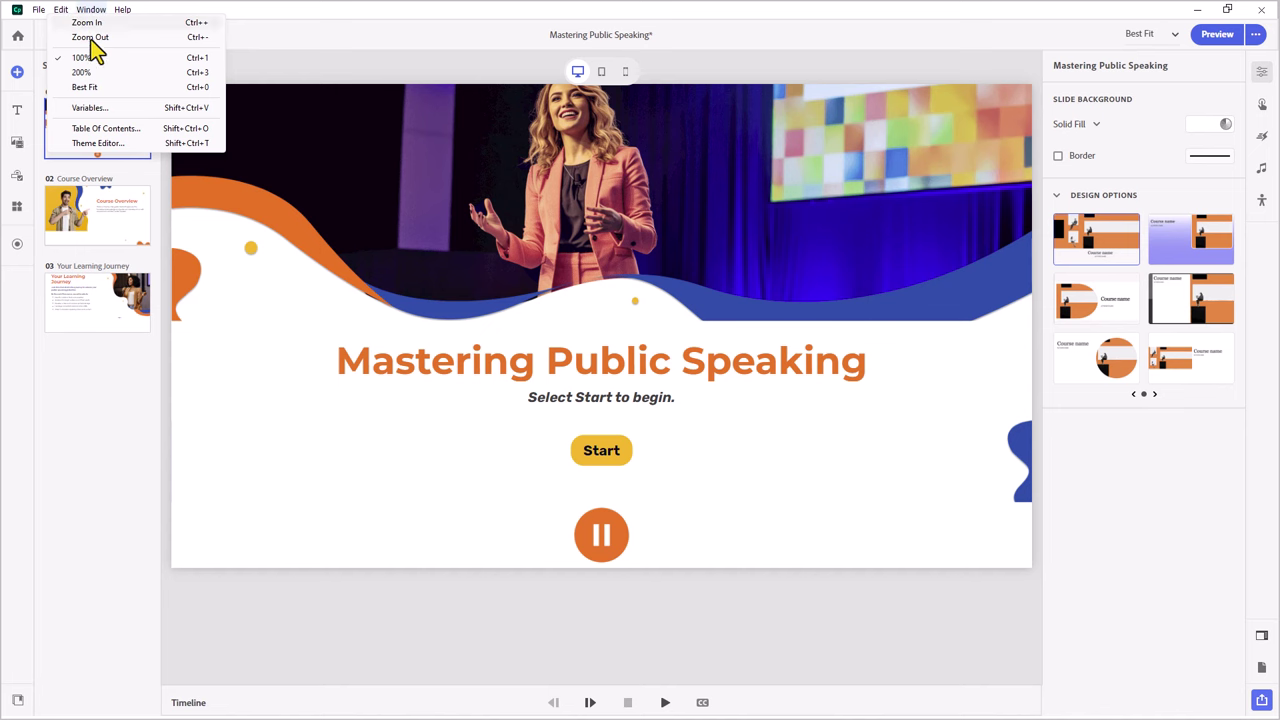
click(100, 108)
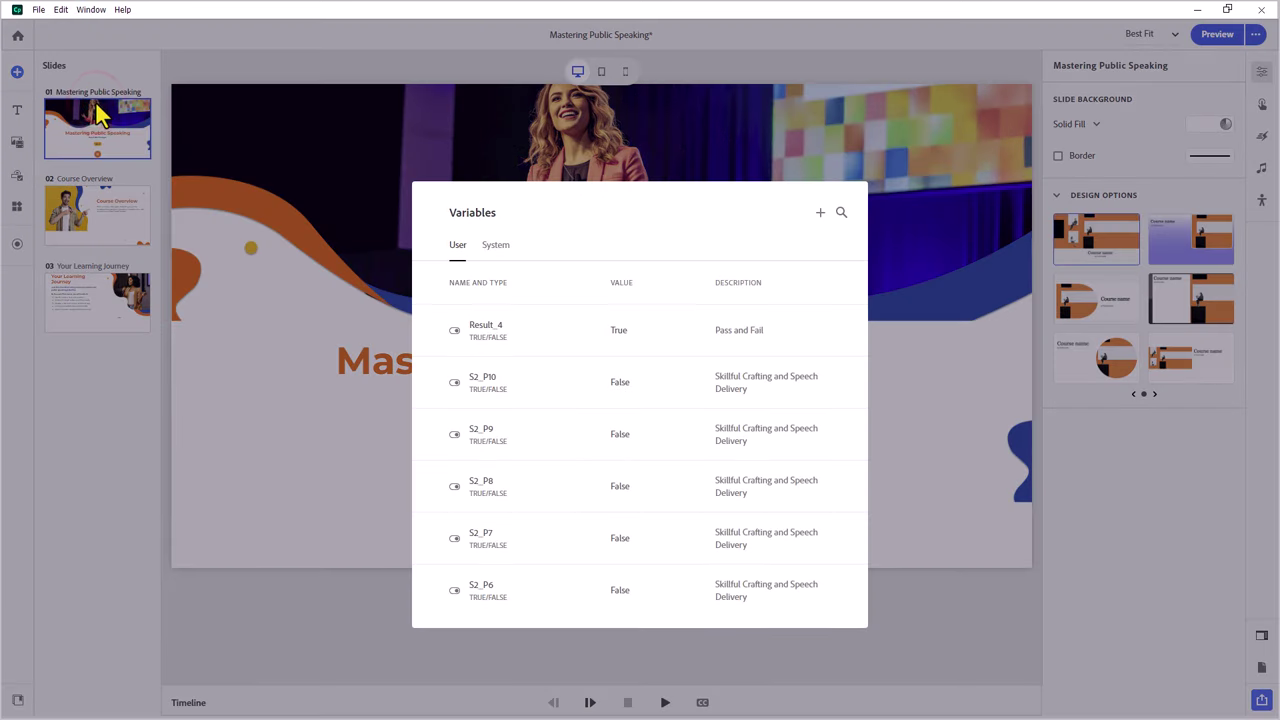
click(819, 213)
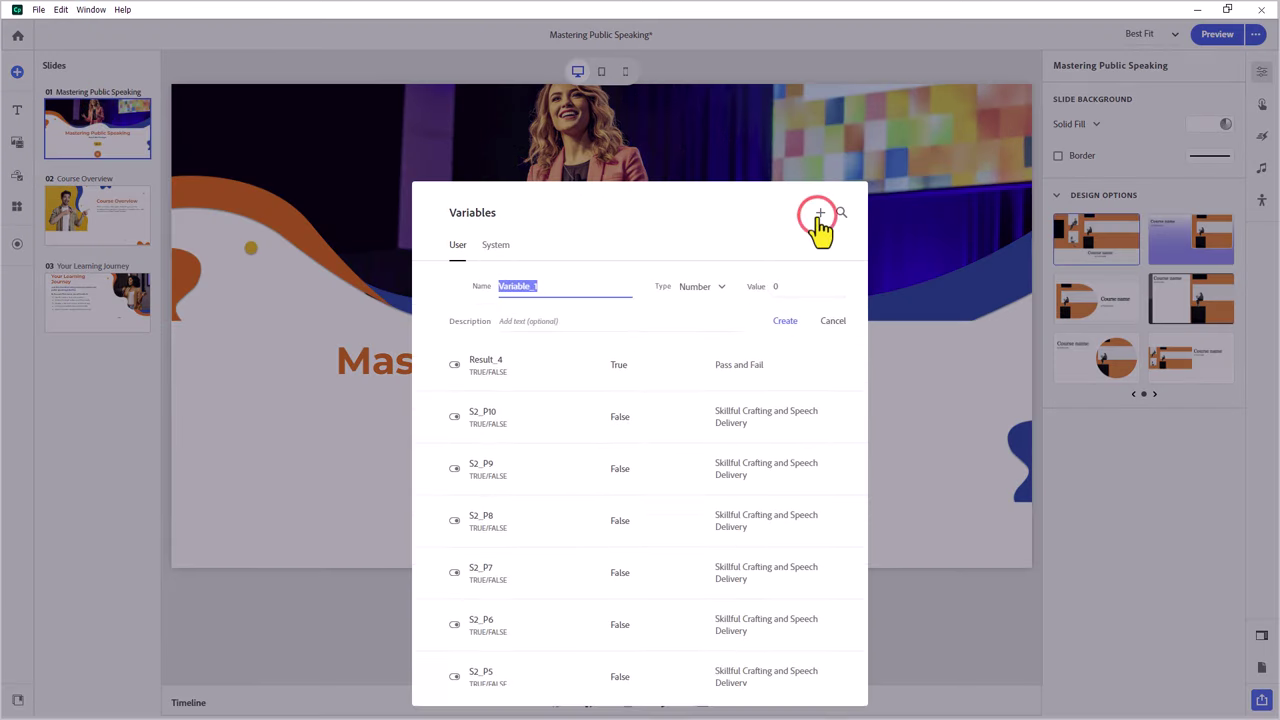
key(BackSpace)
text(_)
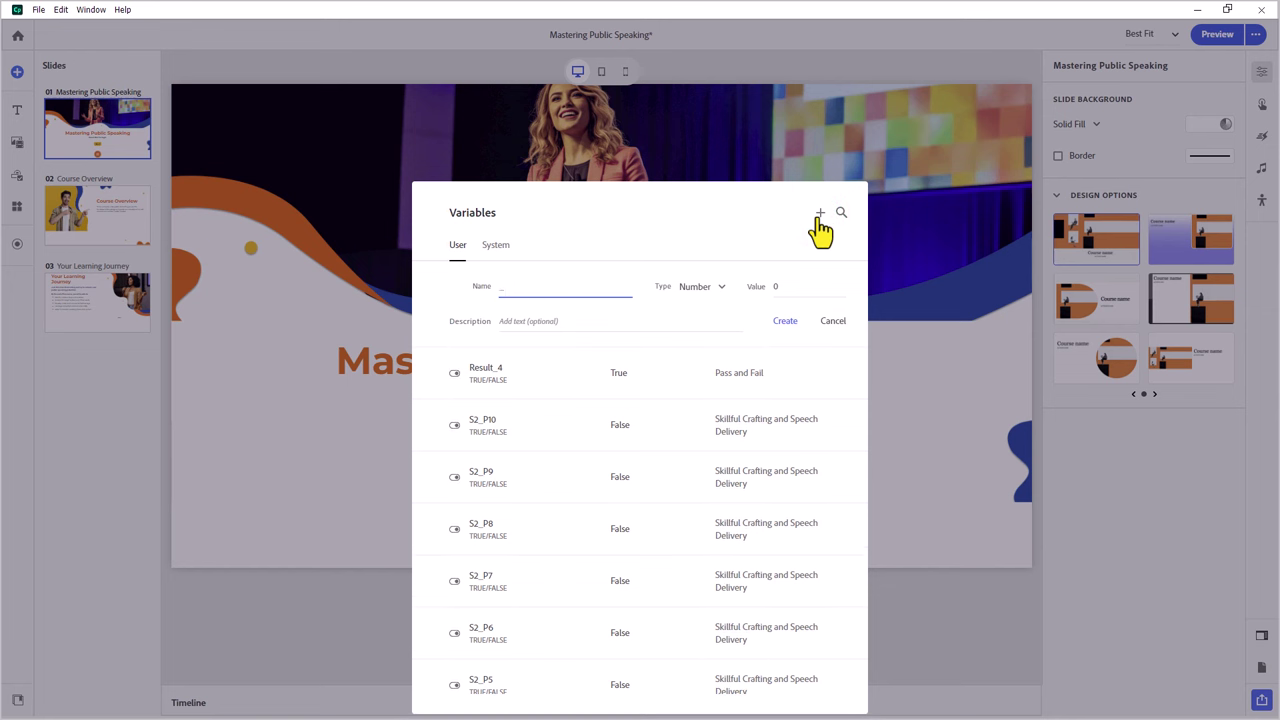
text(playing)
click(706, 287)
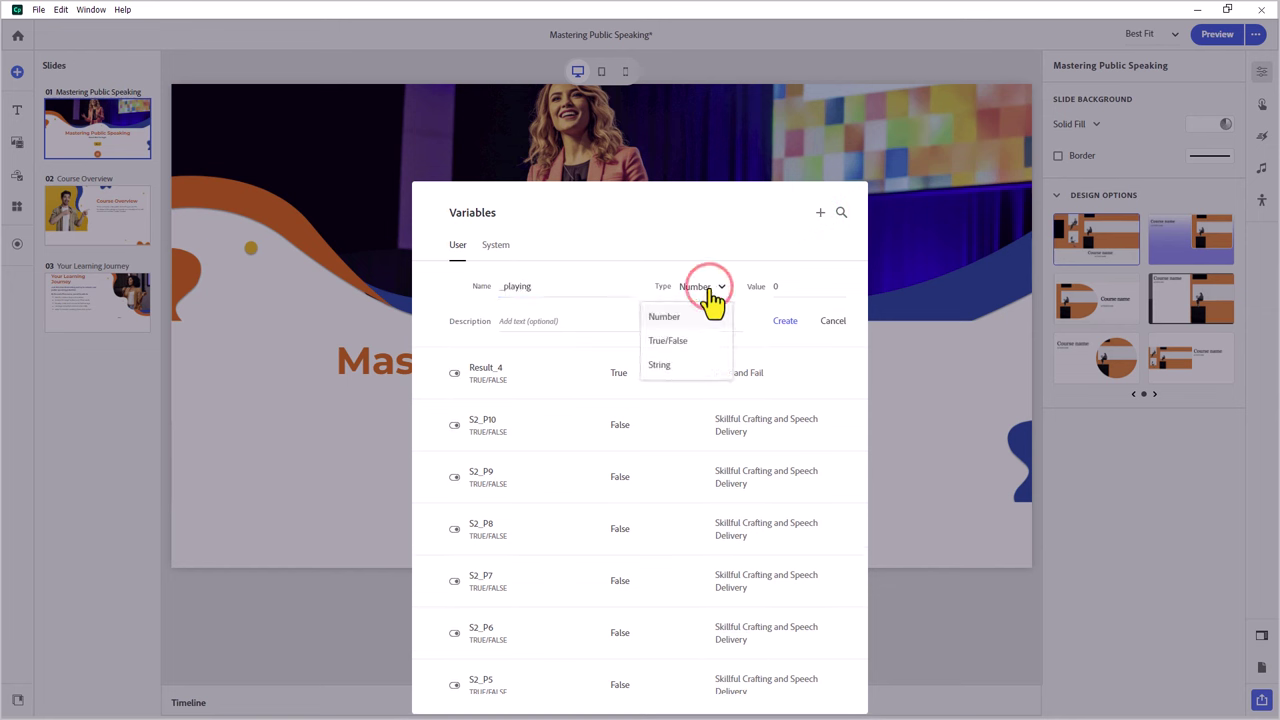
click(697, 340)
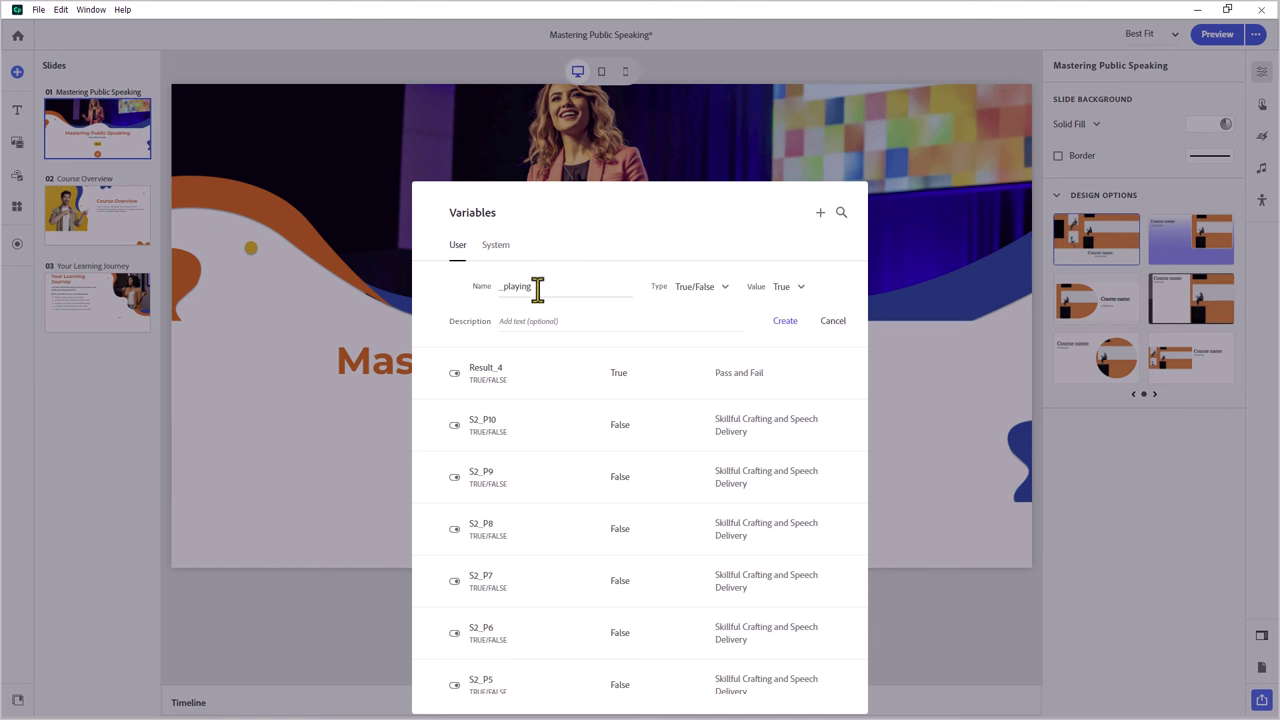
click(788, 323)
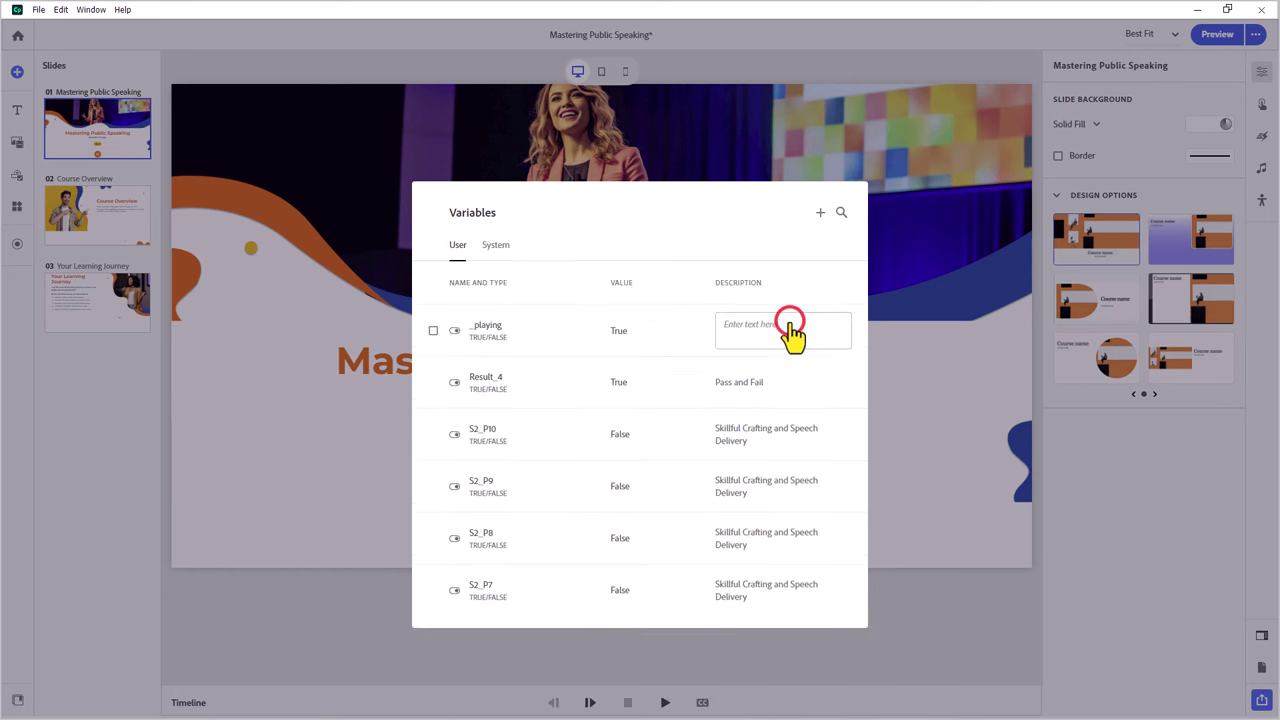
click(912, 301)
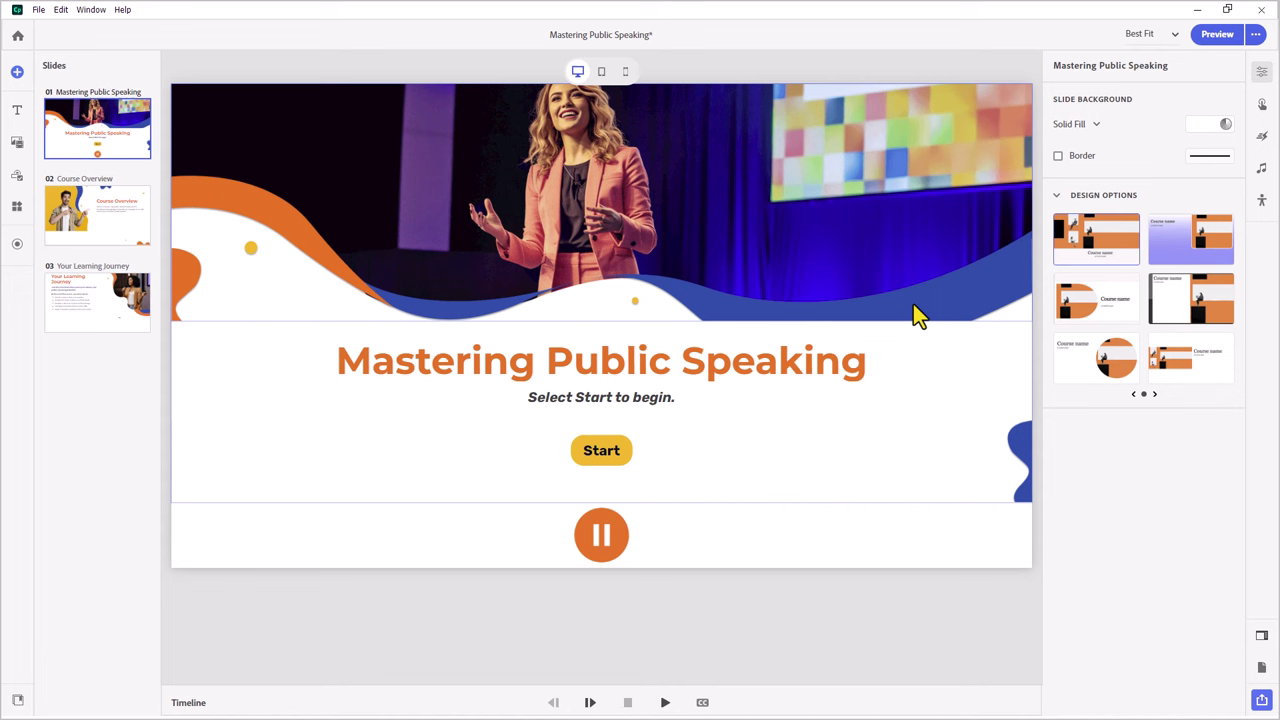
Add a title-slide Slide Enter interaction whose Enable action targets pause_circle_filled_50dp_FA6822.
click(886, 633)
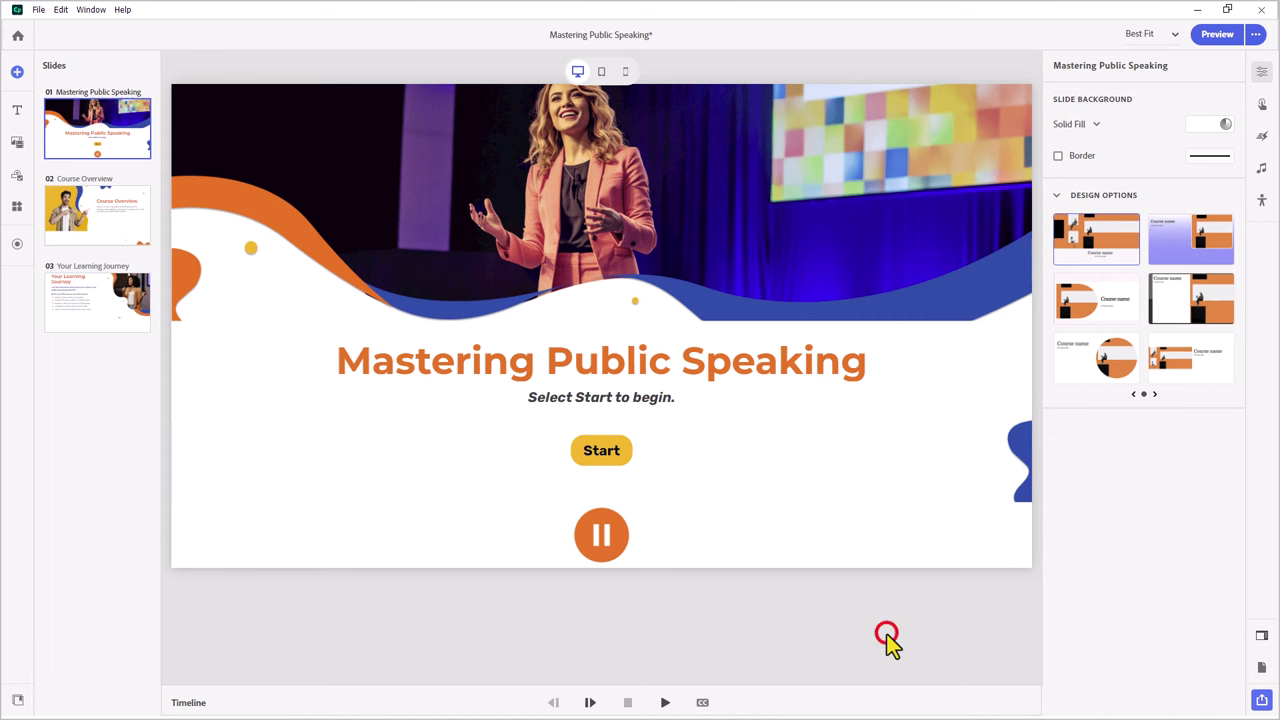
click(1263, 106)
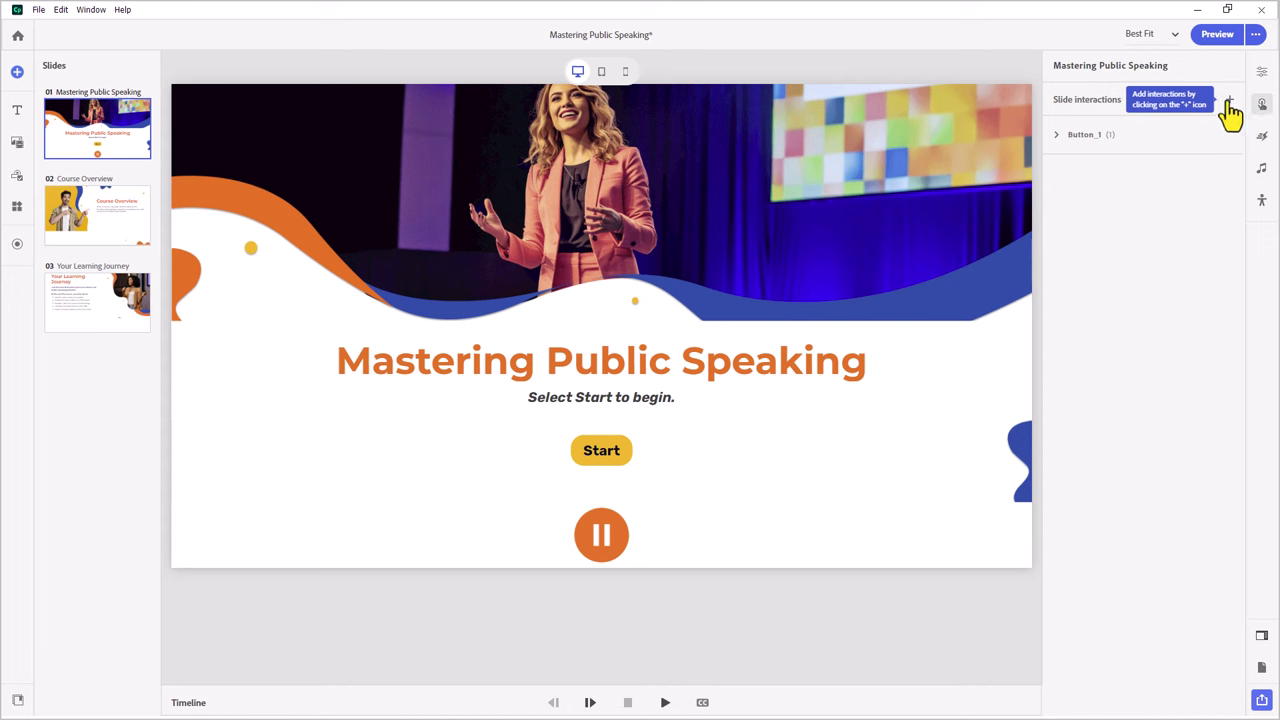
click(1228, 102)
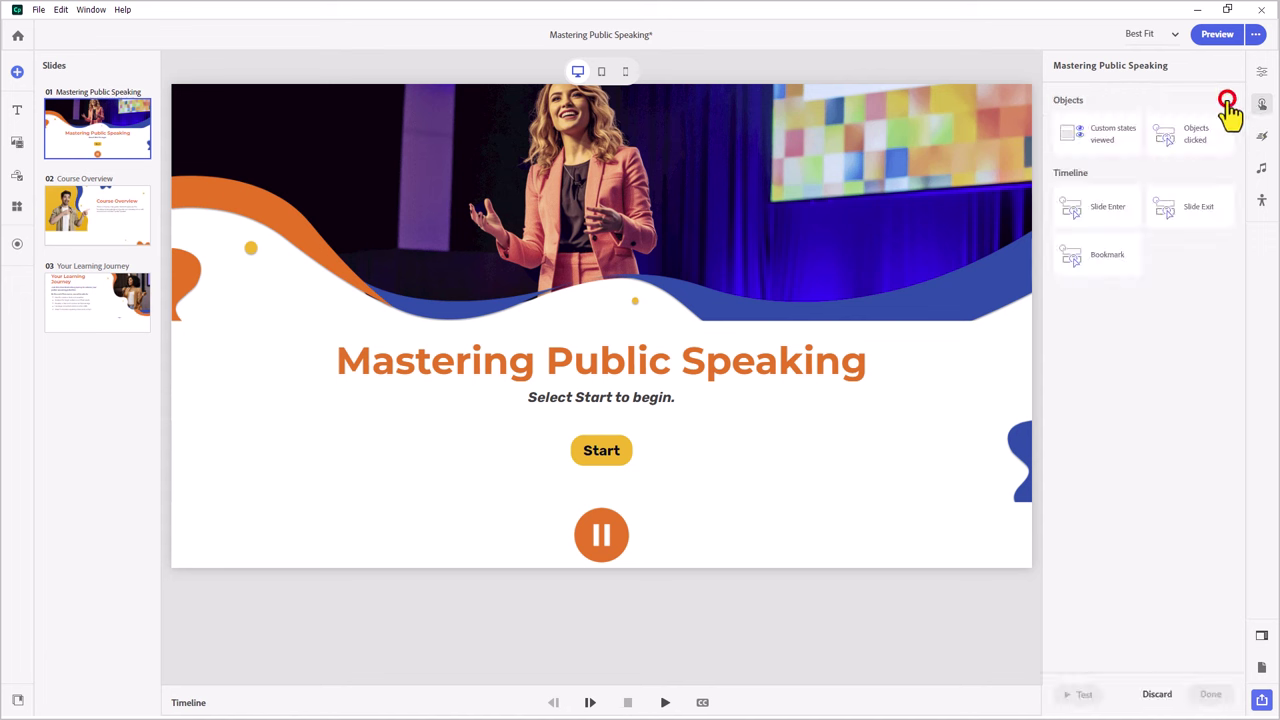
click(1108, 218)
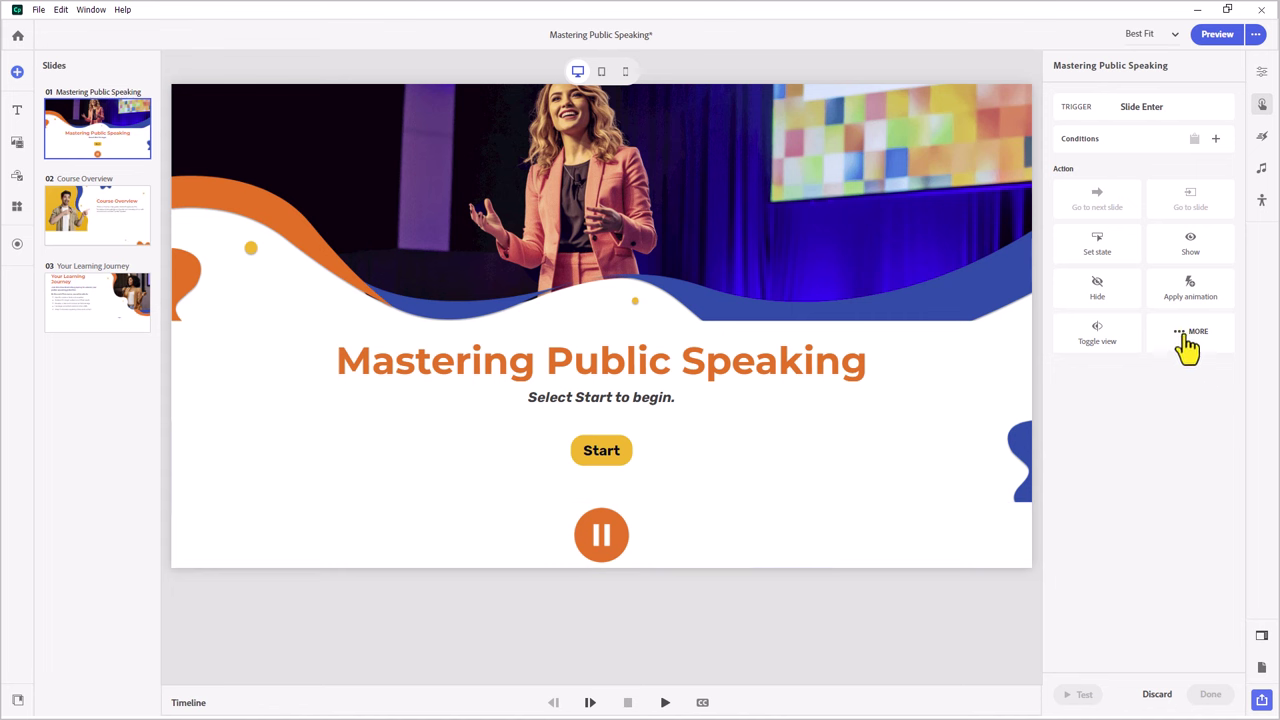
click(1184, 336)
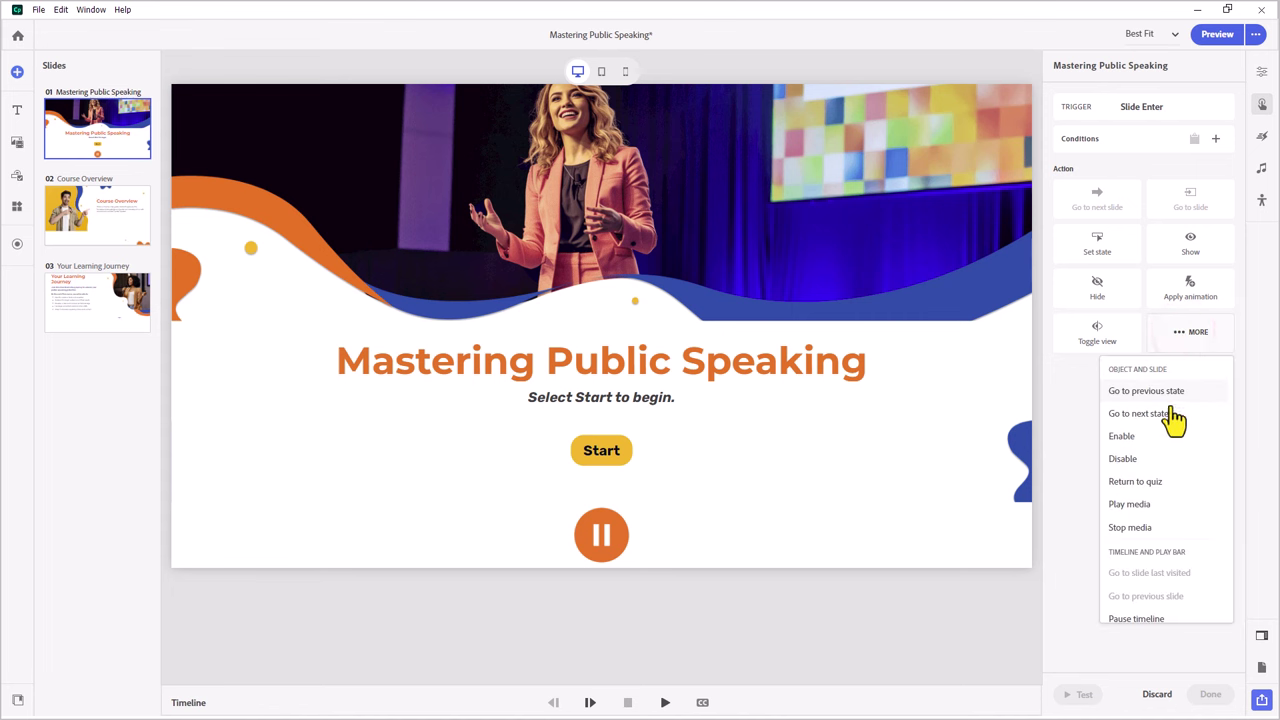
click(1141, 438)
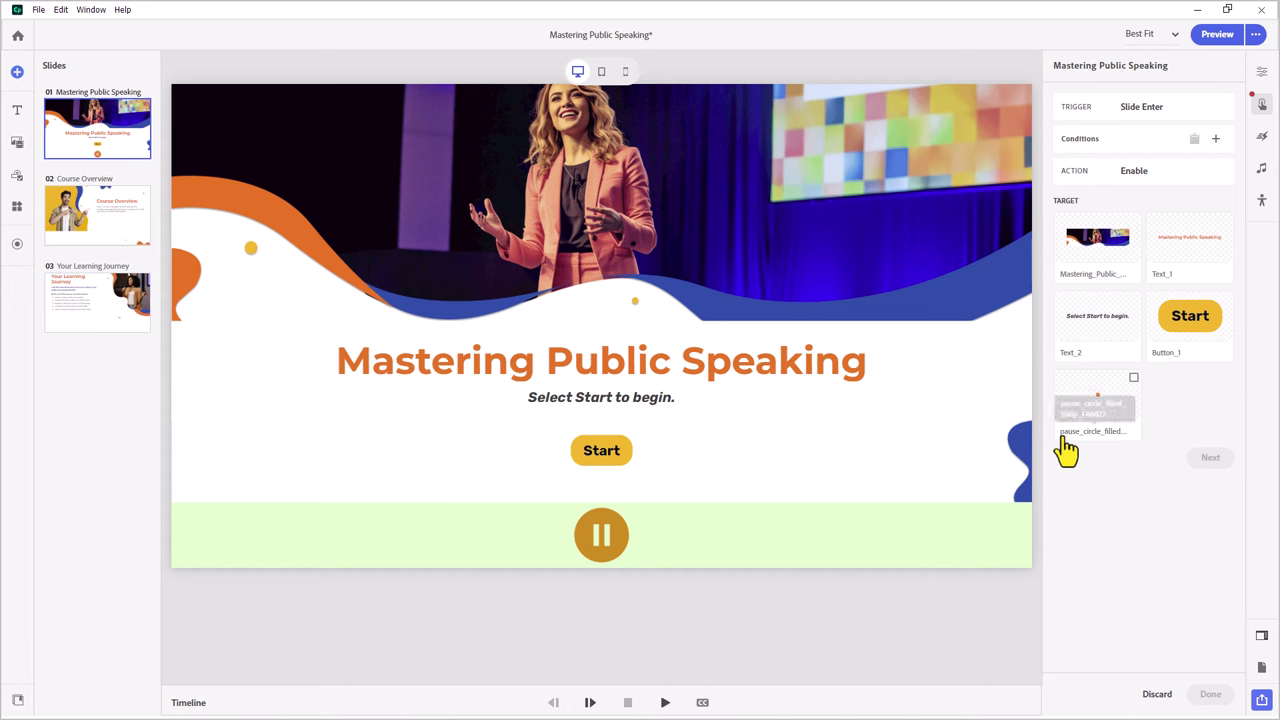
click(1100, 402)
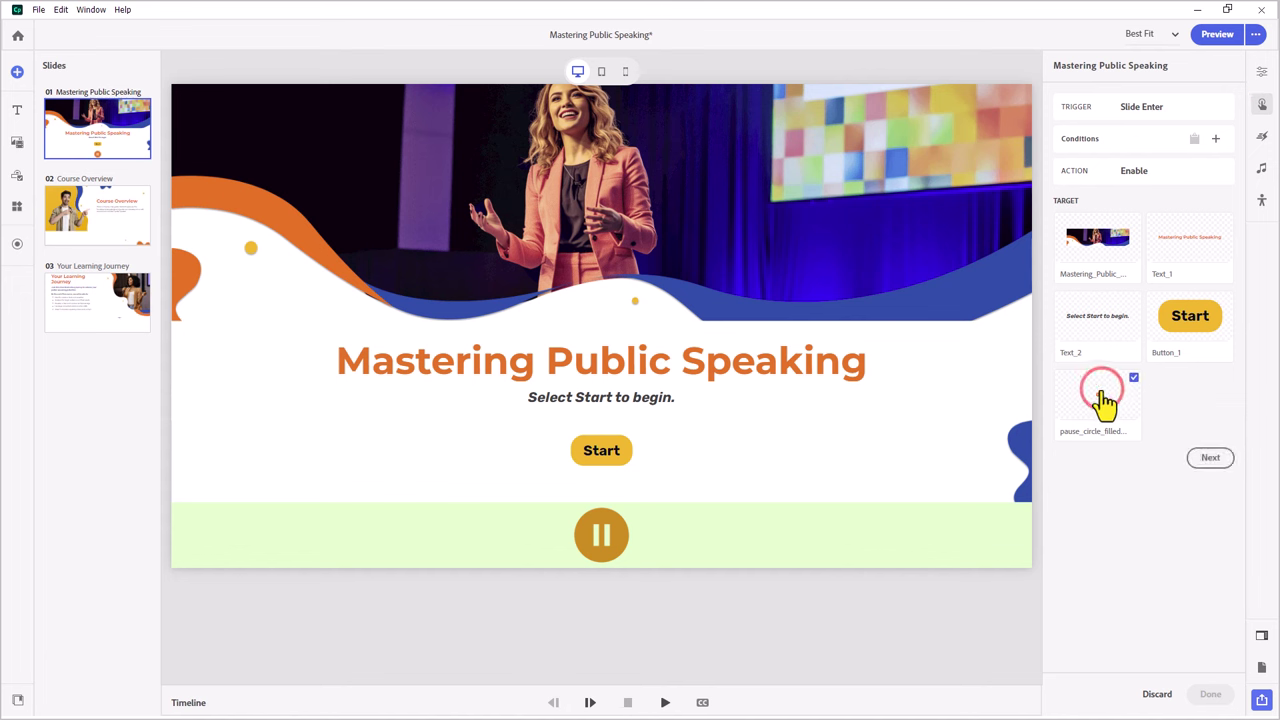
click(1209, 460)
click(1209, 692)
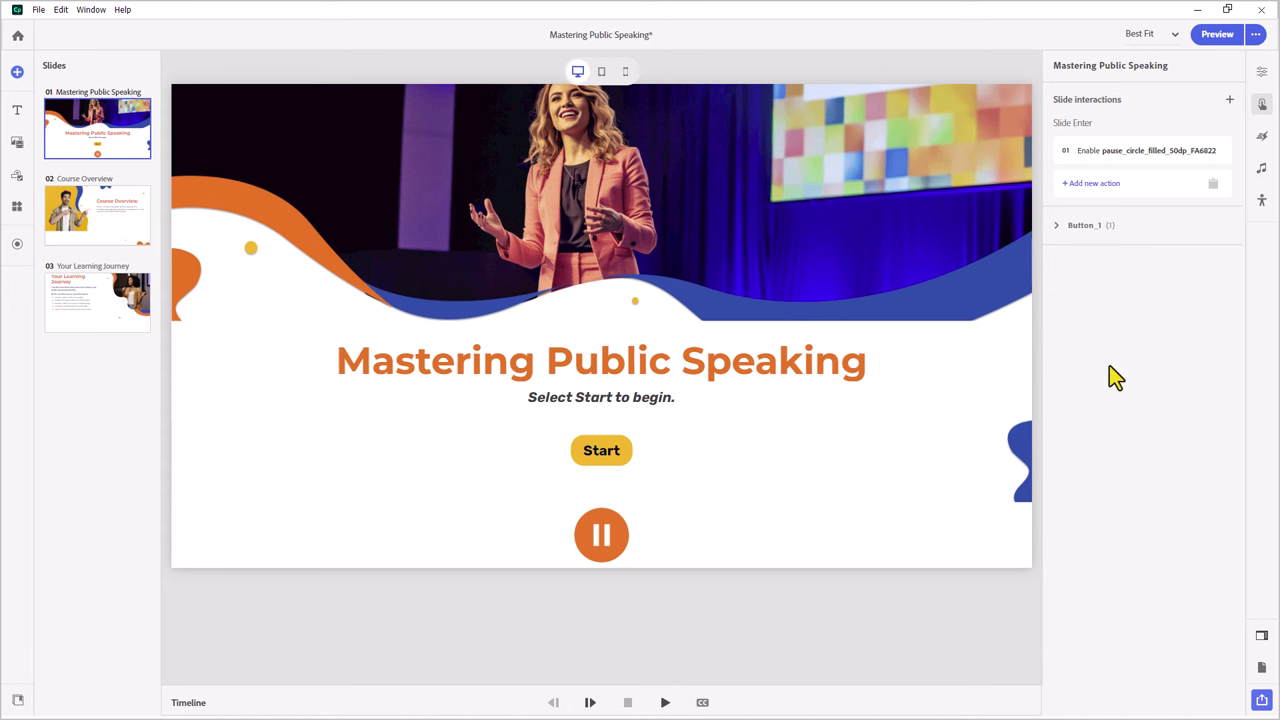
Add a Slide Enter action assigning _playing the value True.
click(1105, 184)
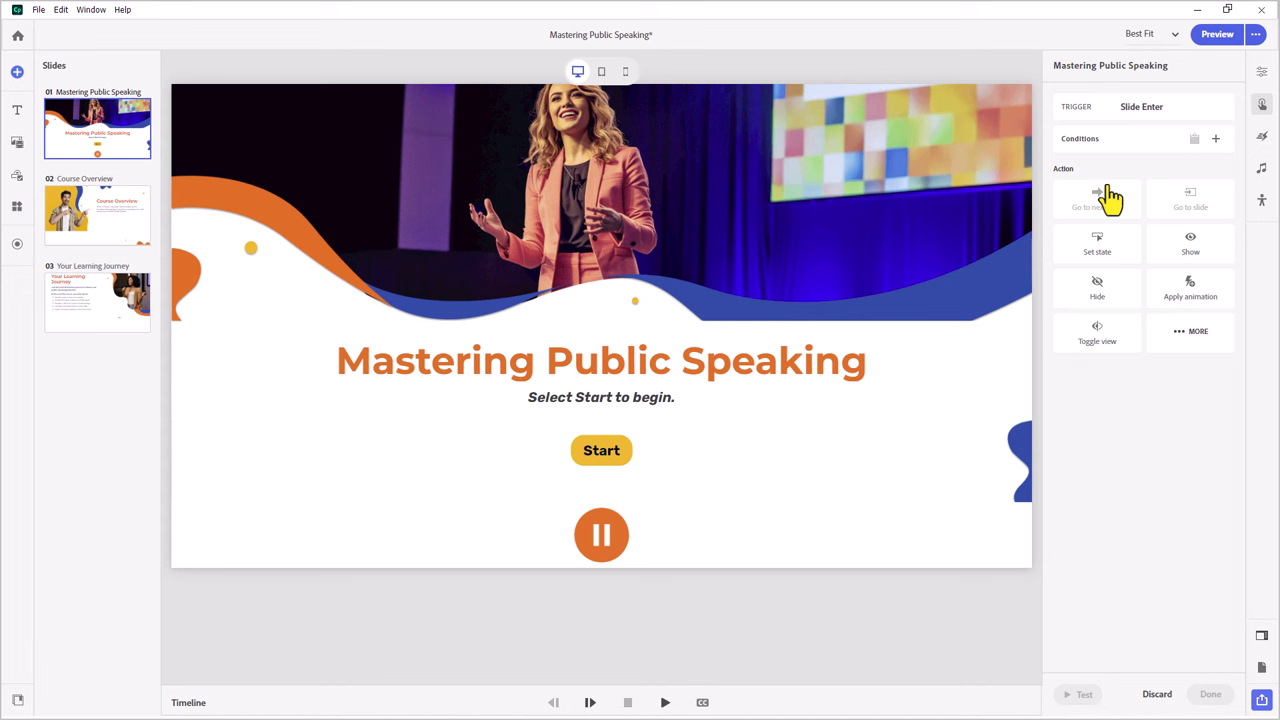
click(1195, 334)
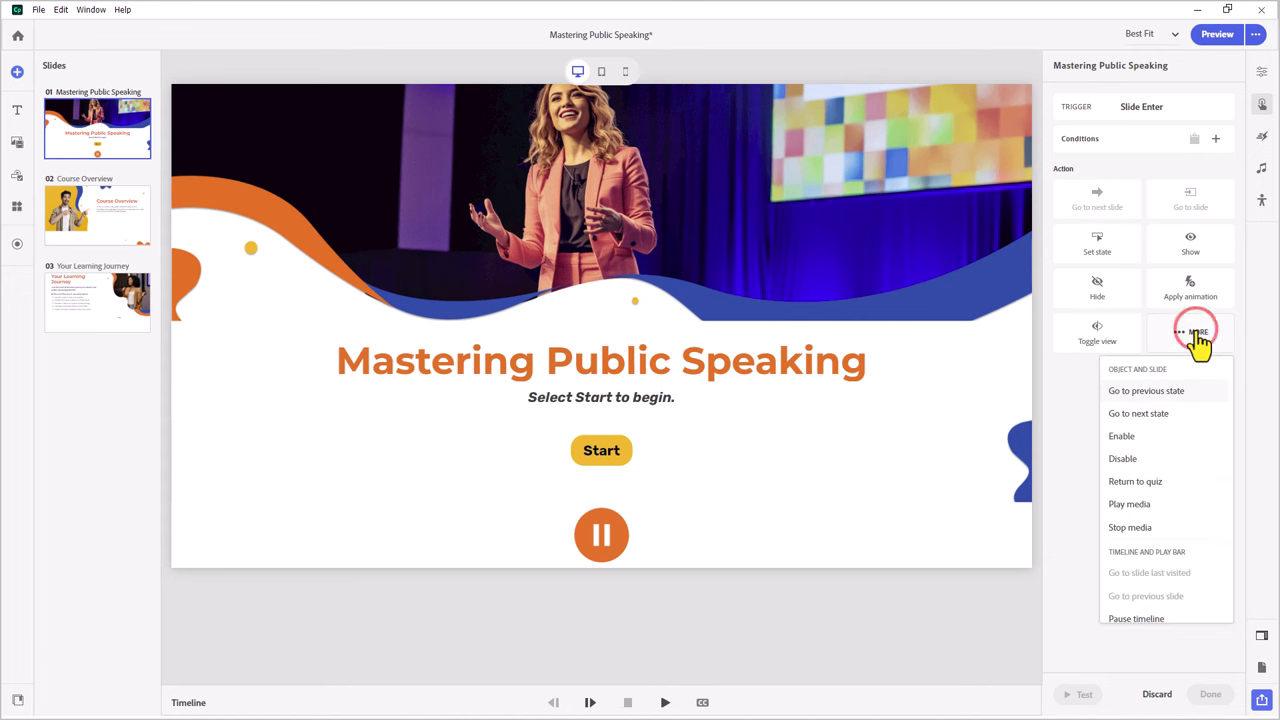
scroll(1188, 474, down, 5)
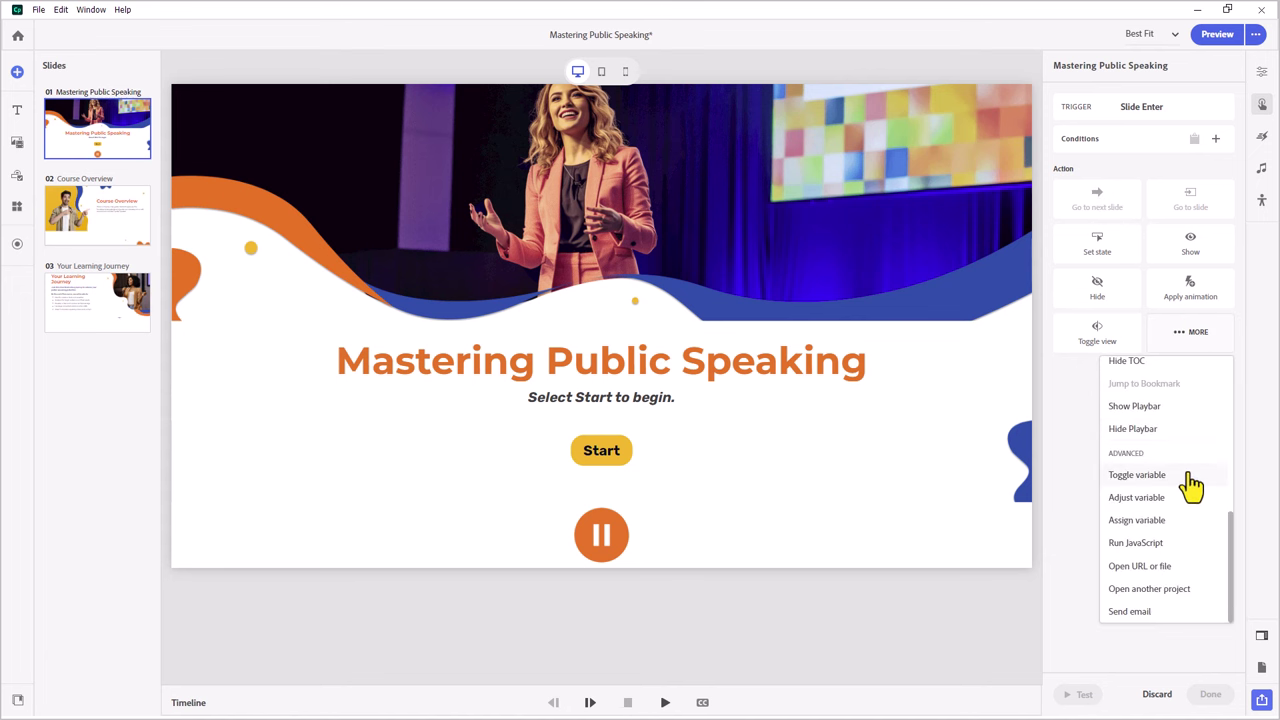
click(1150, 521)
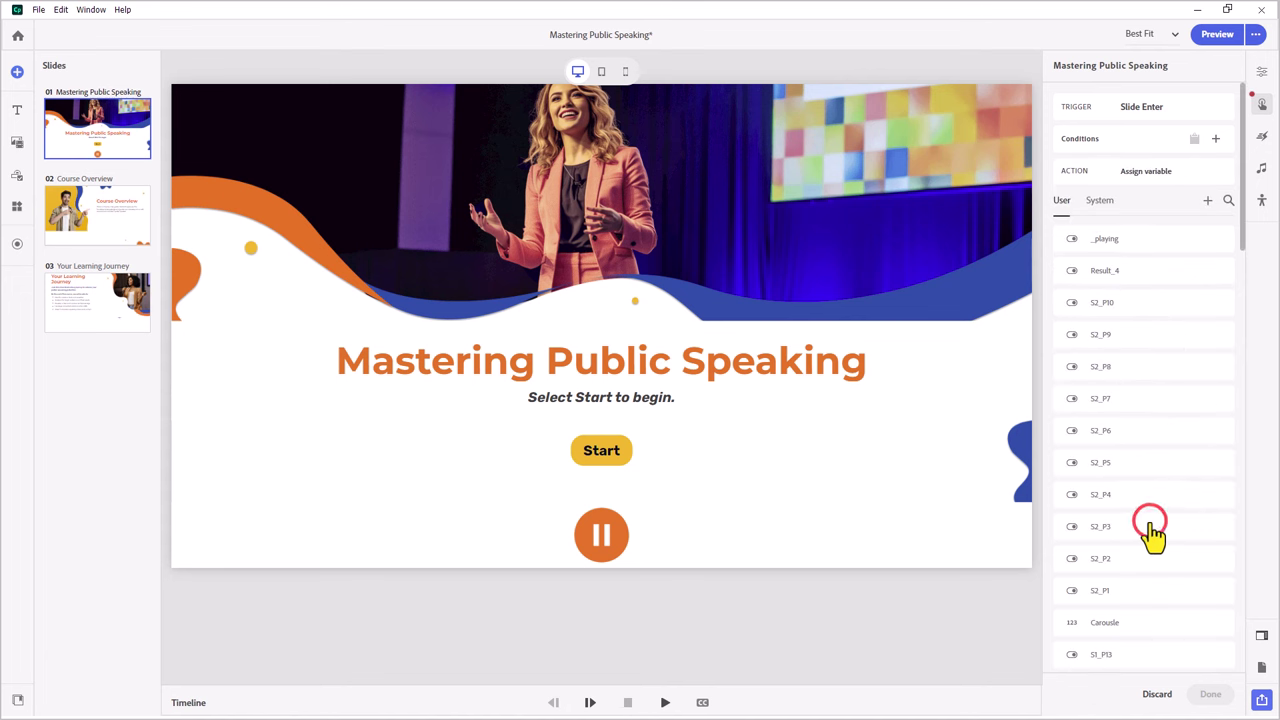
click(1141, 243)
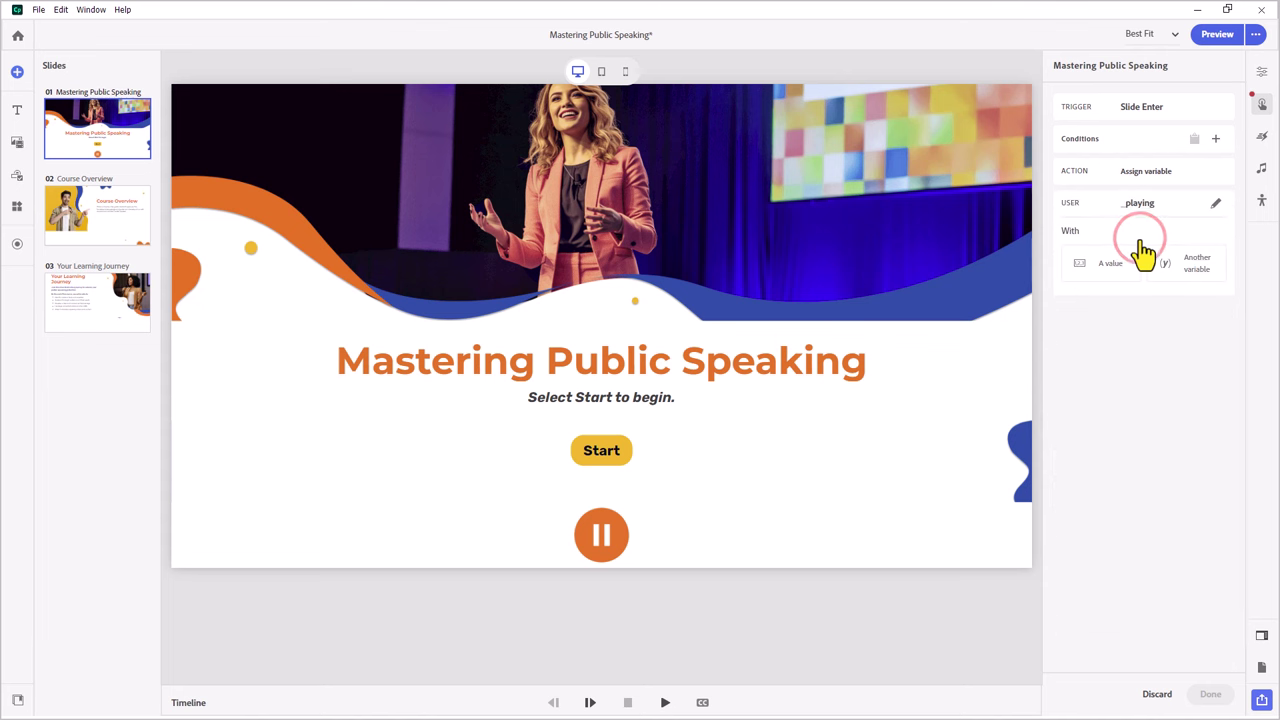
click(1095, 270)
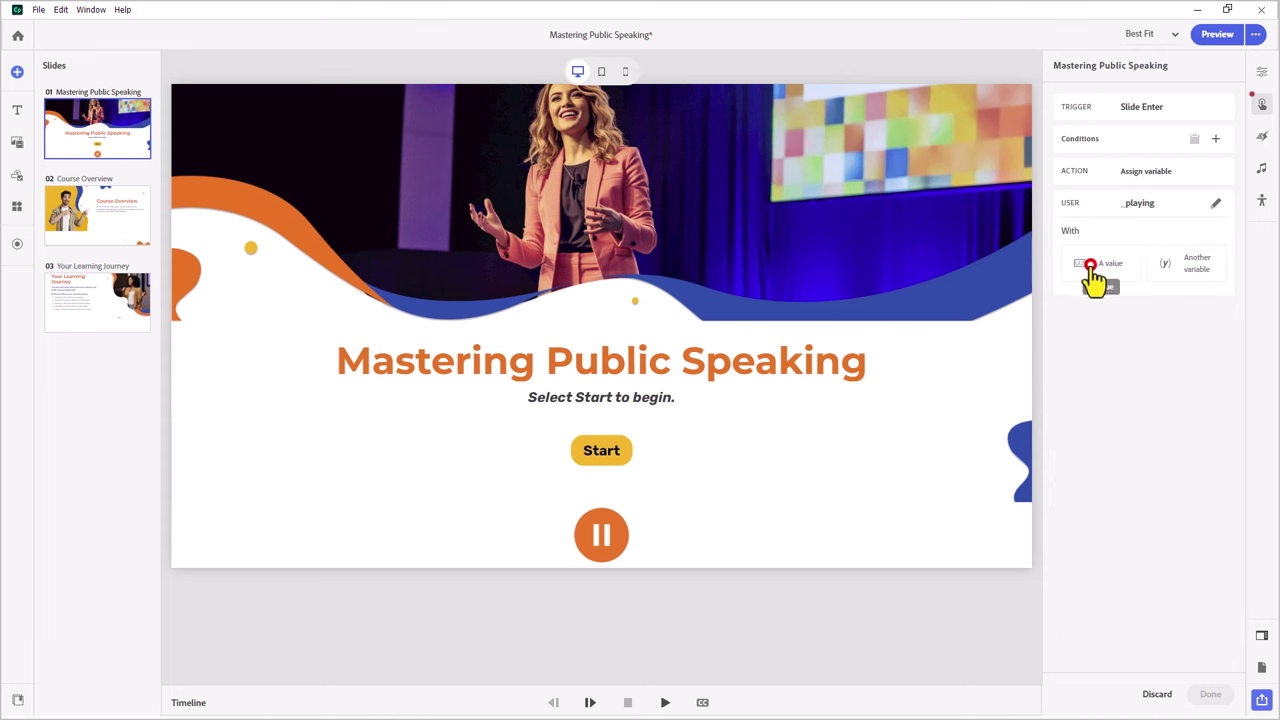
click(1095, 280)
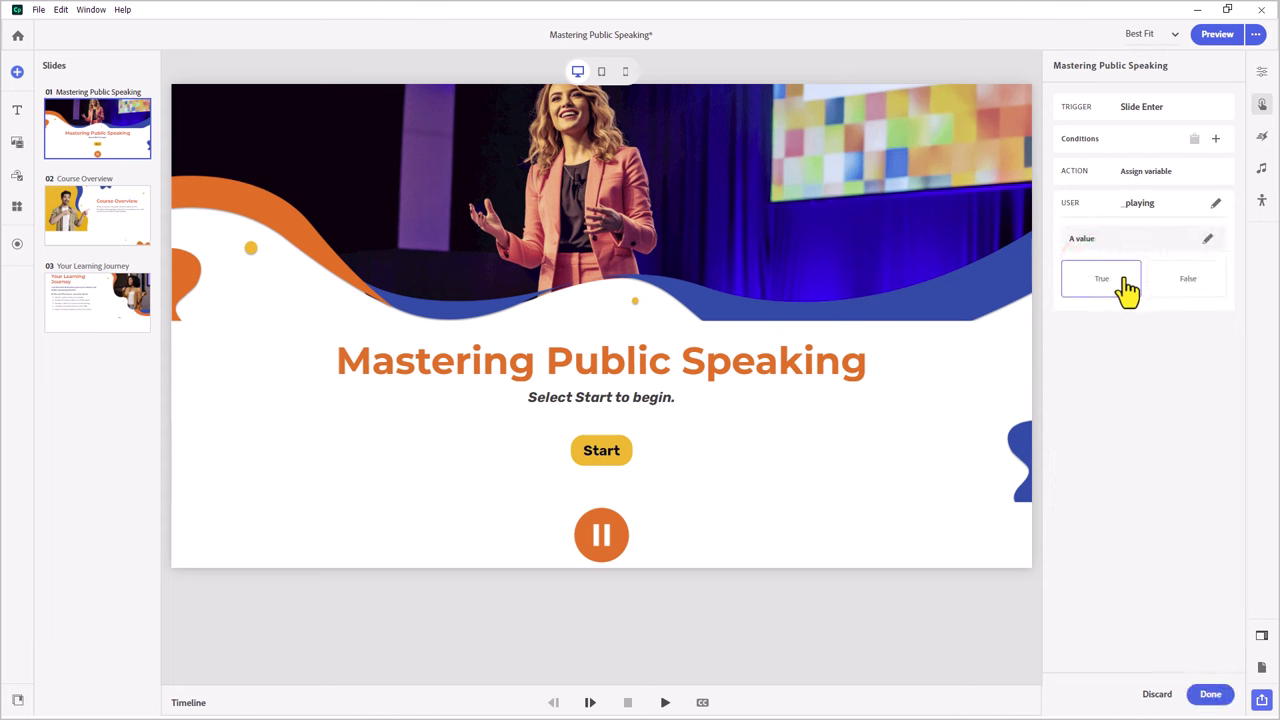
click(1210, 694)
Add a Set state action returning the pause button to Default_State.
click(1100, 217)
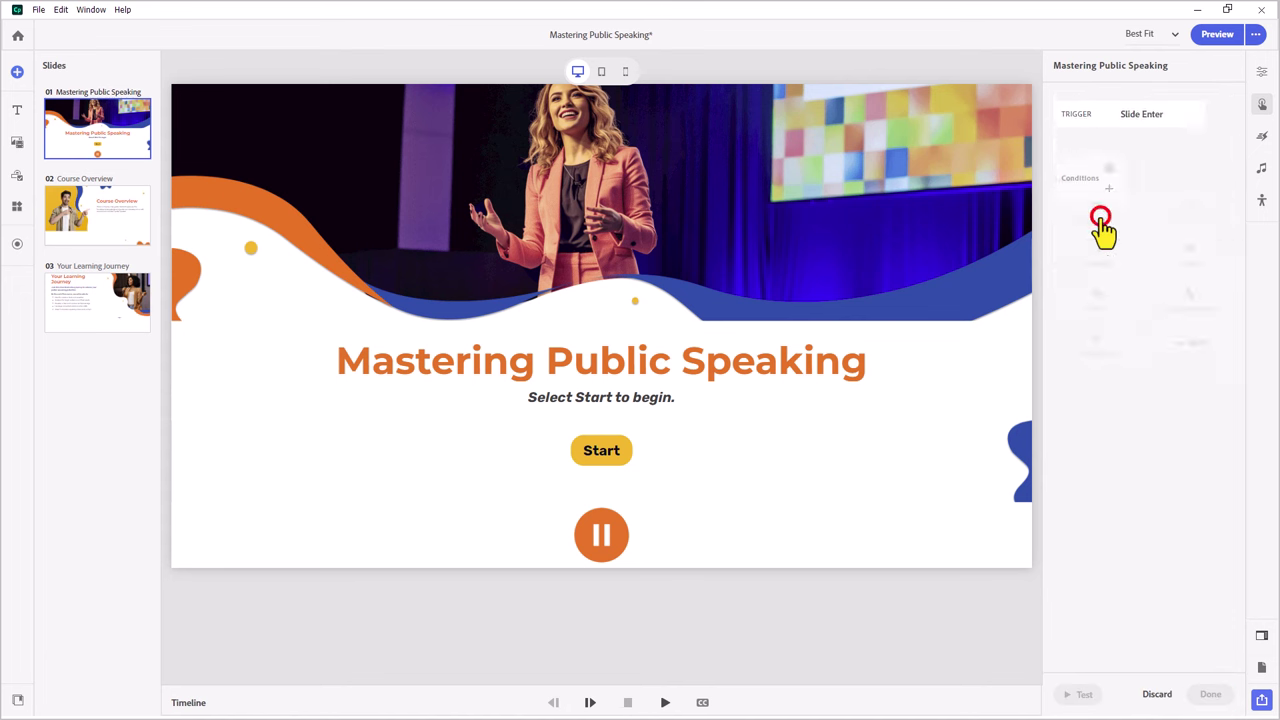
click(1100, 252)
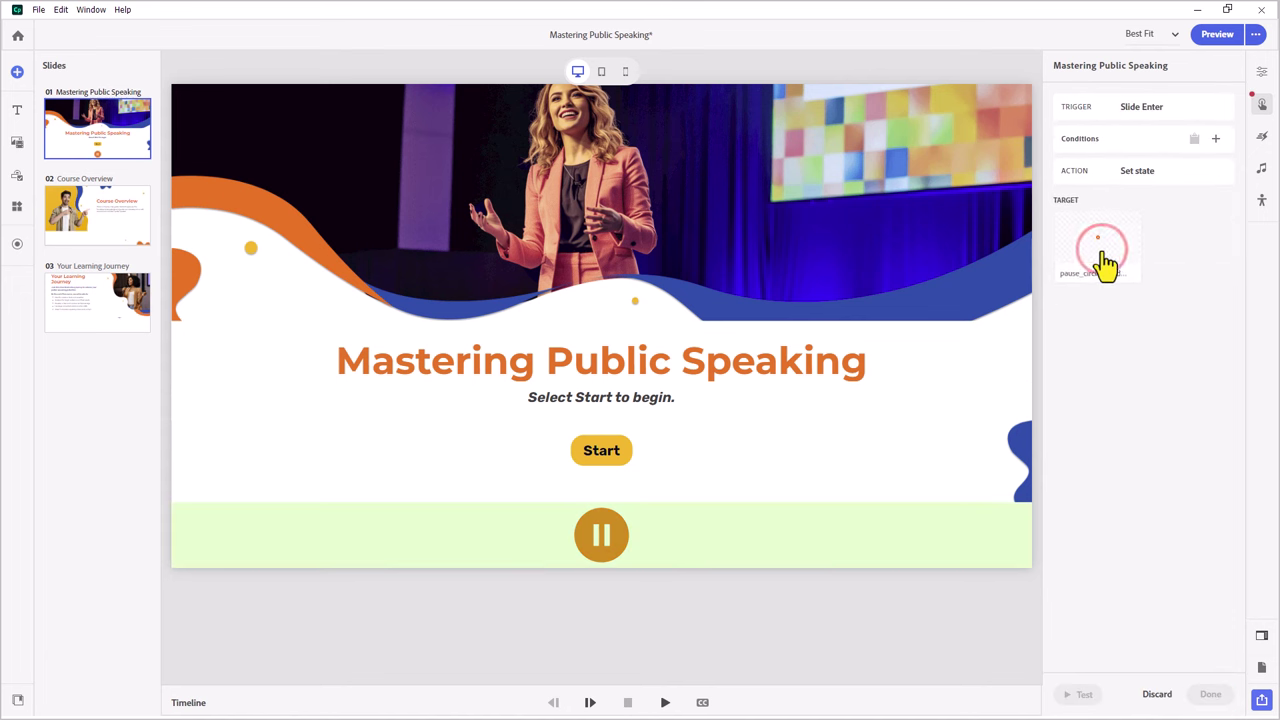
click(1100, 248)
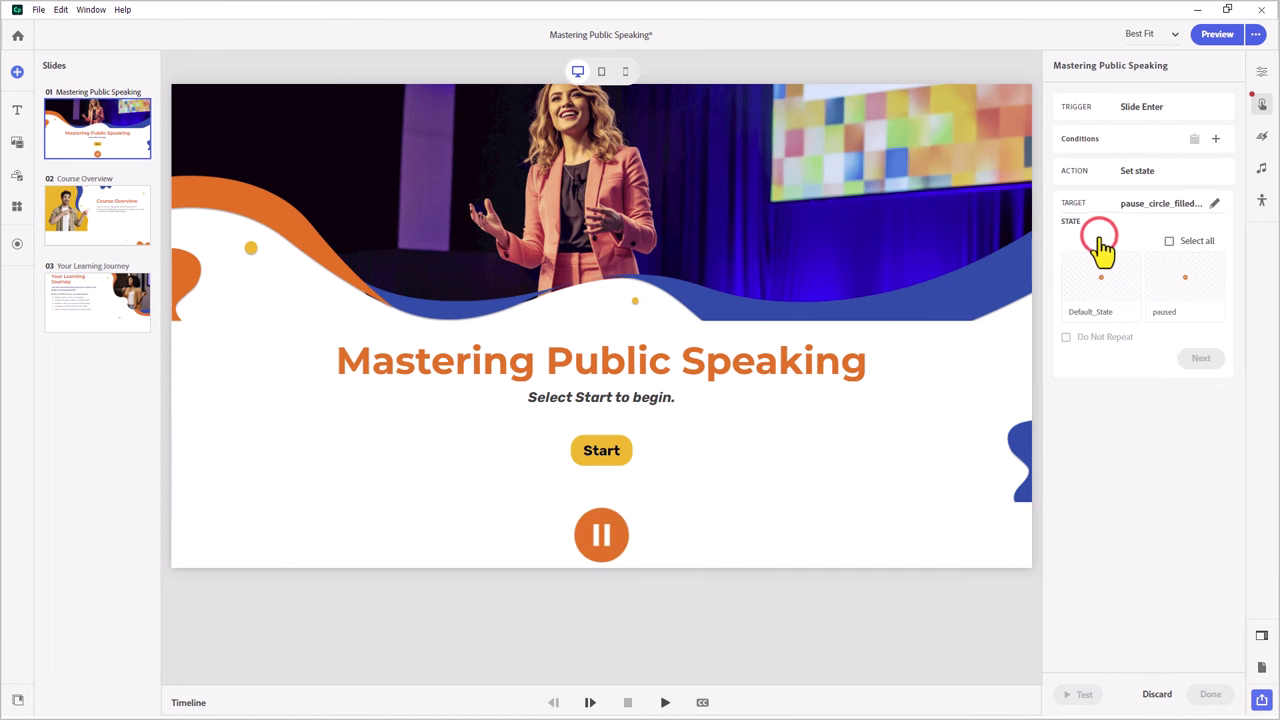
click(1105, 298)
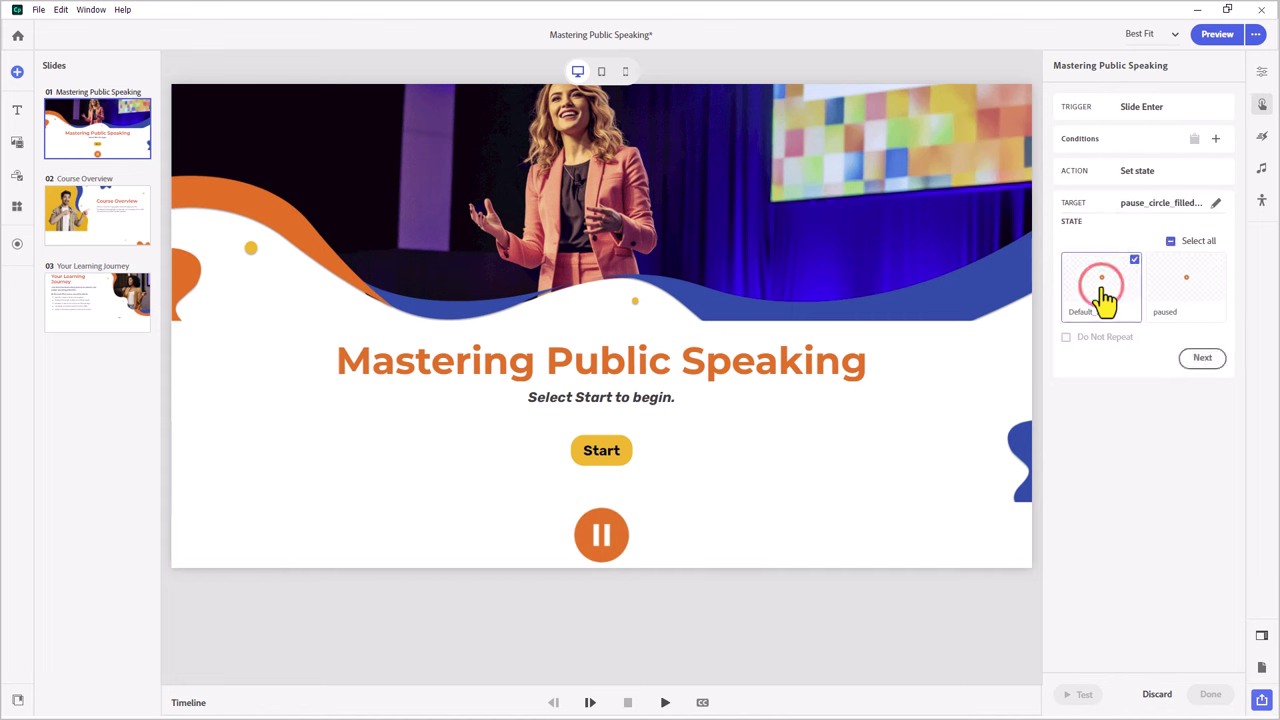
click(1202, 357)
key(Return)
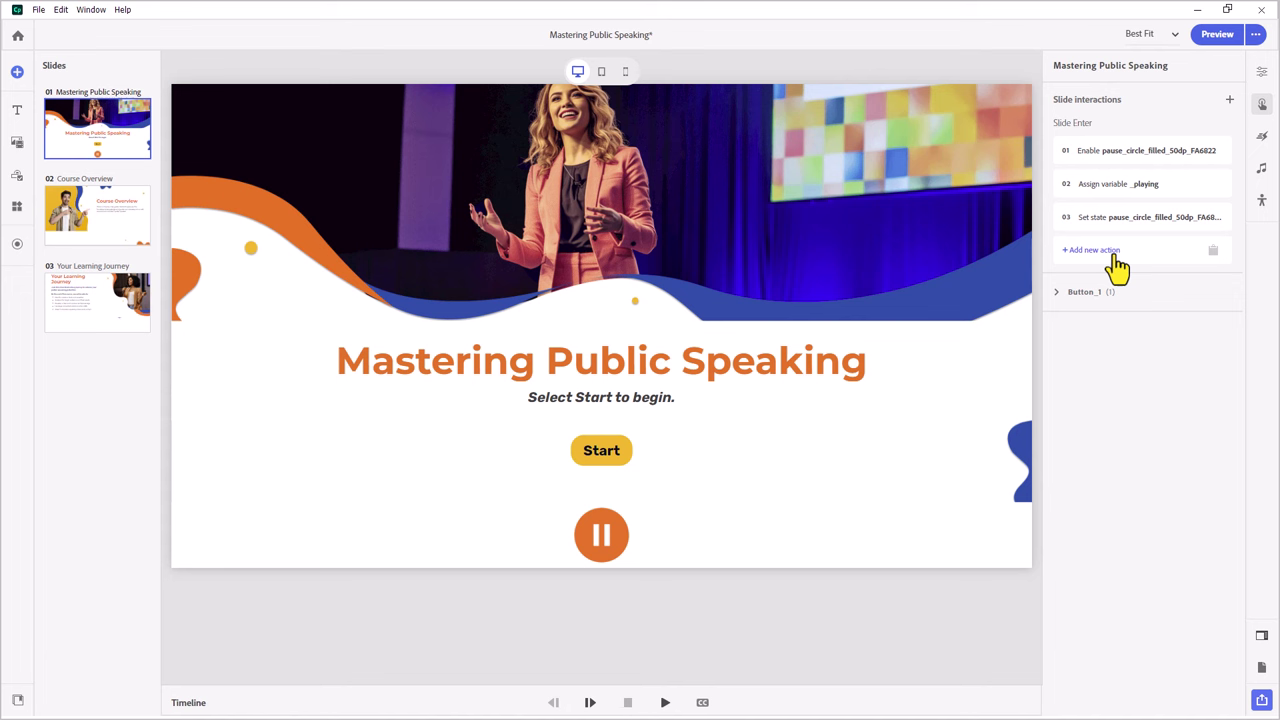
Add a fourth Slide Enter action that resumes the timeline.
click(1113, 252)
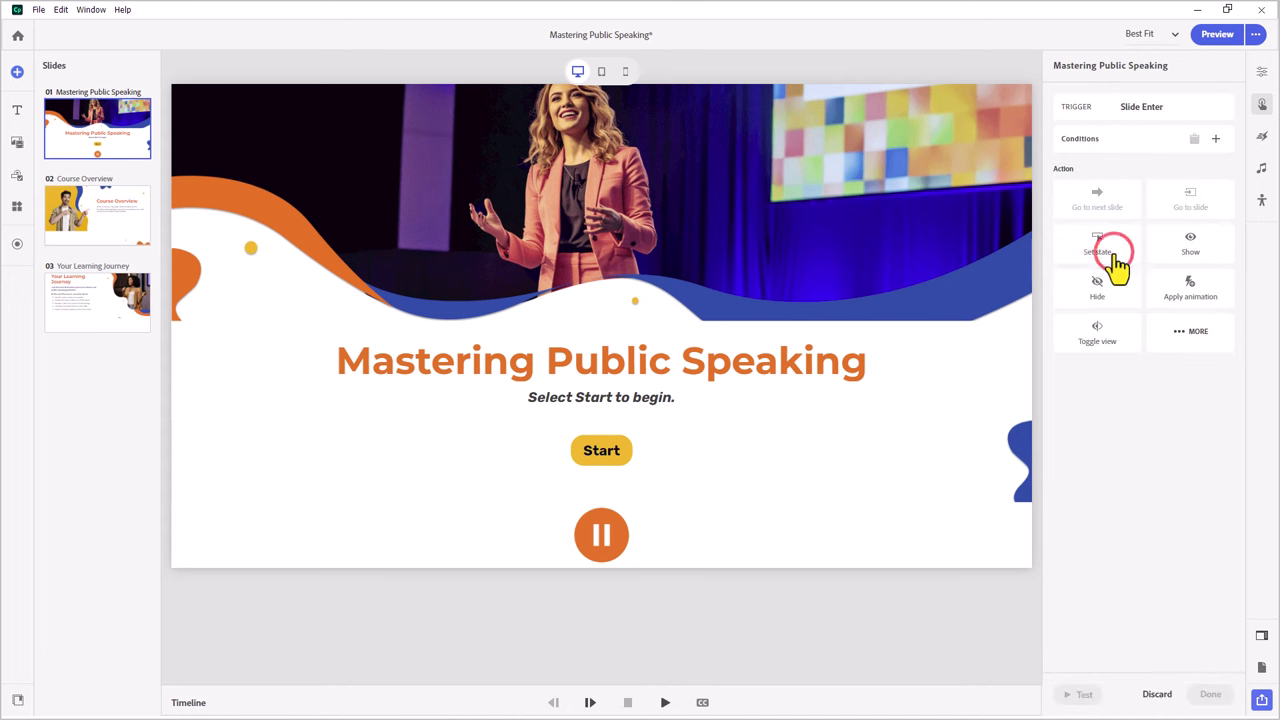
click(1188, 338)
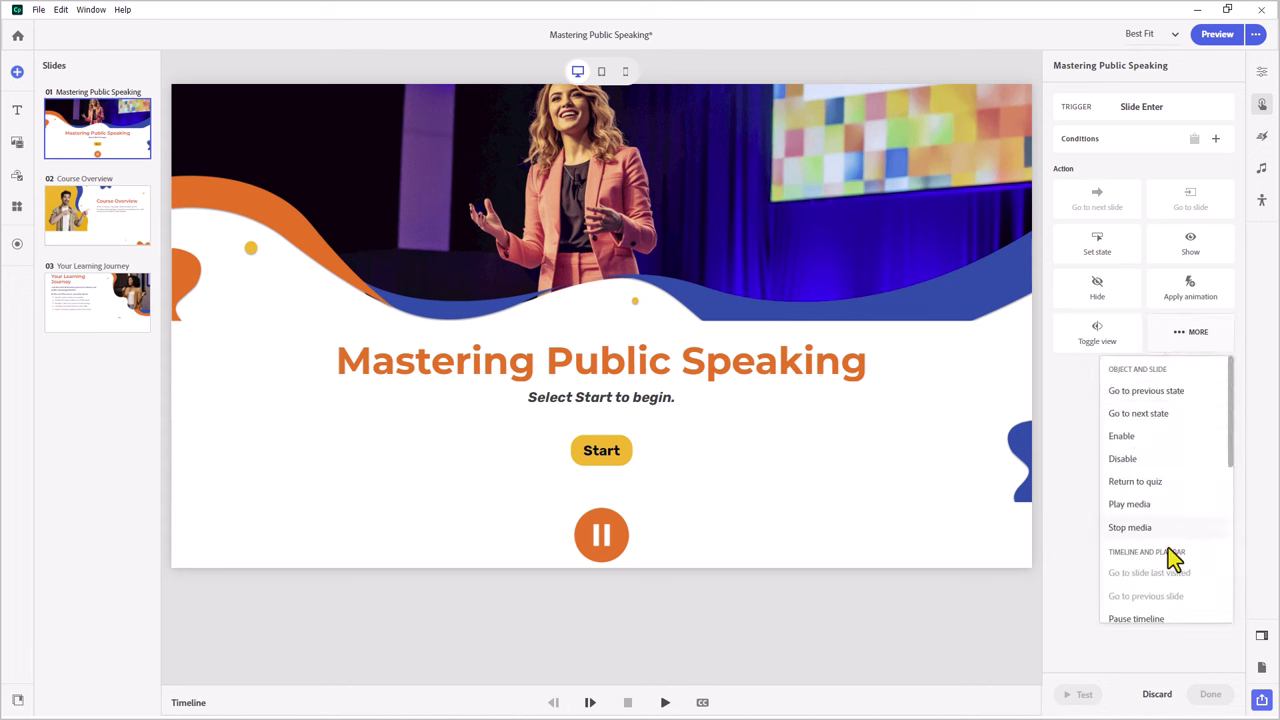
scroll(1170, 555, down, 2)
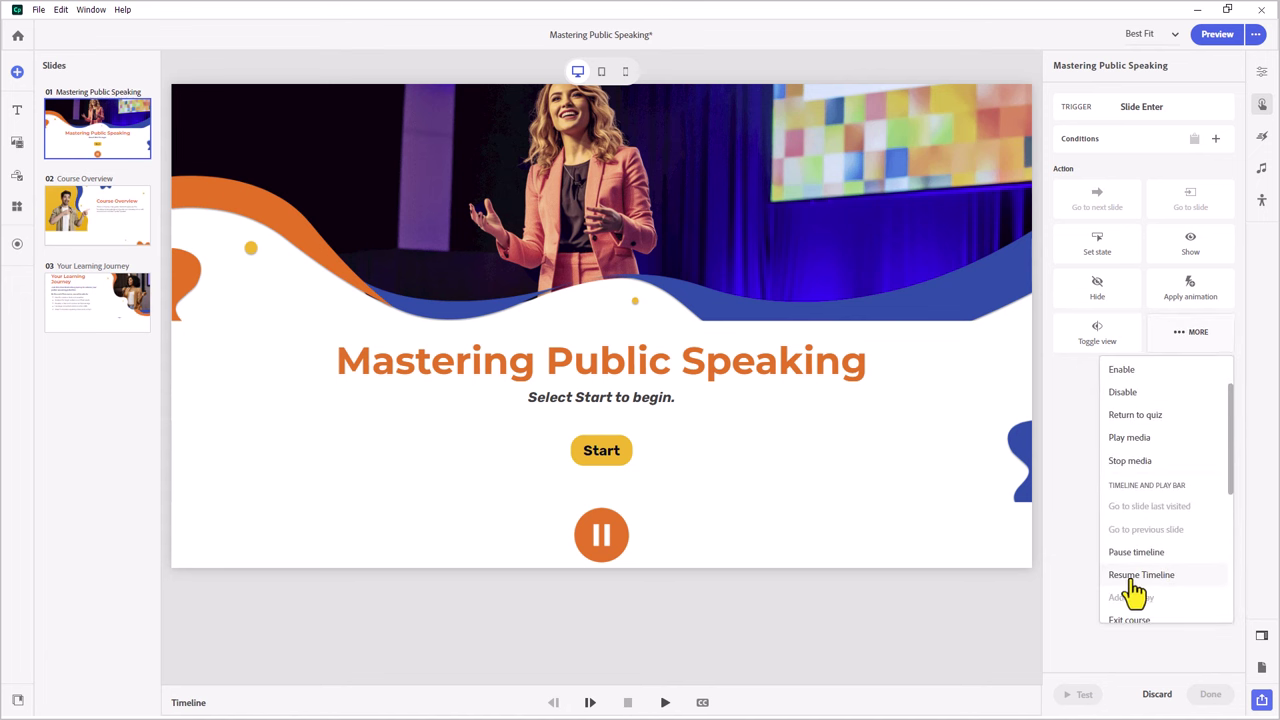
click(1133, 577)
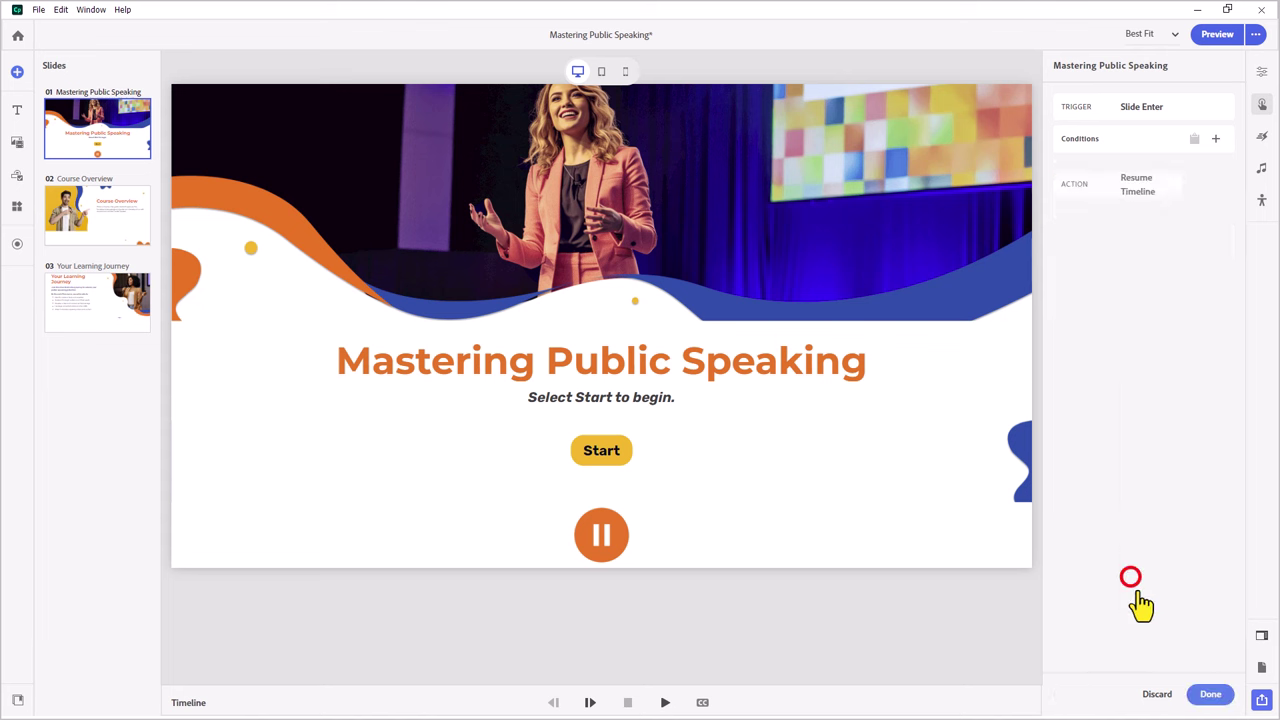
click(1212, 694)
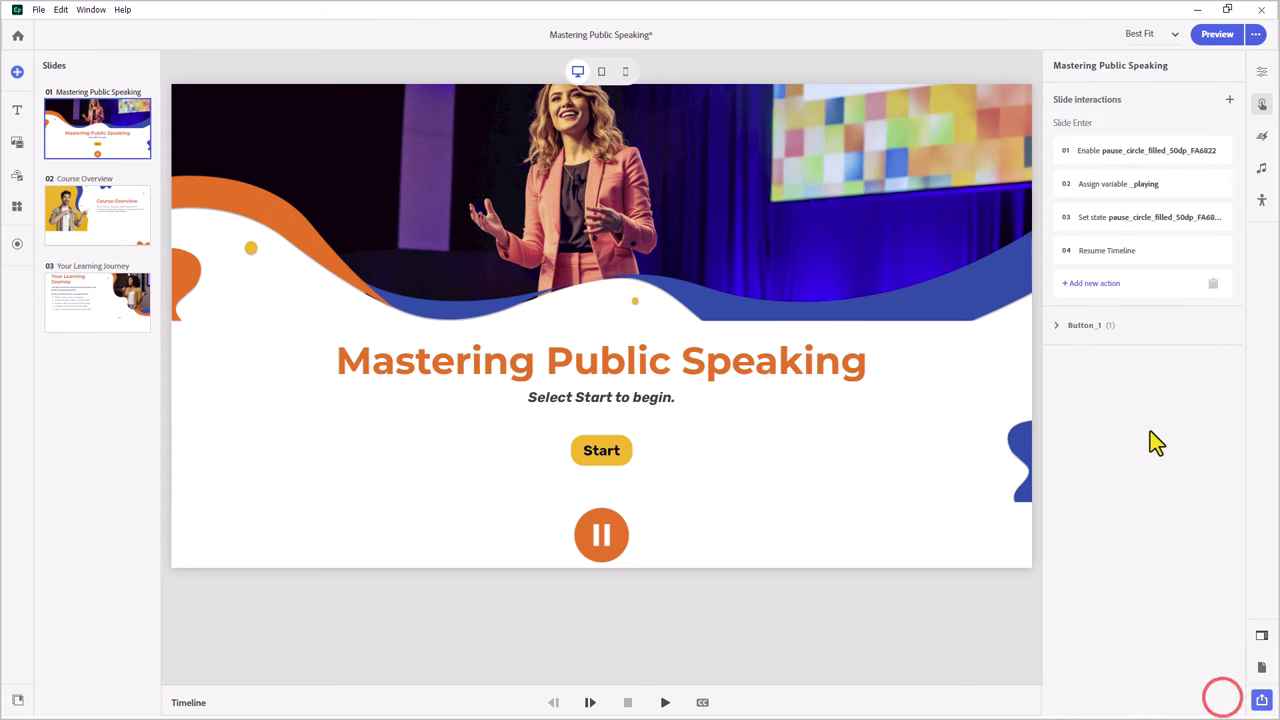
Select all four Slide Enter actions and merge them to run simultaneously.
click(1128, 160)
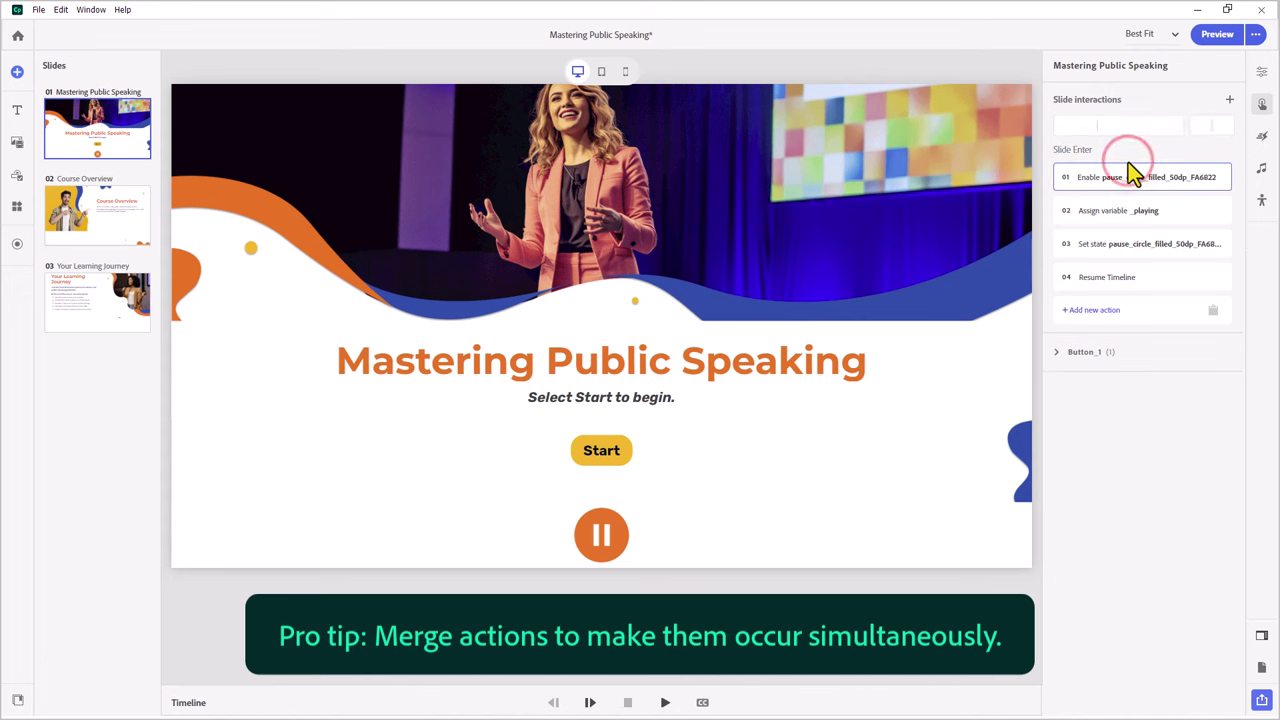
shift+click(1148, 284)
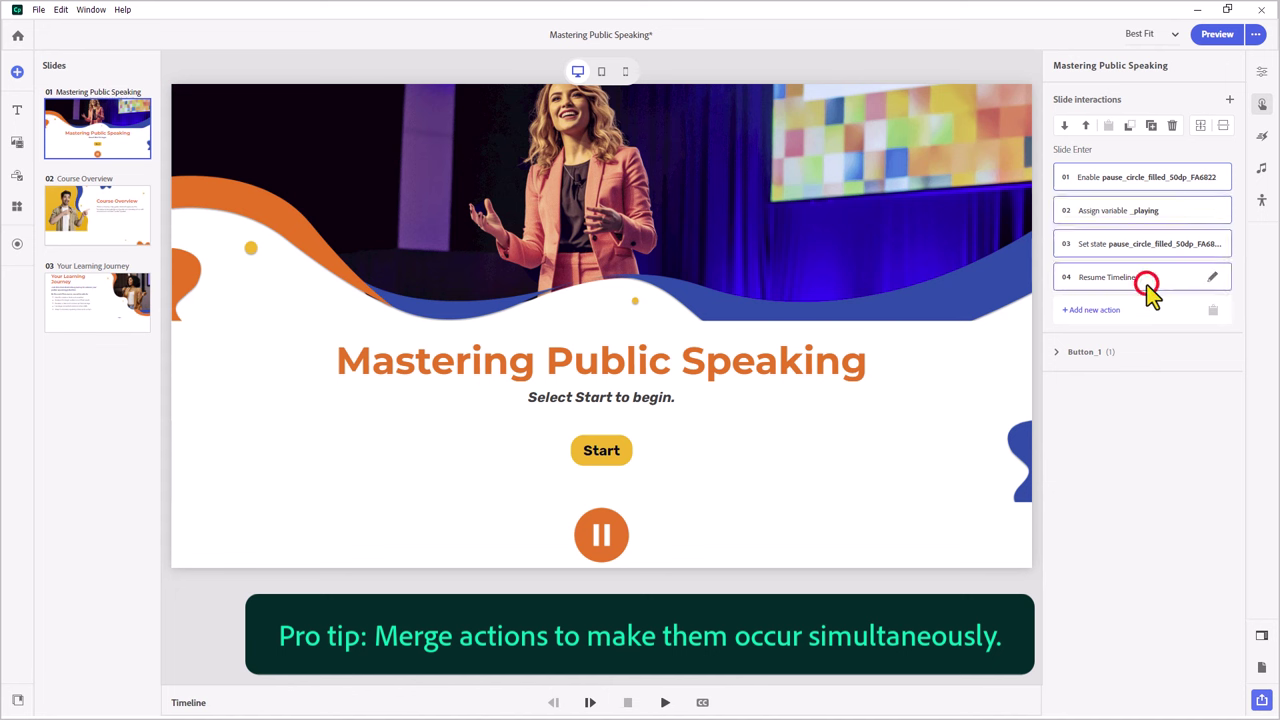
click(1201, 127)
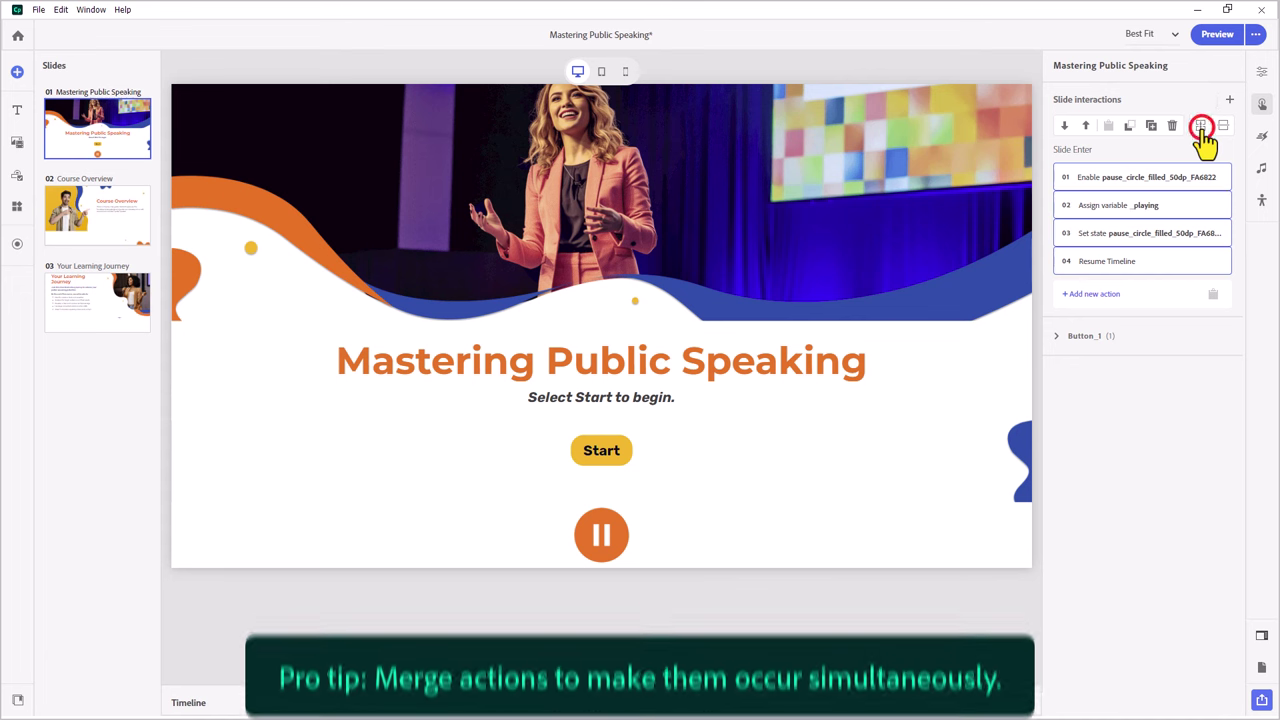
Give the pause button a new Click/Tap interaction.
click(605, 540)
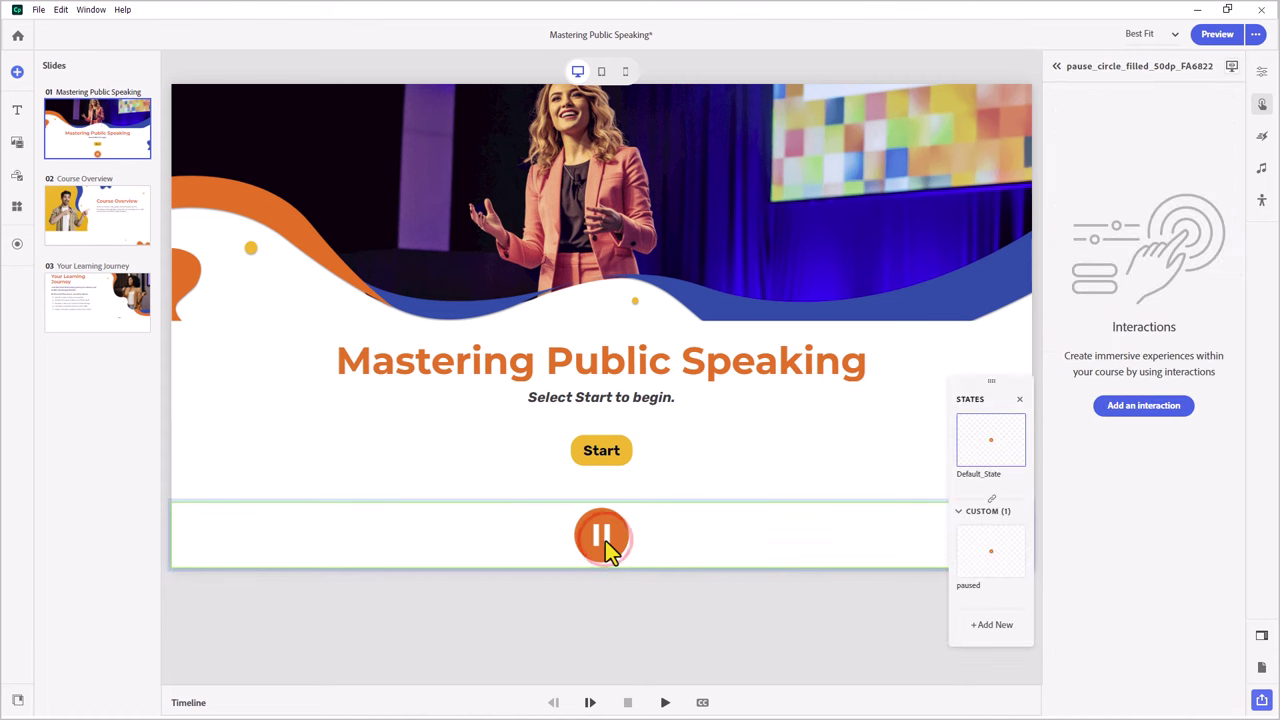
click(1140, 410)
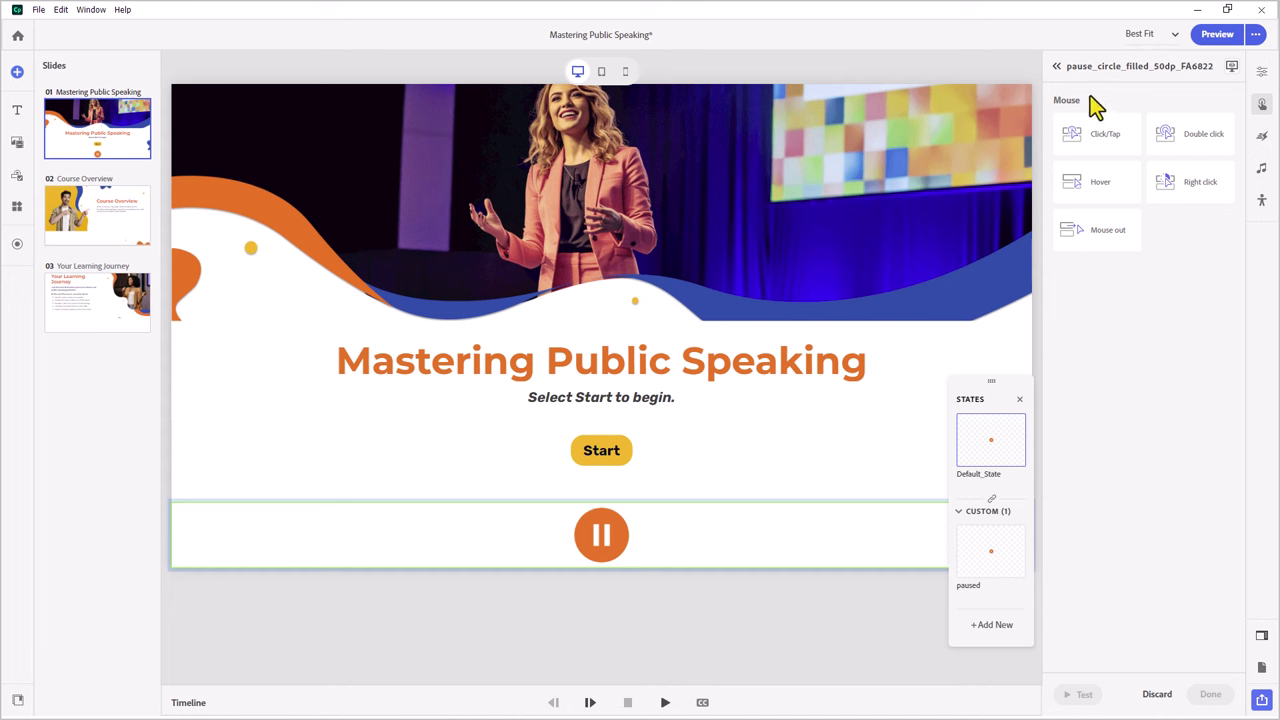
click(1106, 150)
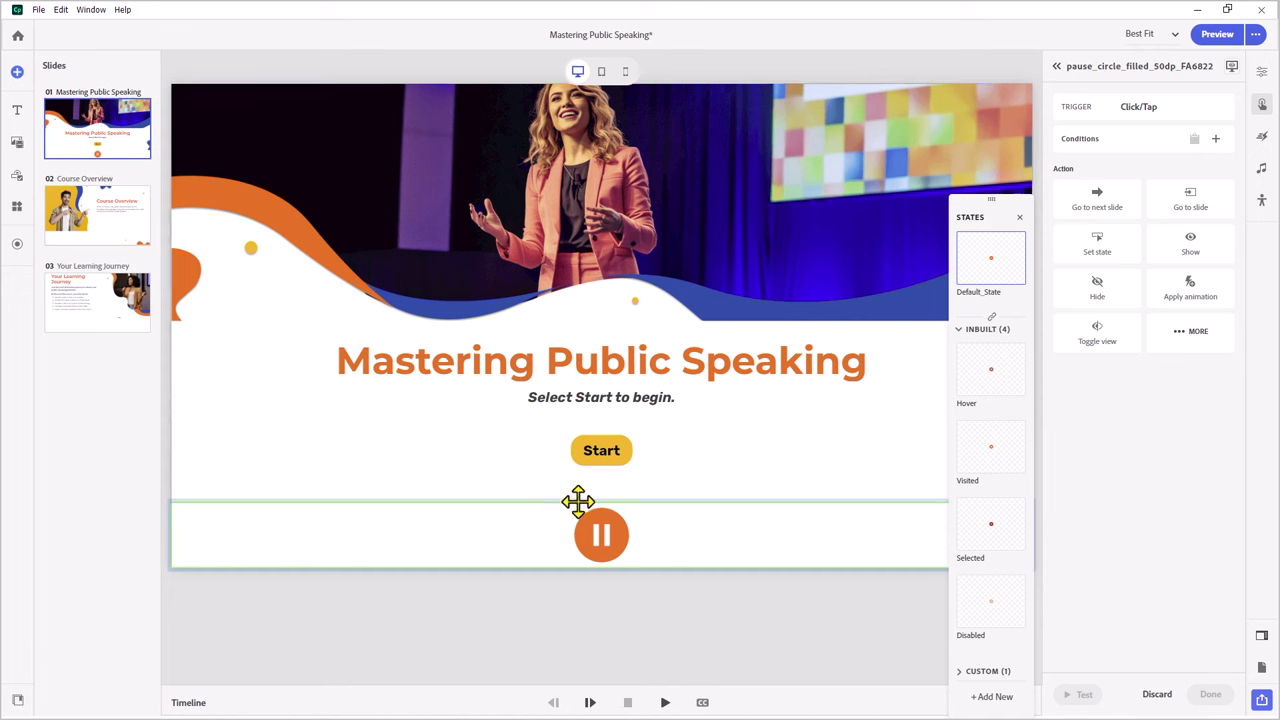
Disable the pause button's Hover, Visited, Selected and Disabled states, leaving Default_State and paused.
click(991, 376)
right_click(991, 376)
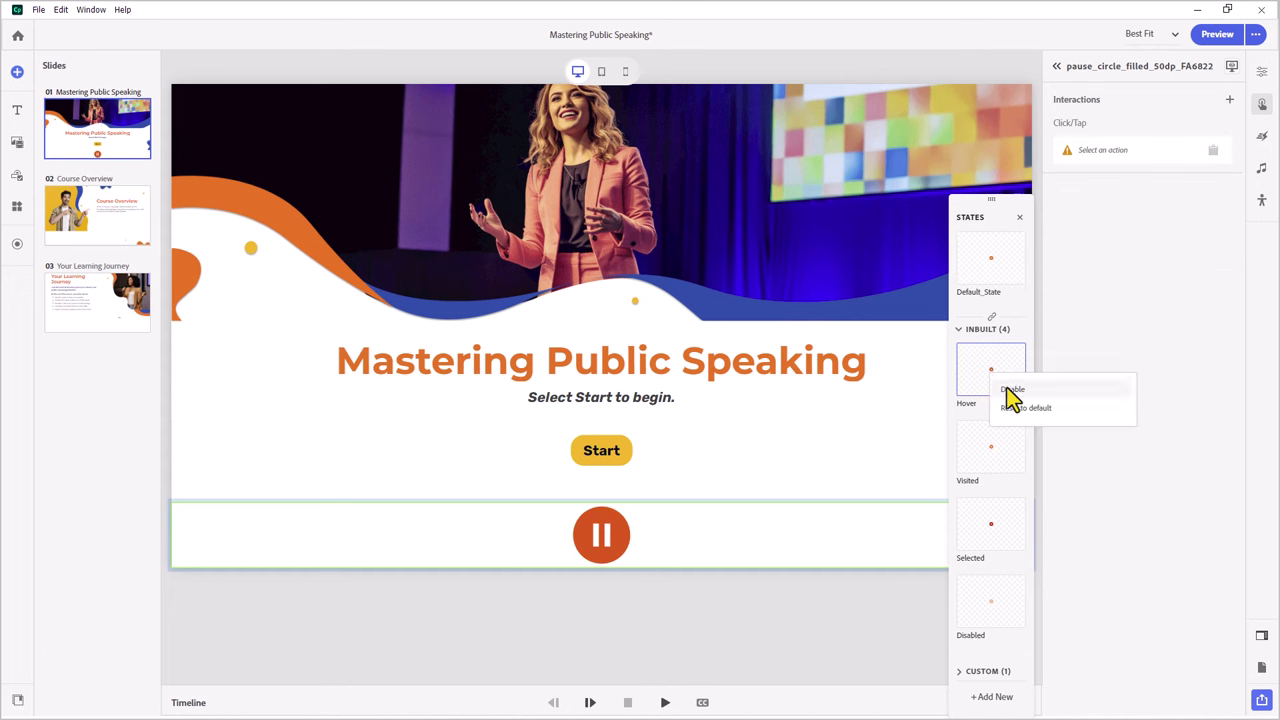
click(1006, 390)
right_click(992, 453)
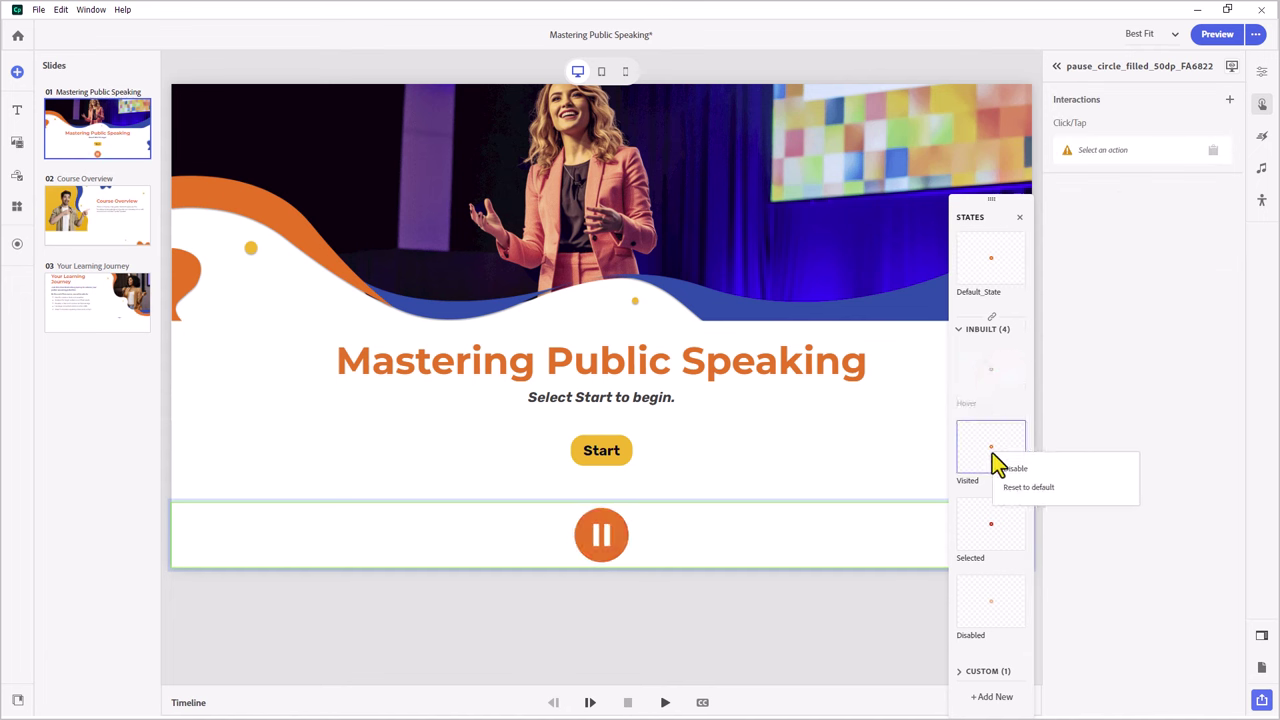
click(1004, 464)
click(1003, 540)
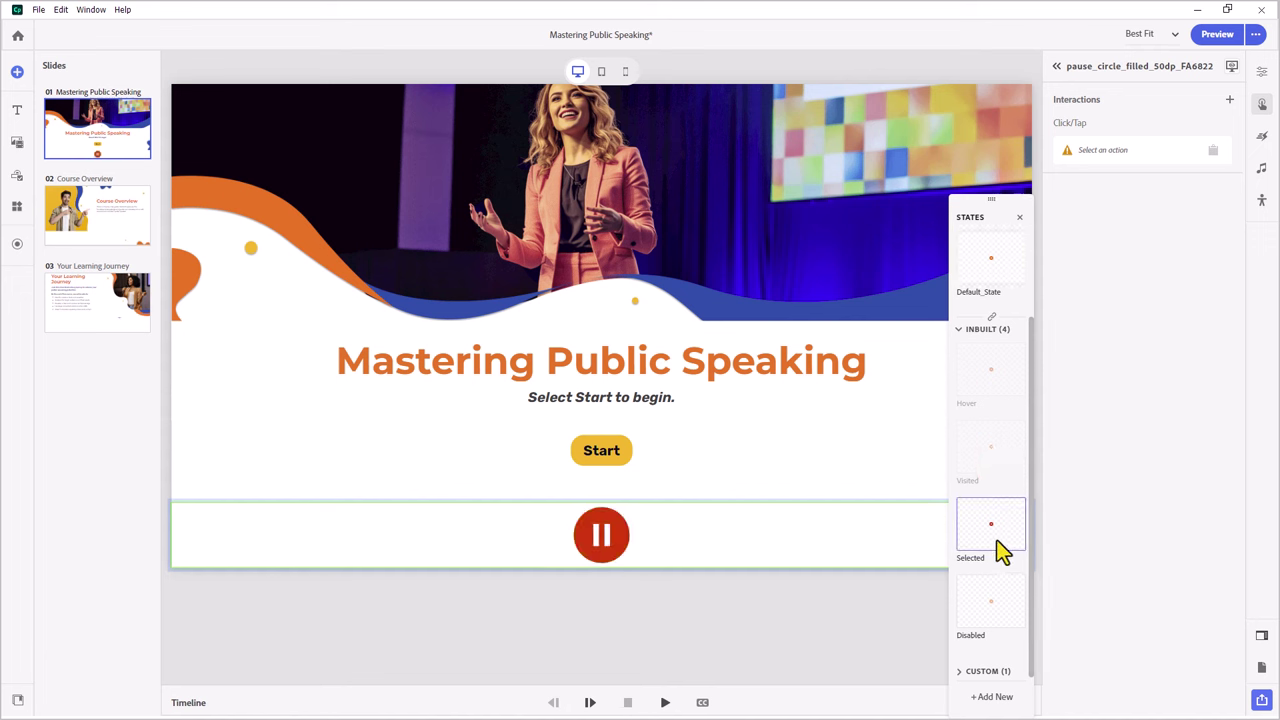
right_click(1001, 550)
click(1010, 562)
right_click(990, 600)
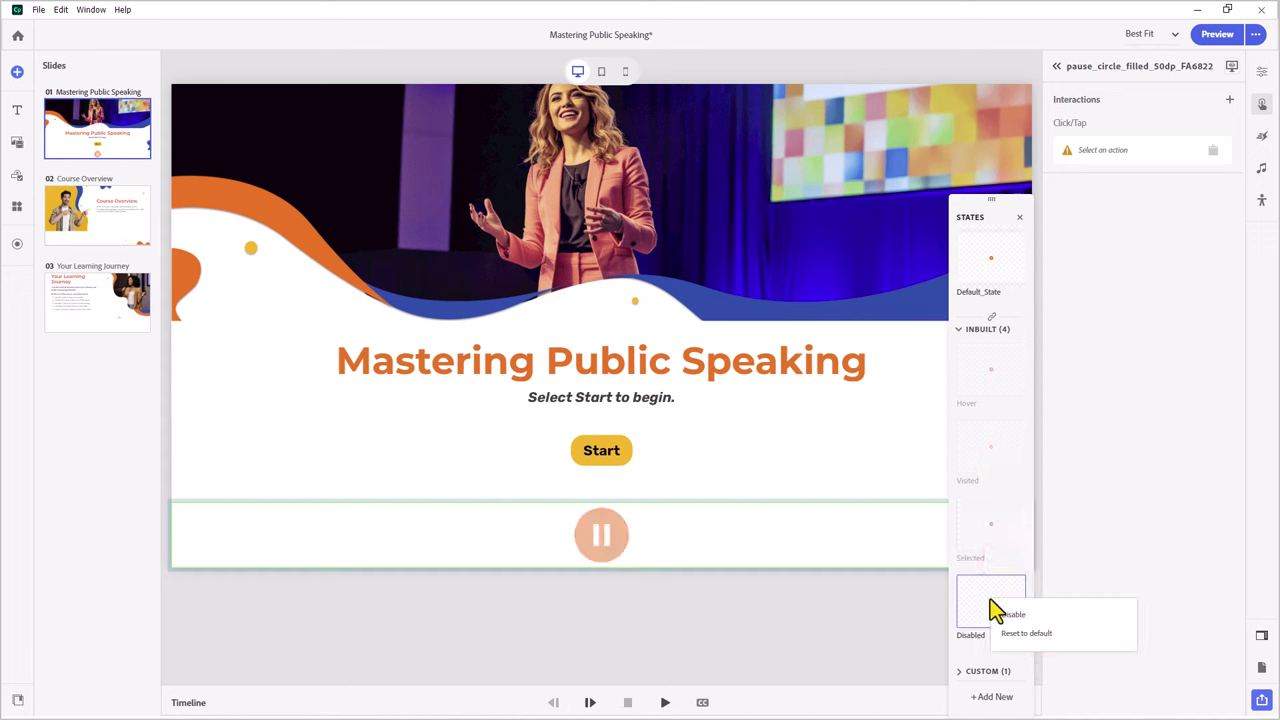
click(1002, 608)
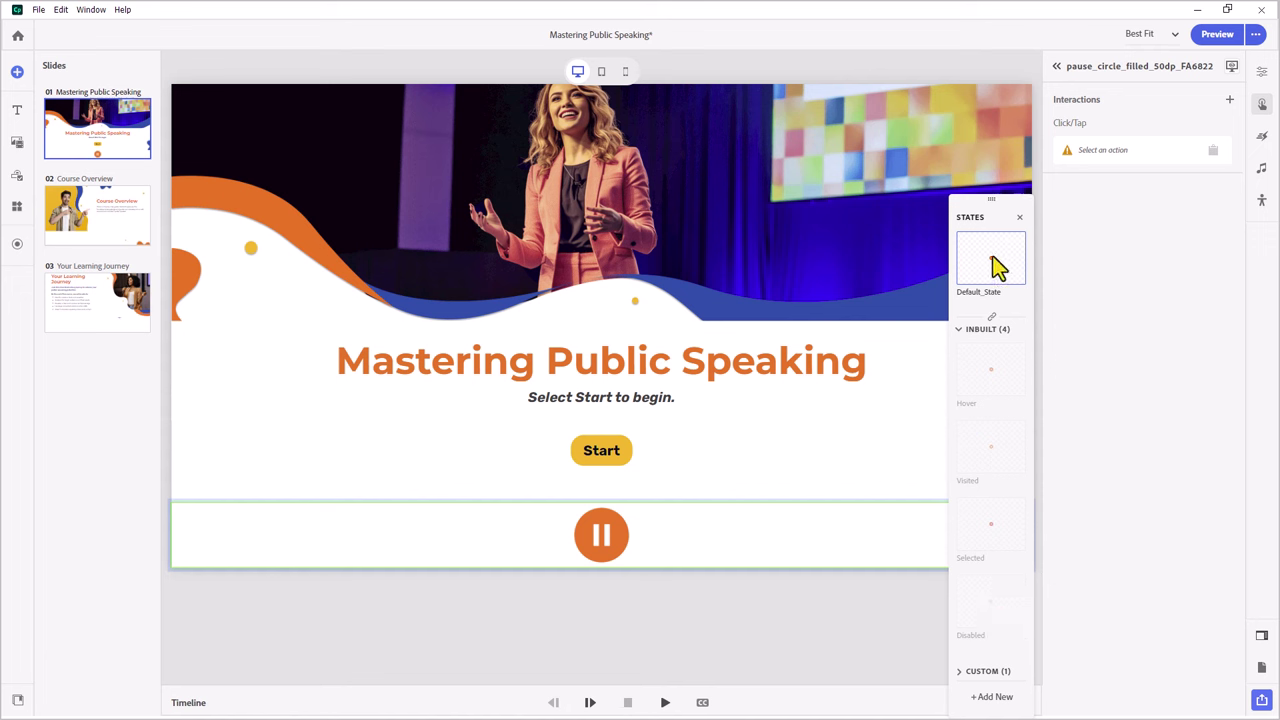
click(962, 671)
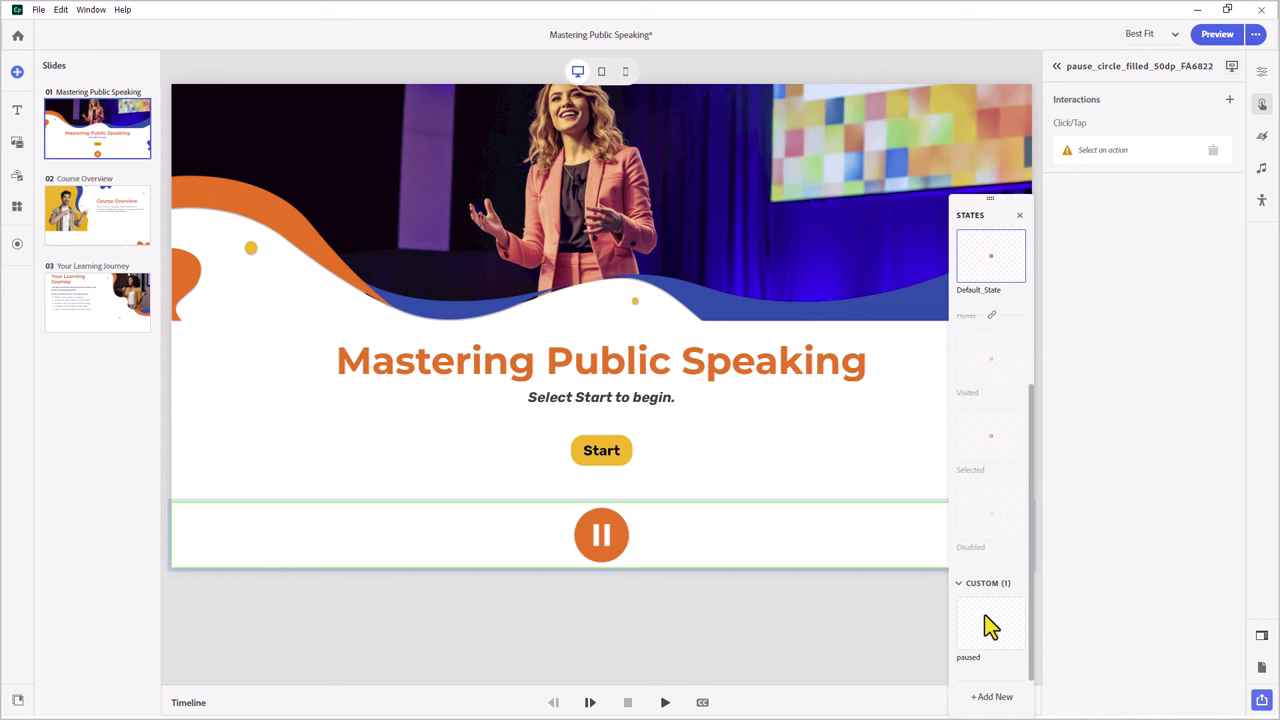
Add an If condition to the pause button's click: _playing Is Equal to True.
click(1104, 151)
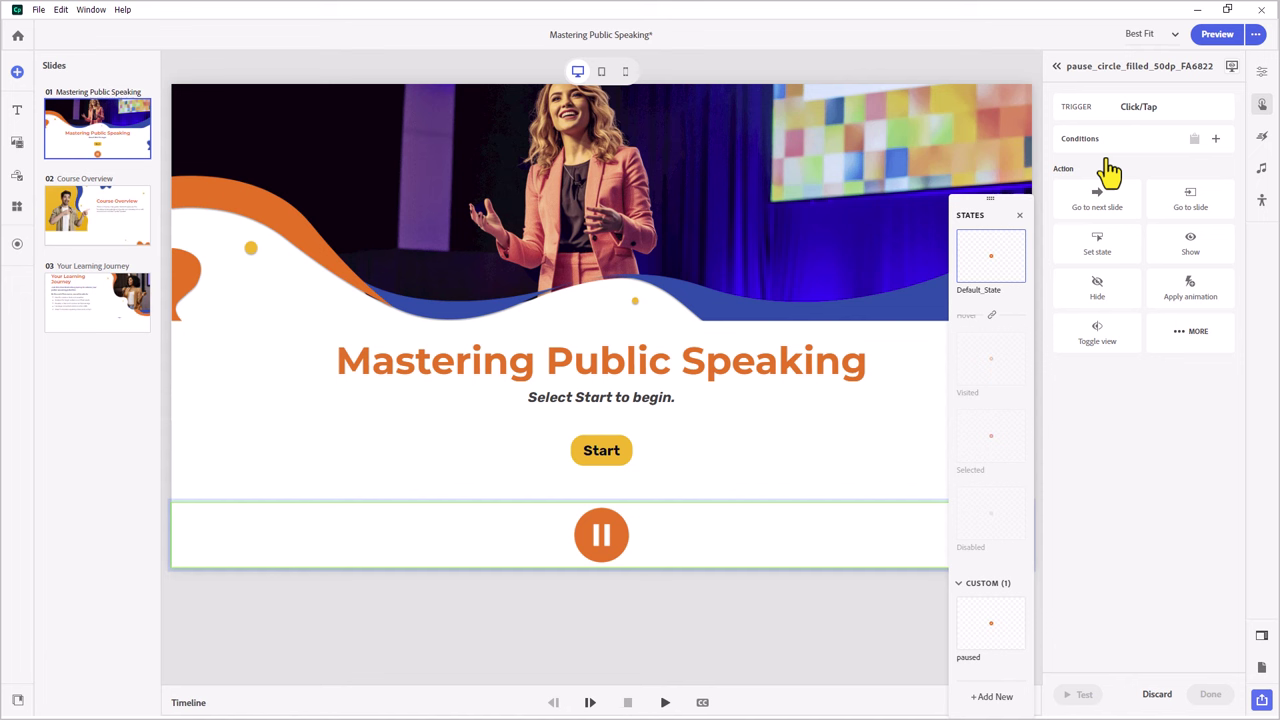
click(1216, 140)
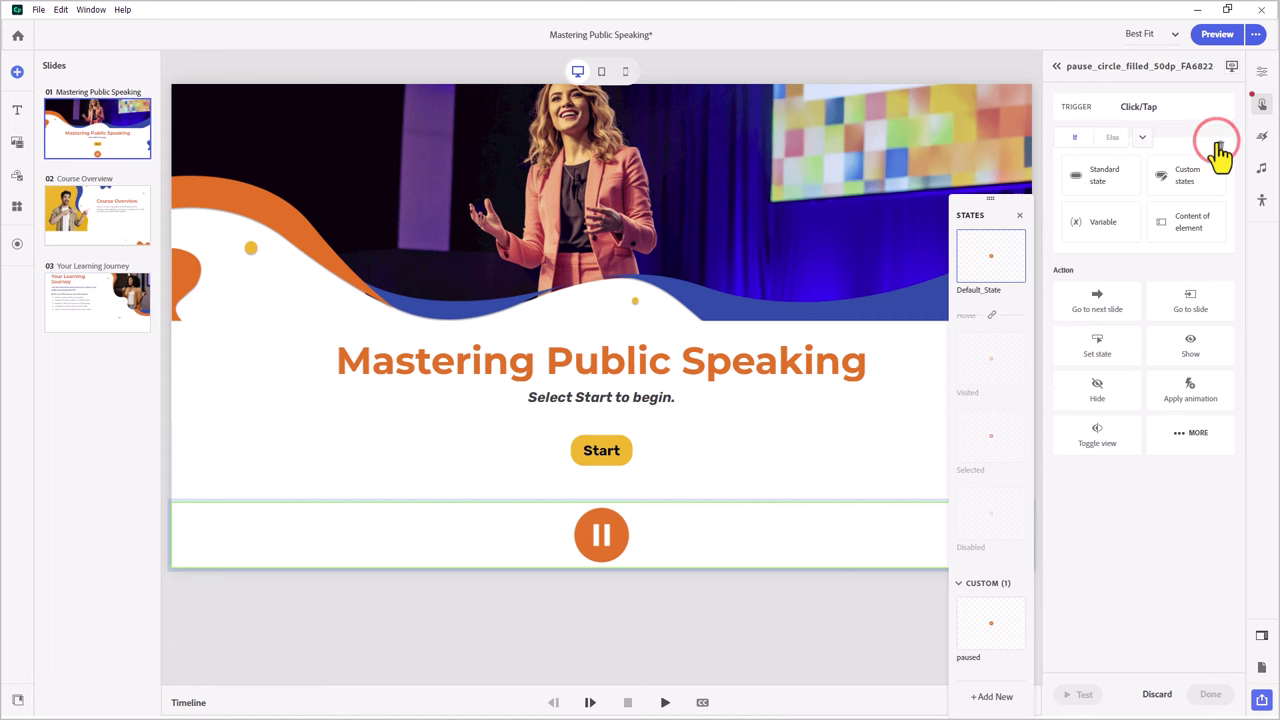
click(1105, 232)
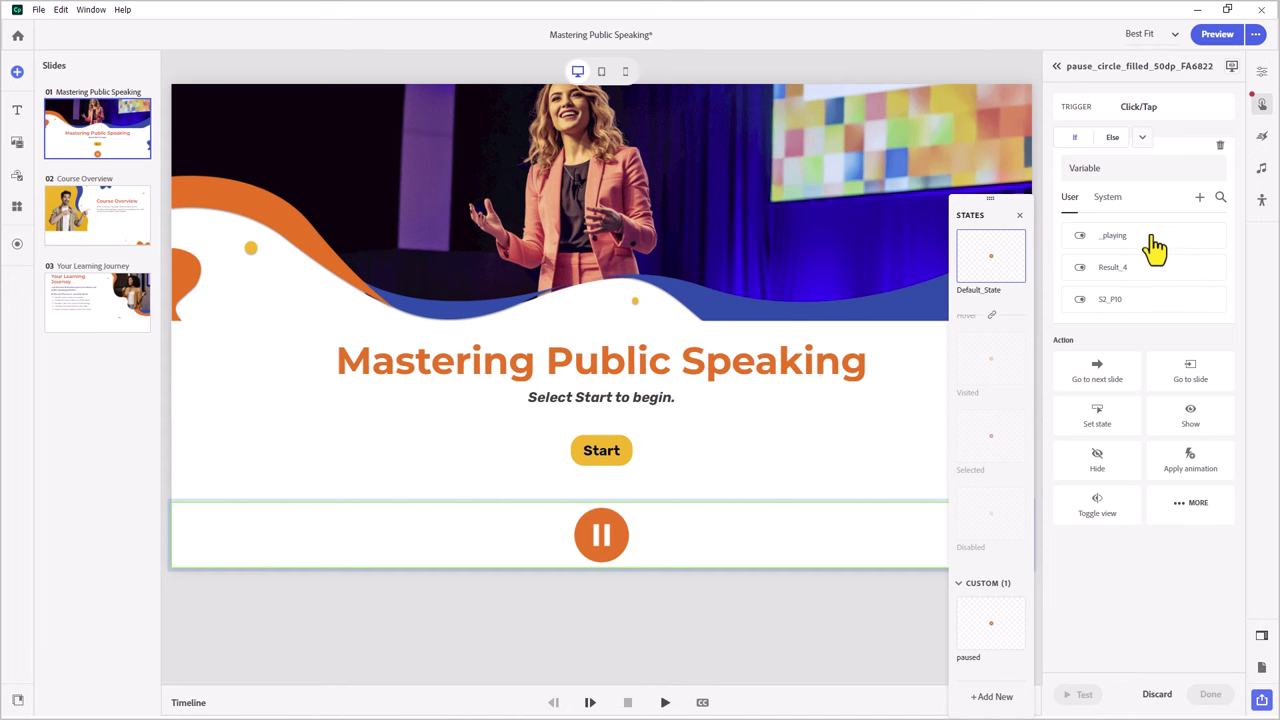
click(1152, 240)
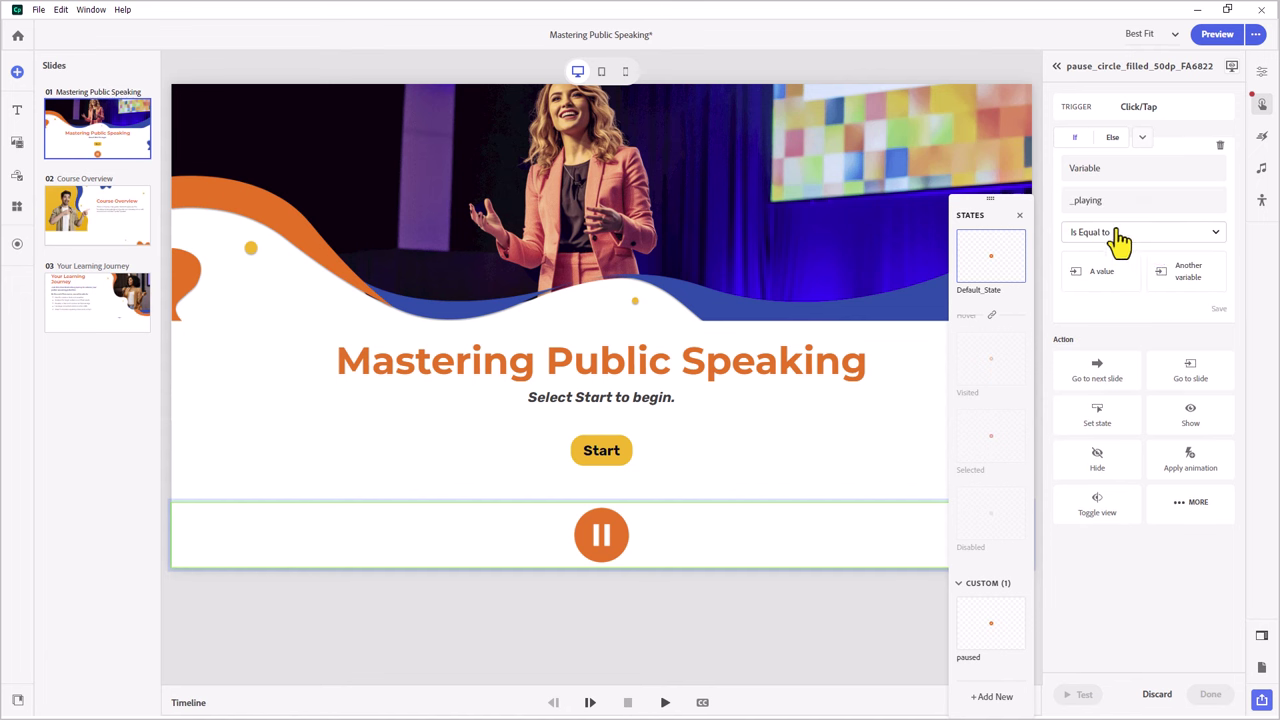
click(1103, 271)
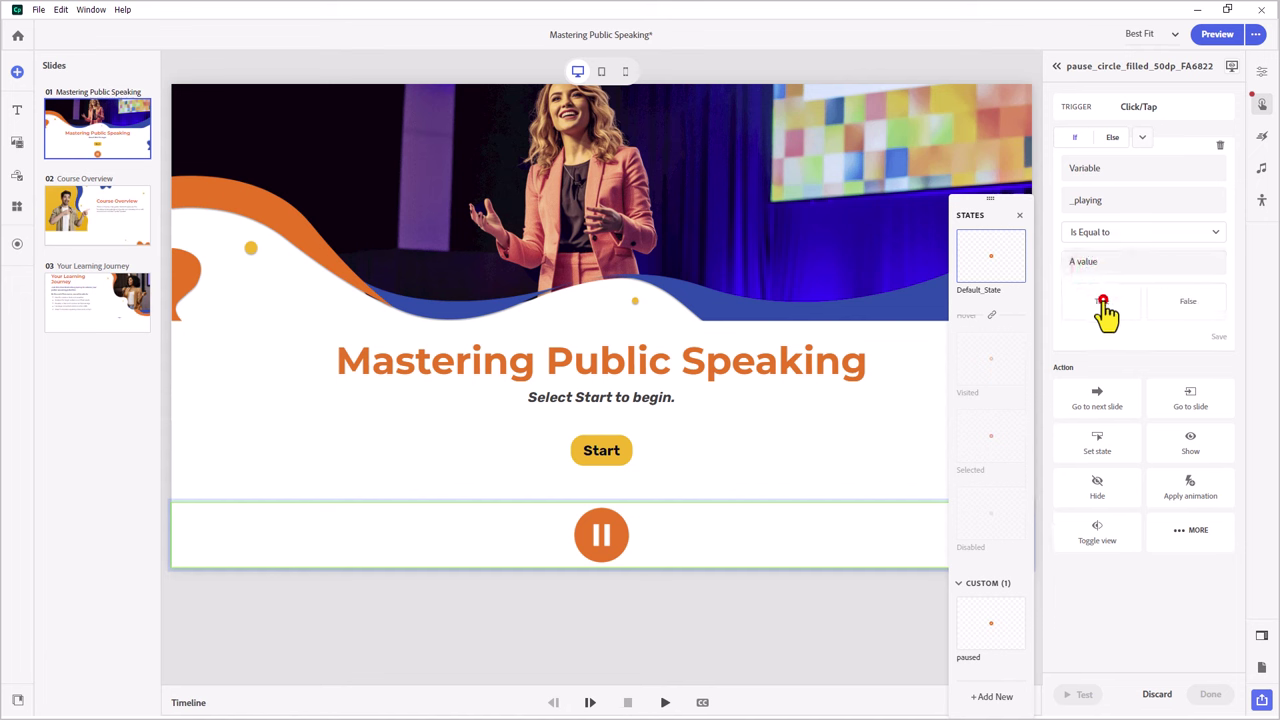
click(1104, 302)
Save the condition and add an action assigning _playing the value False.
click(1216, 340)
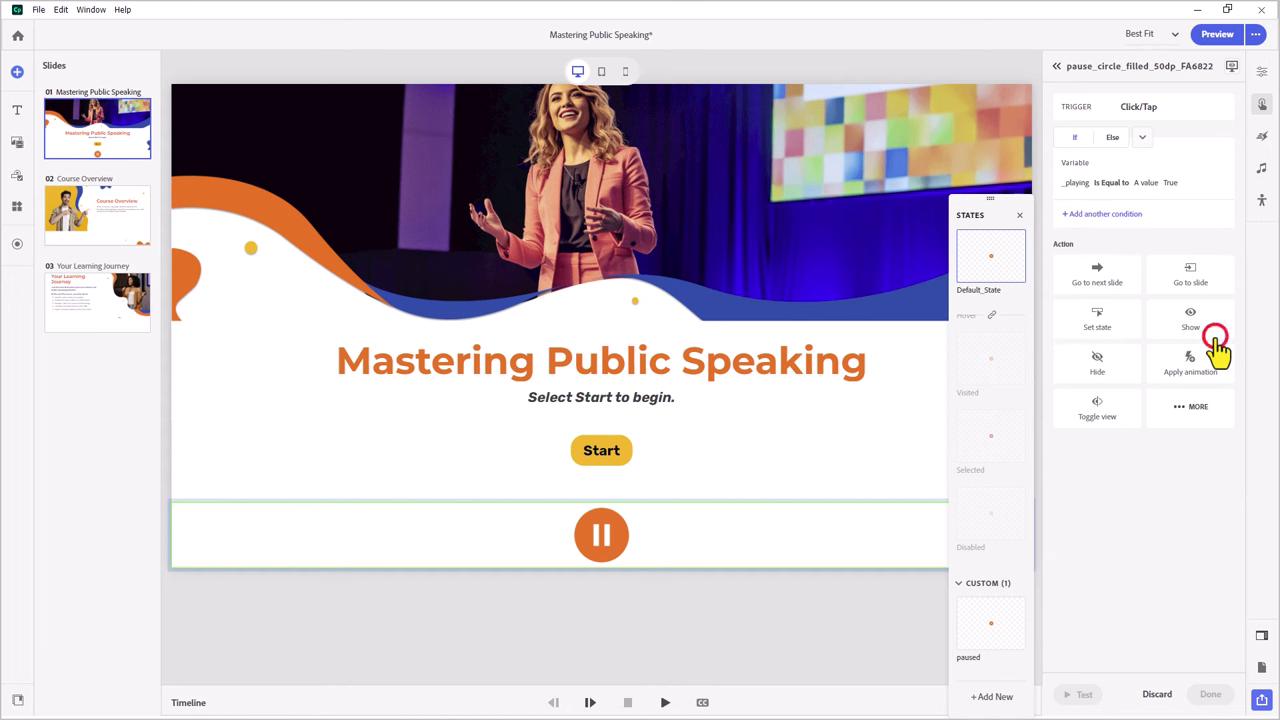
click(1186, 420)
scroll(1186, 534, down, 10)
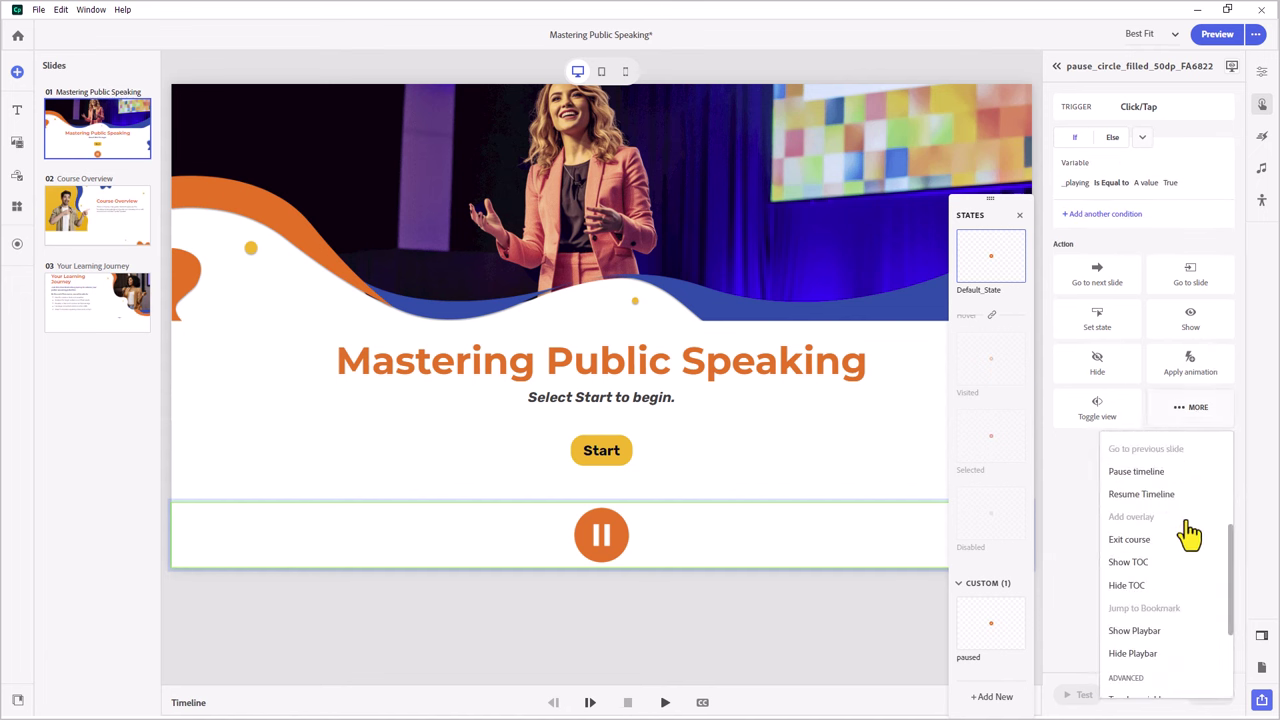
click(1164, 596)
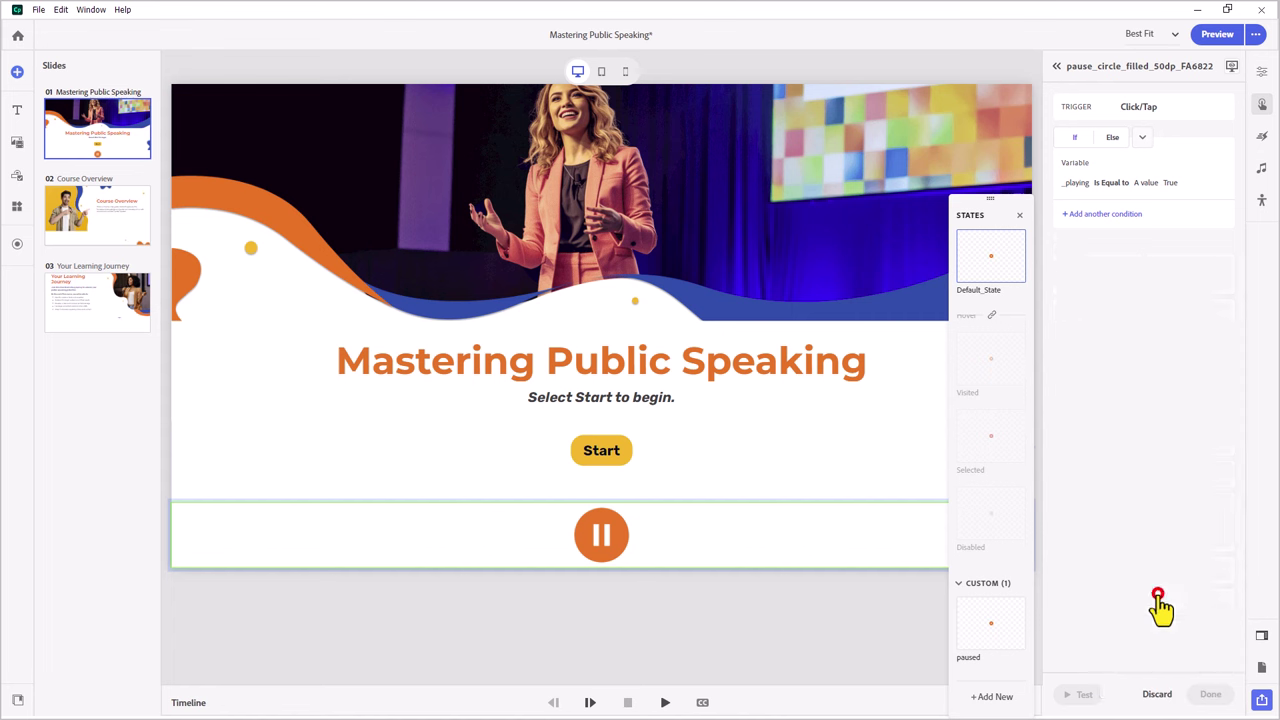
click(1158, 598)
click(1190, 364)
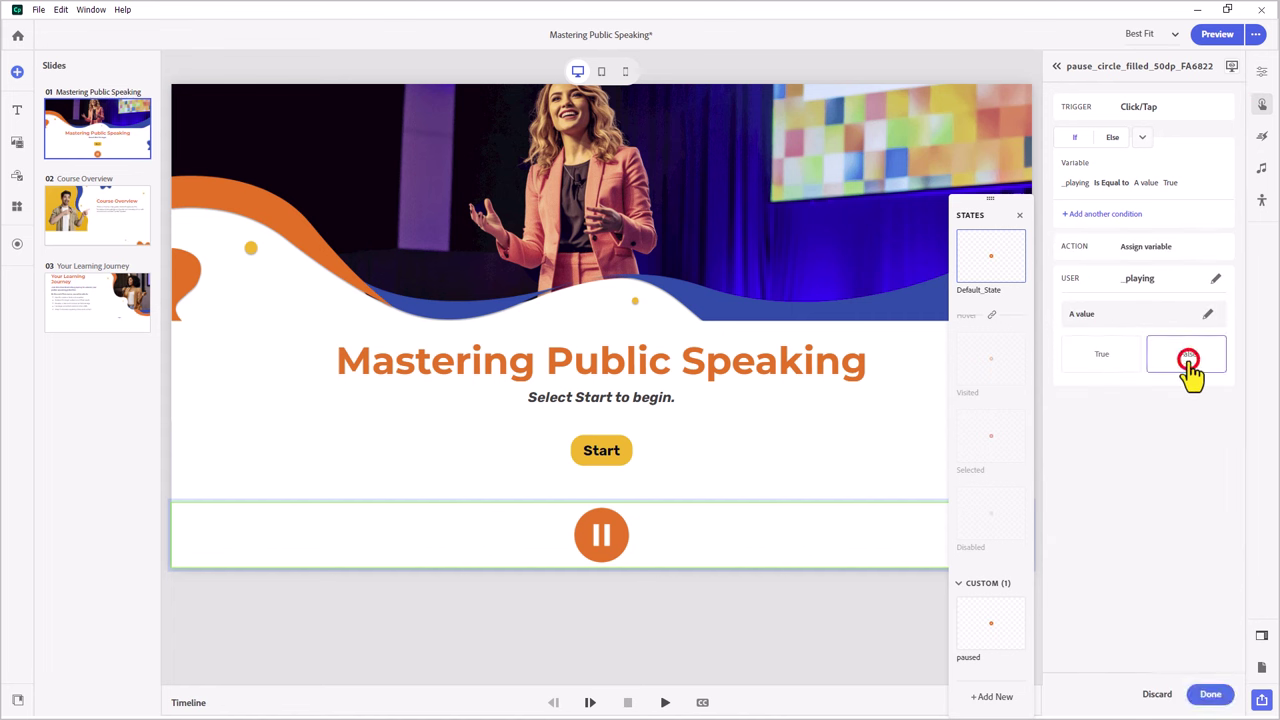
click(1210, 694)
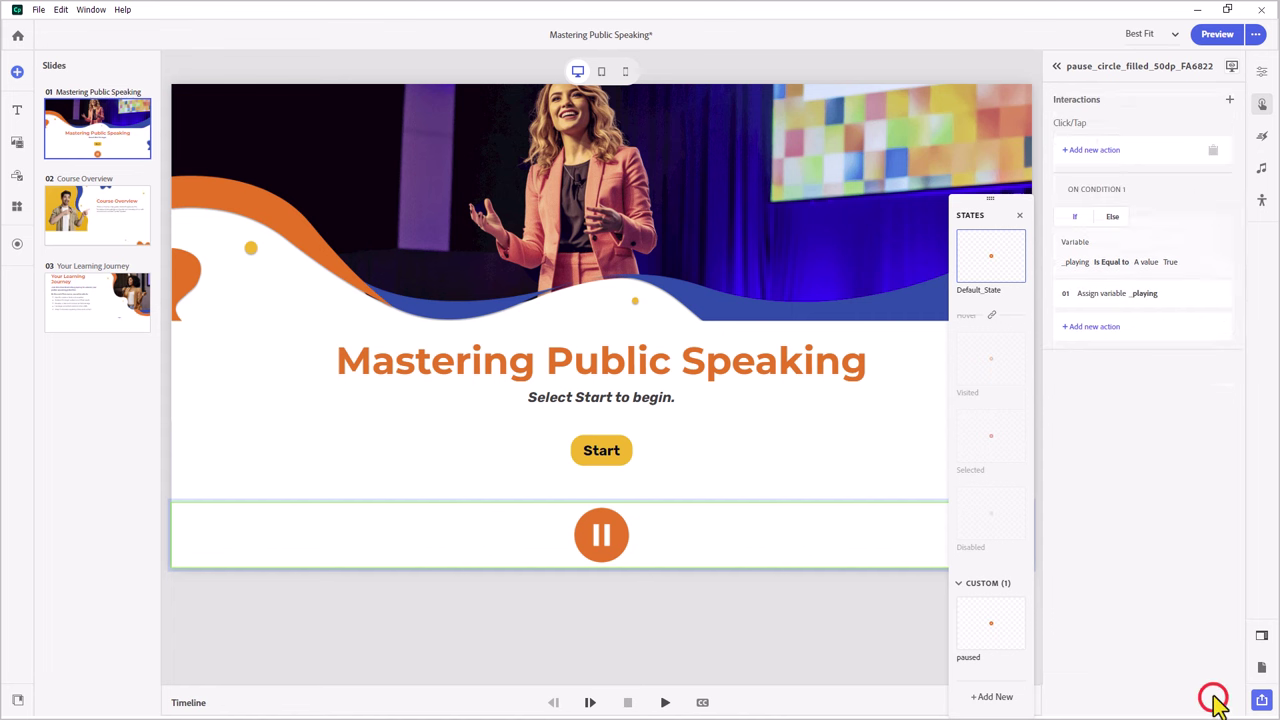
Add a Pause timeline action under the condition.
click(1105, 334)
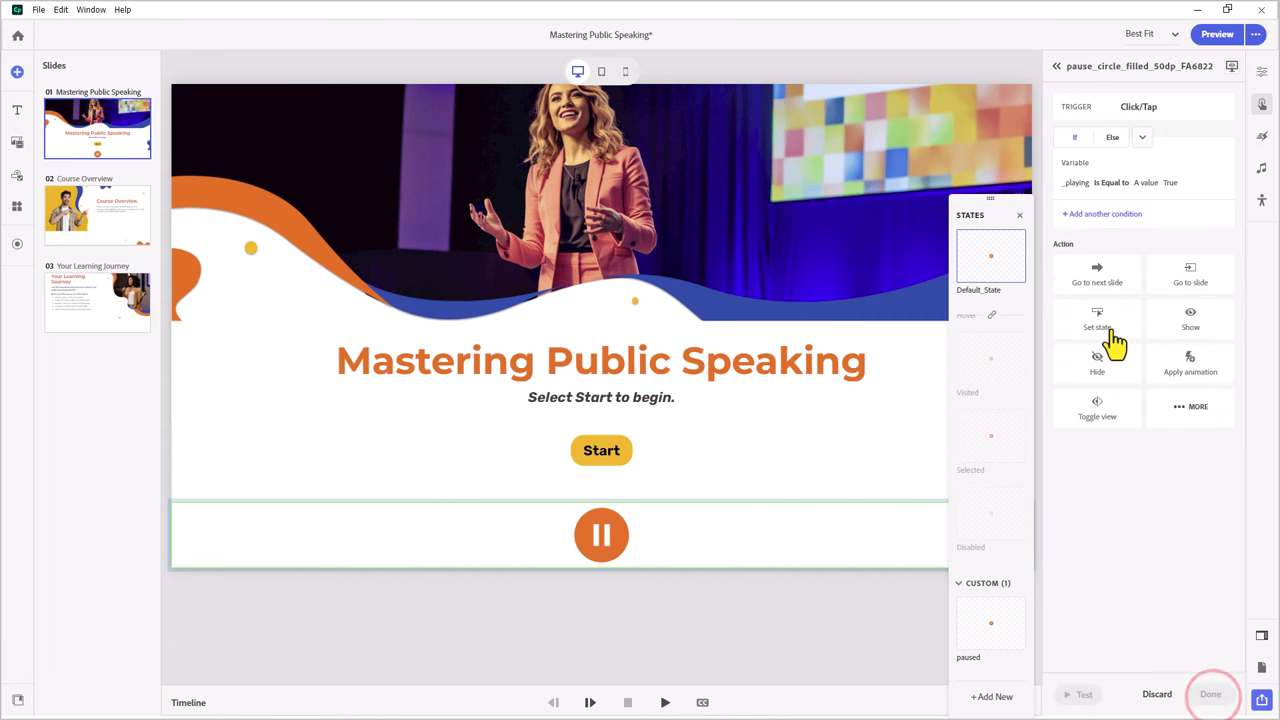
click(1193, 410)
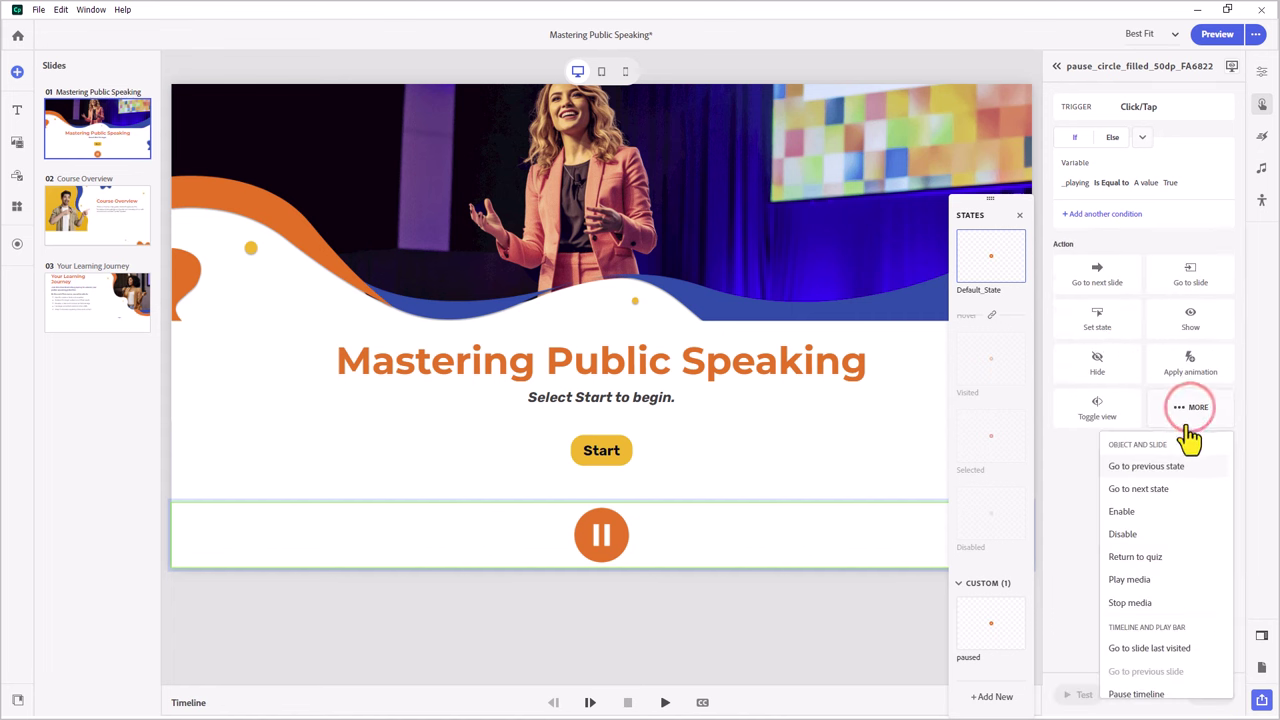
click(1158, 688)
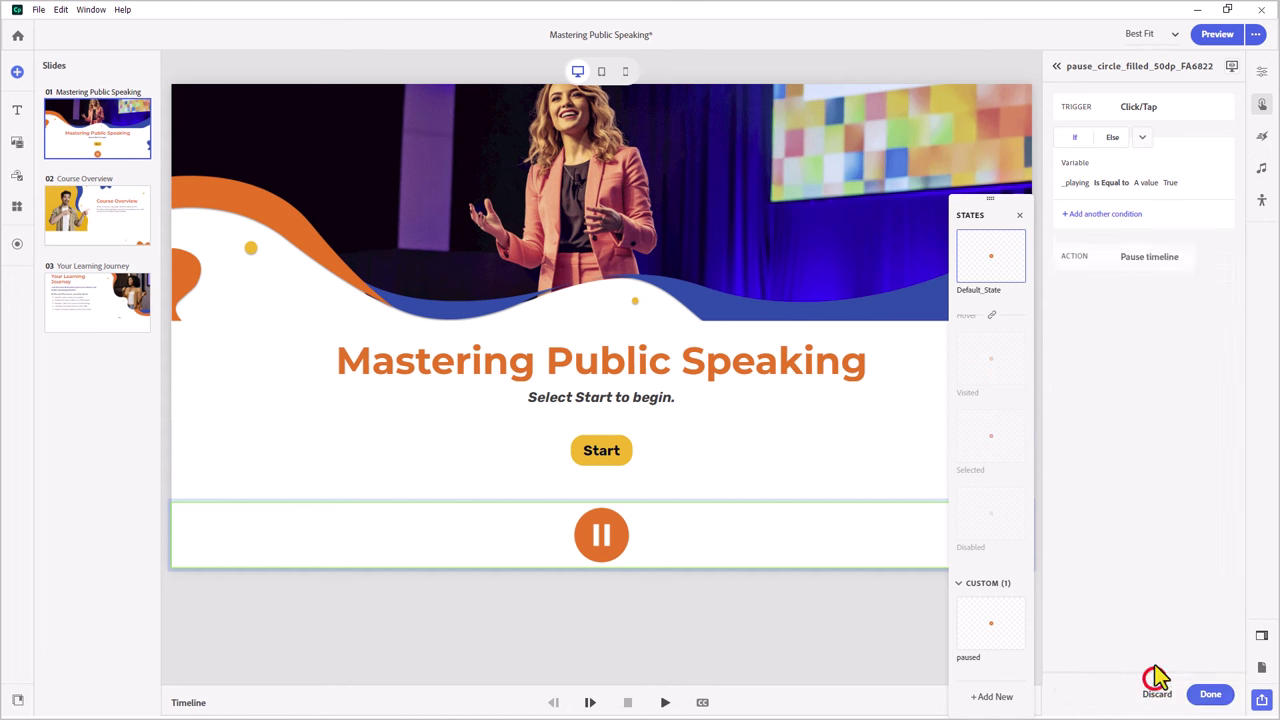
click(1212, 694)
Add a Set state action switching the pause button to its paused state.
click(1108, 360)
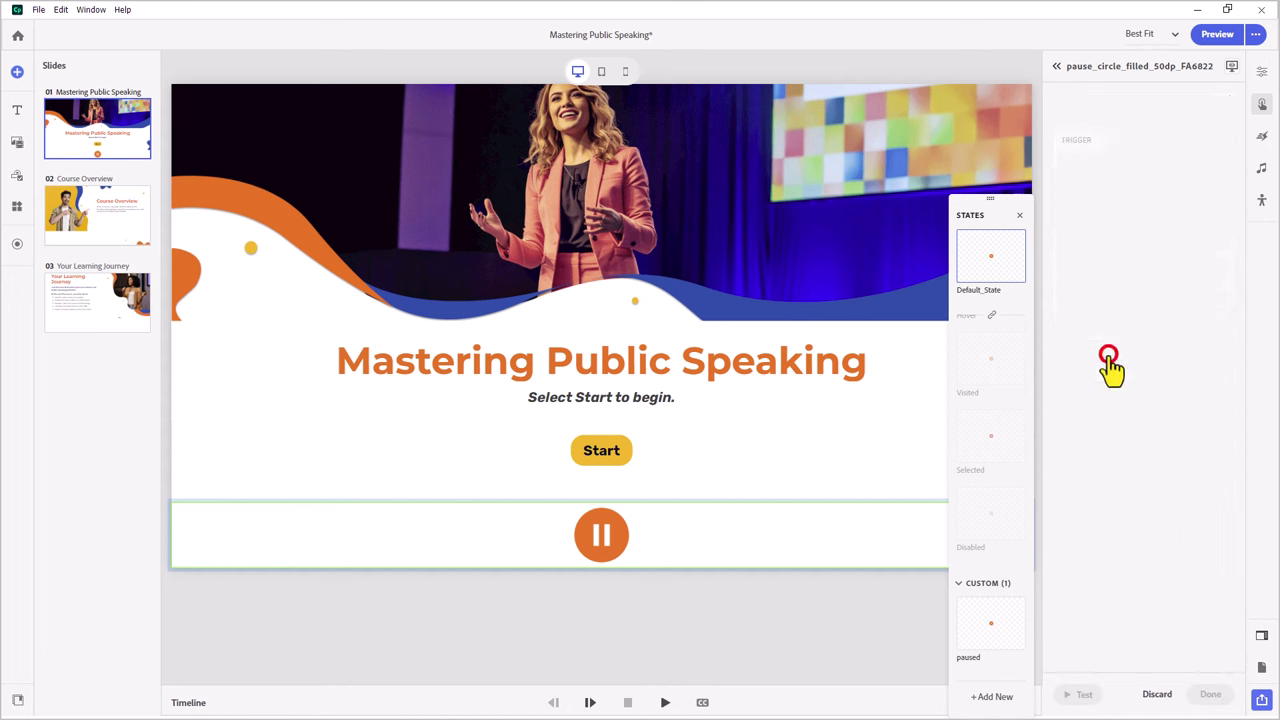
click(1104, 322)
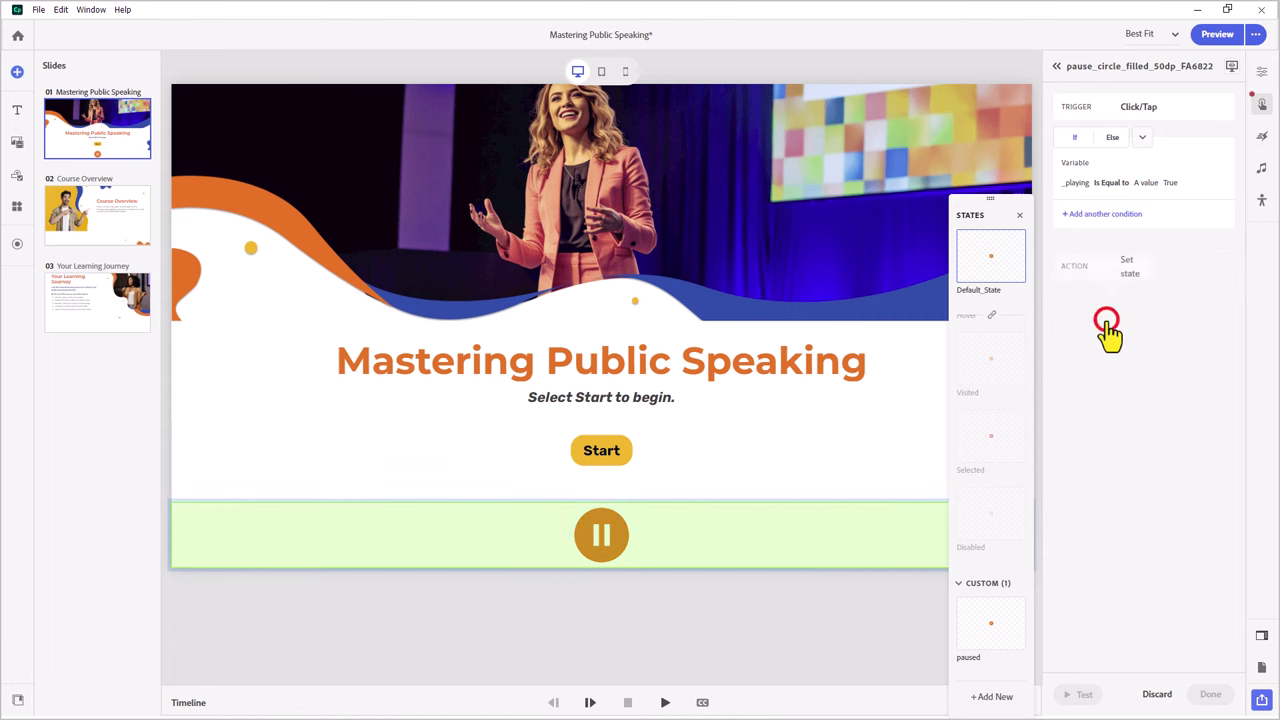
click(1108, 325)
click(1182, 375)
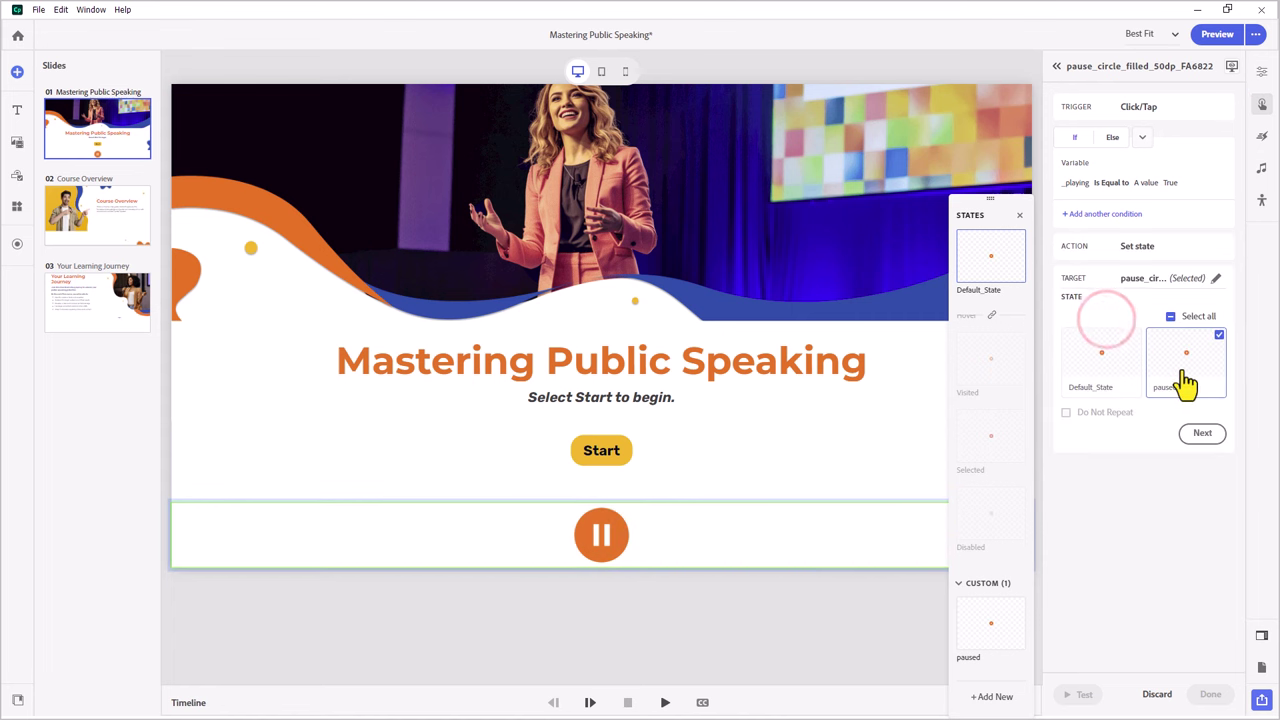
click(1202, 432)
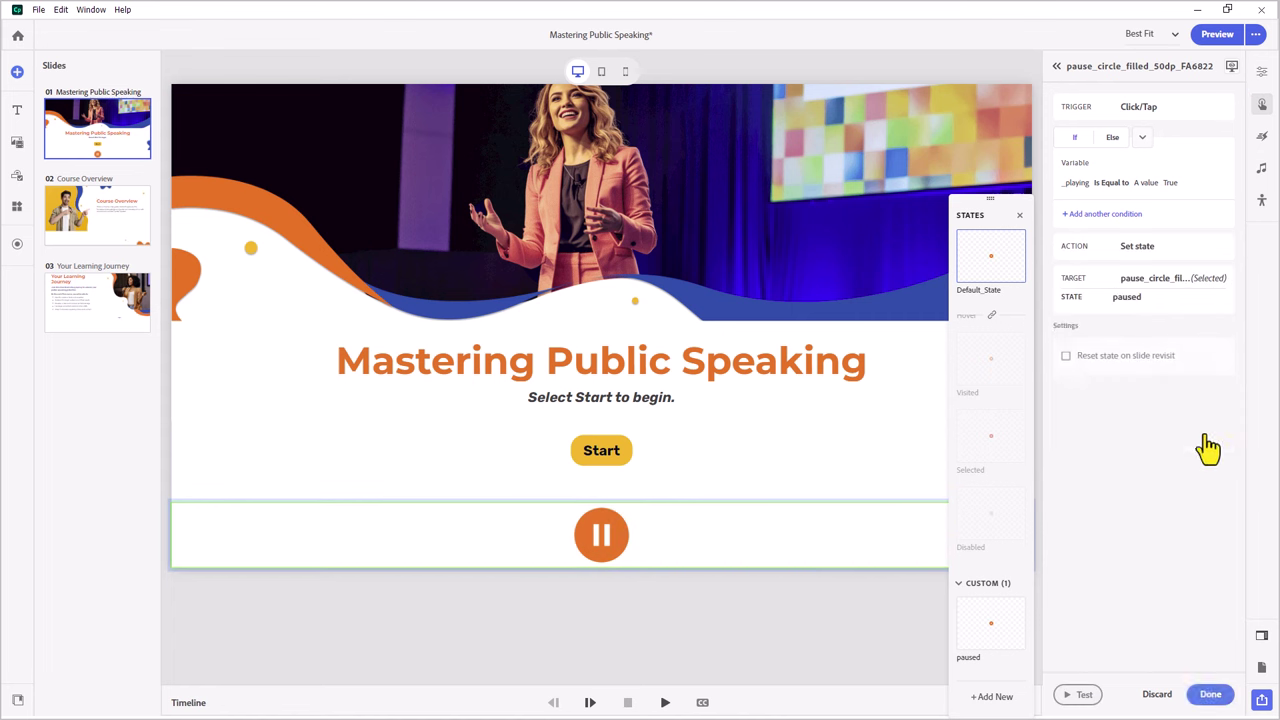
click(1207, 694)
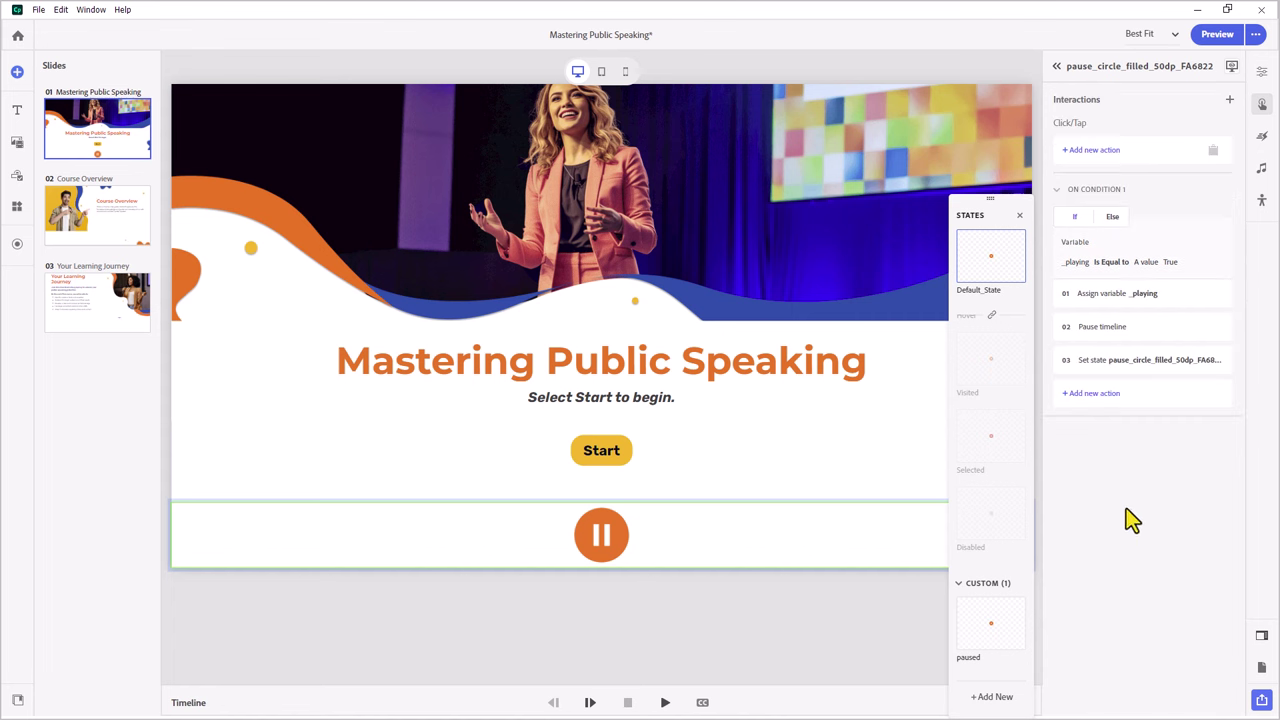
Select actions 01–03 under the _playing-is-True condition and merge them into one group.
click(1172, 295)
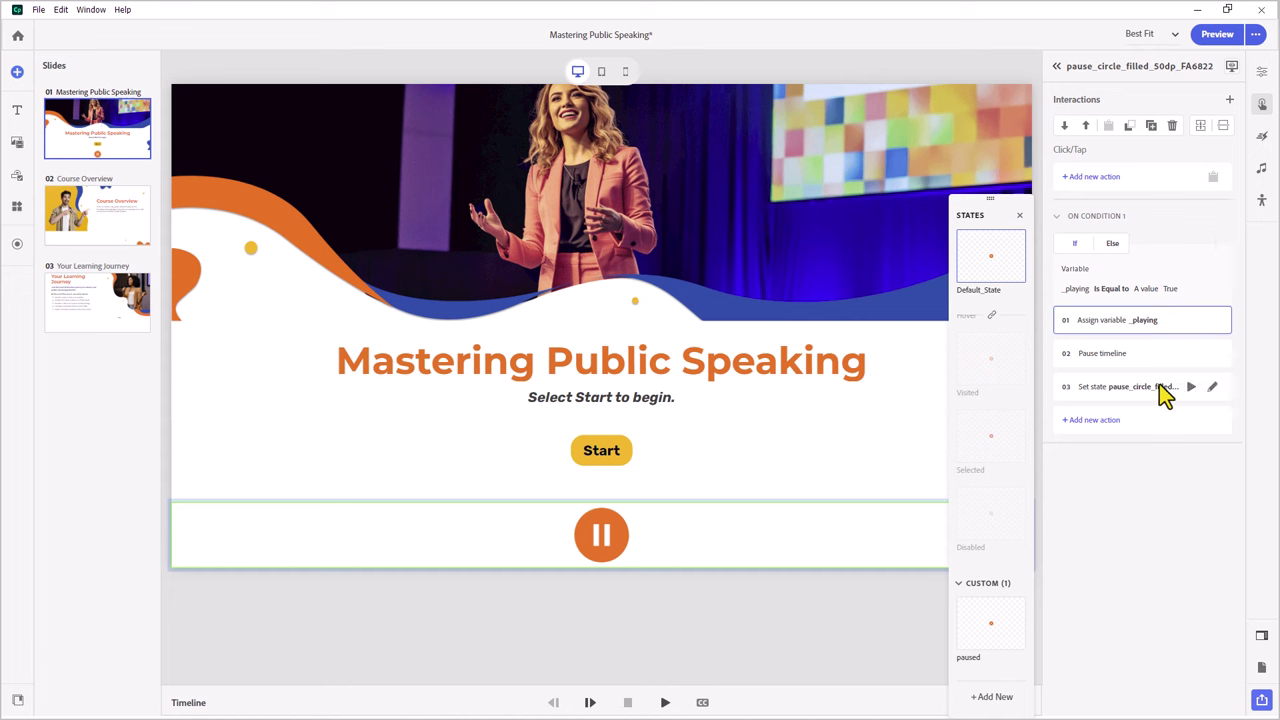
shift+click(1155, 397)
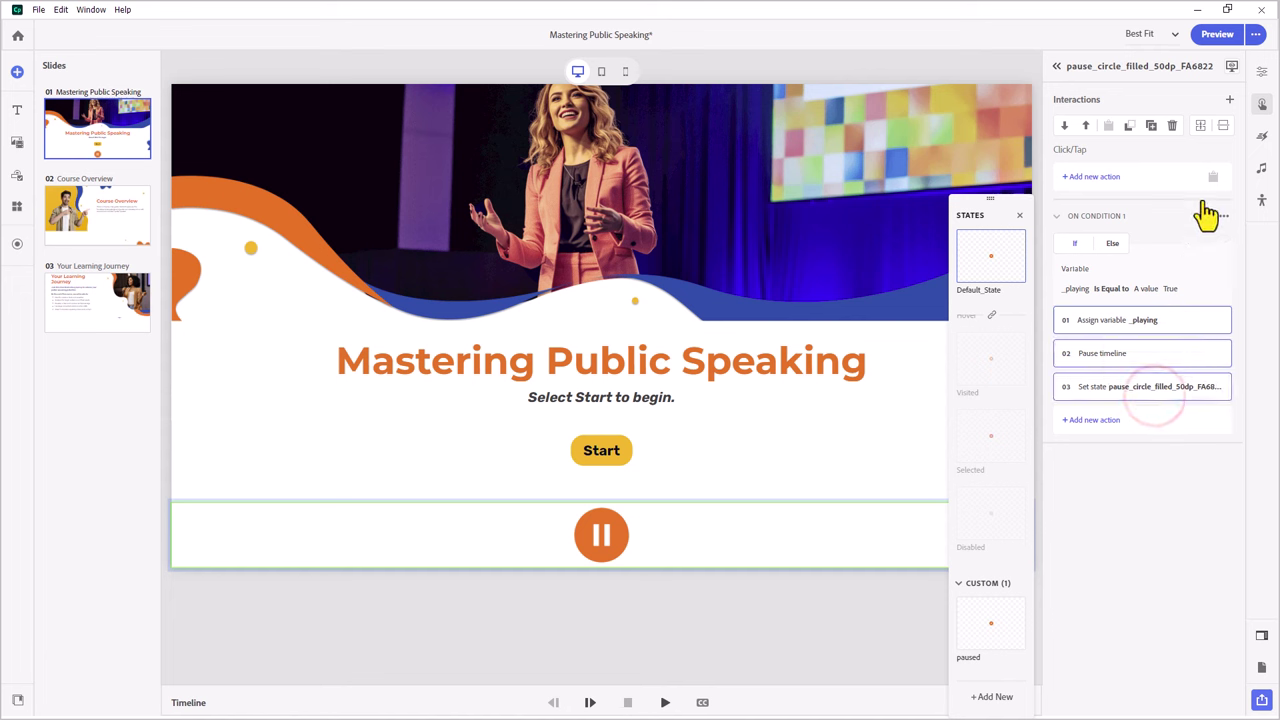
click(1200, 131)
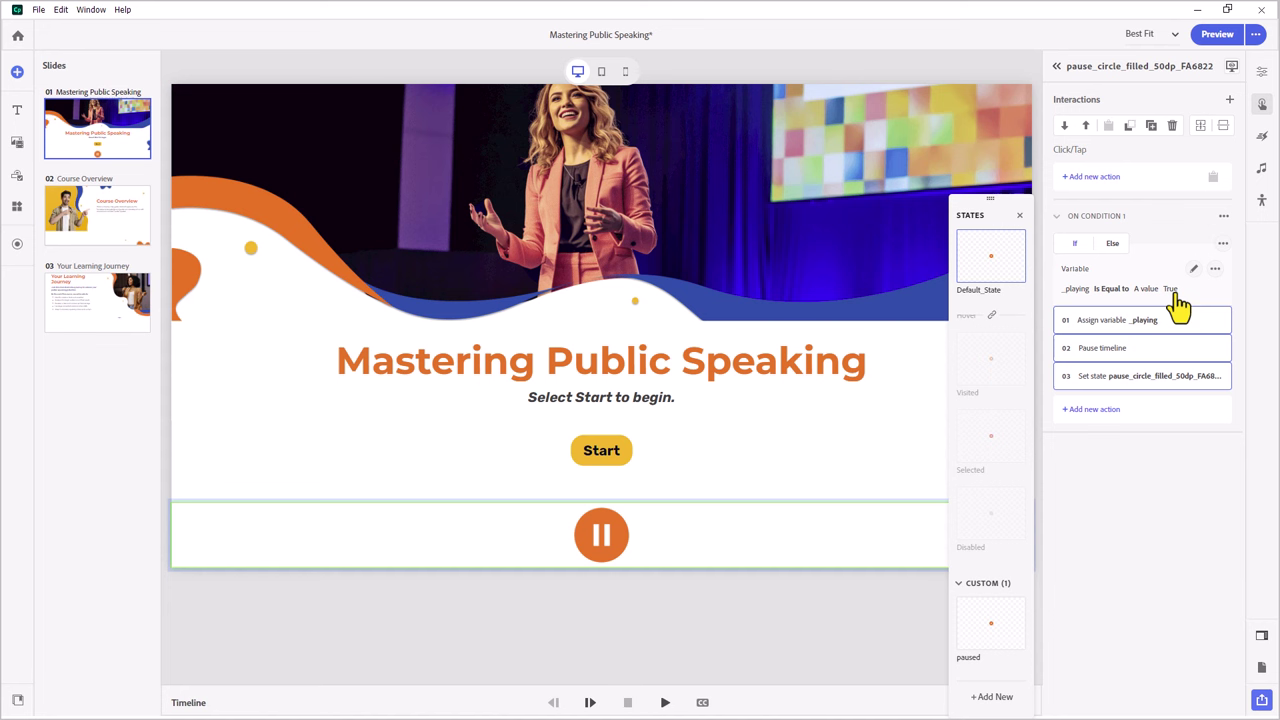
In the Else branch, add an Assign variable action setting _playing to True.
click(1113, 245)
click(1097, 280)
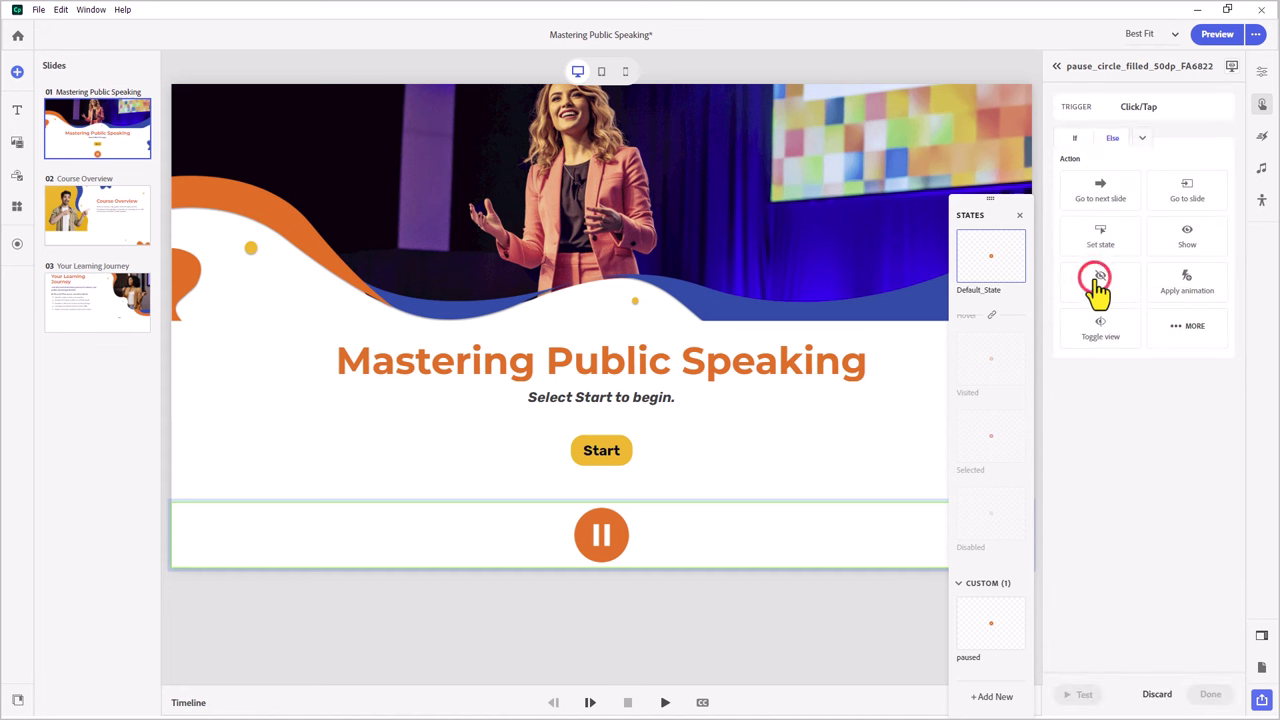
click(1186, 326)
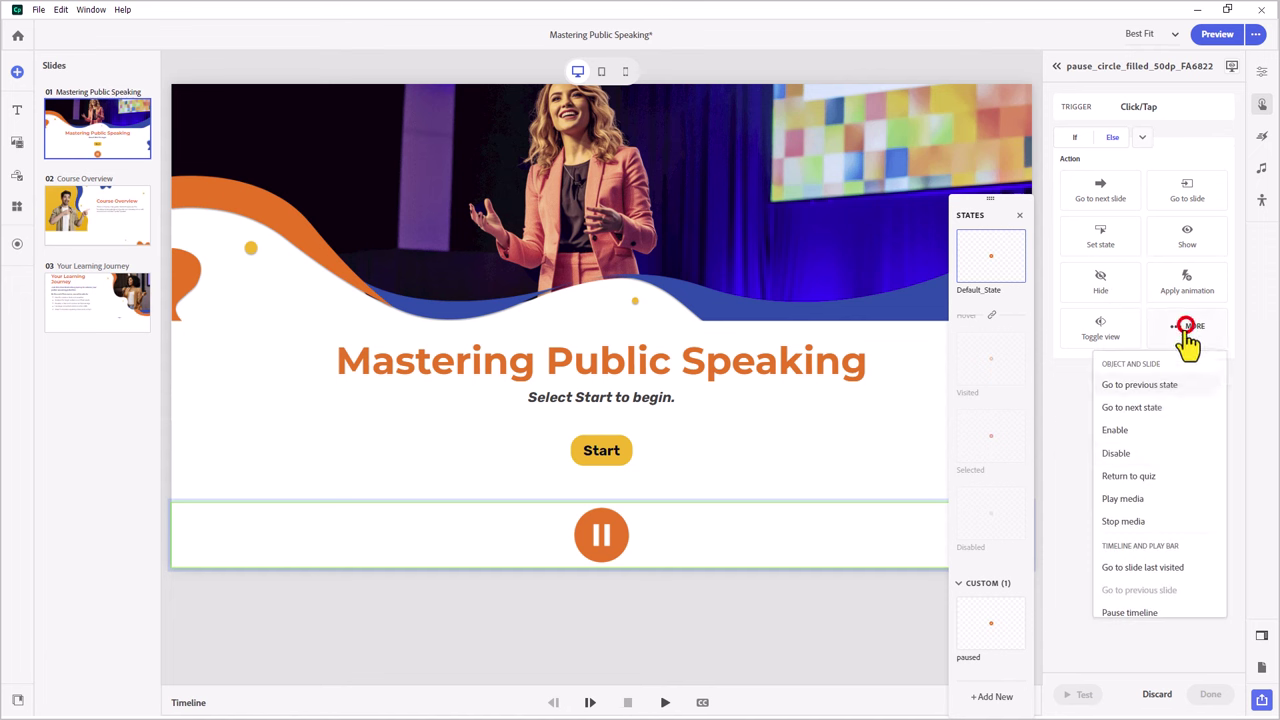
scroll(1186, 543, down, 5)
click(1180, 505)
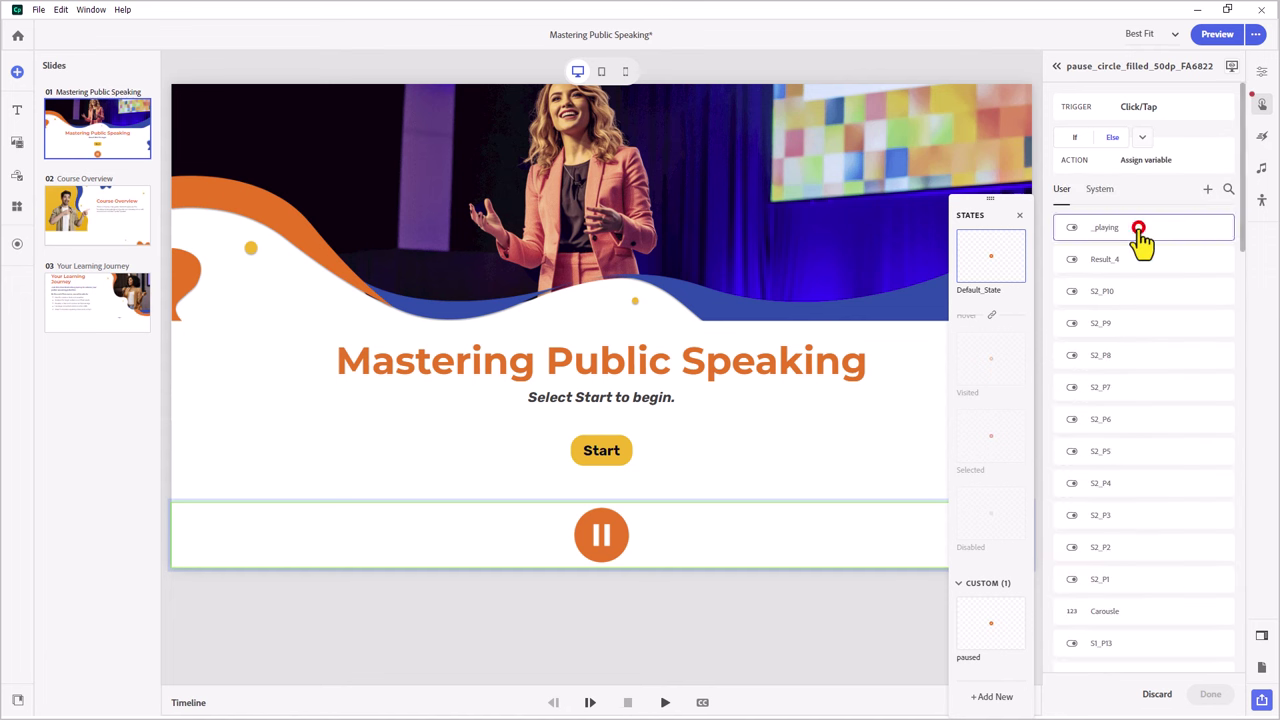
click(1138, 229)
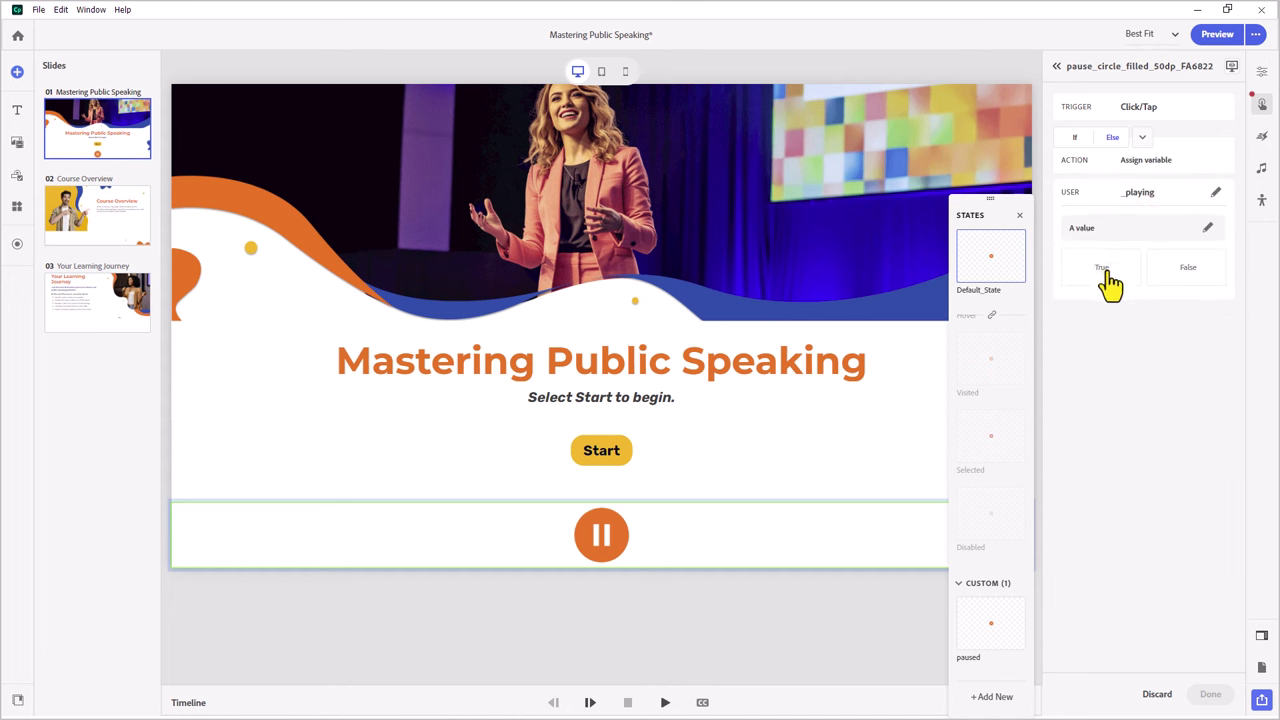
click(1104, 270)
click(1211, 694)
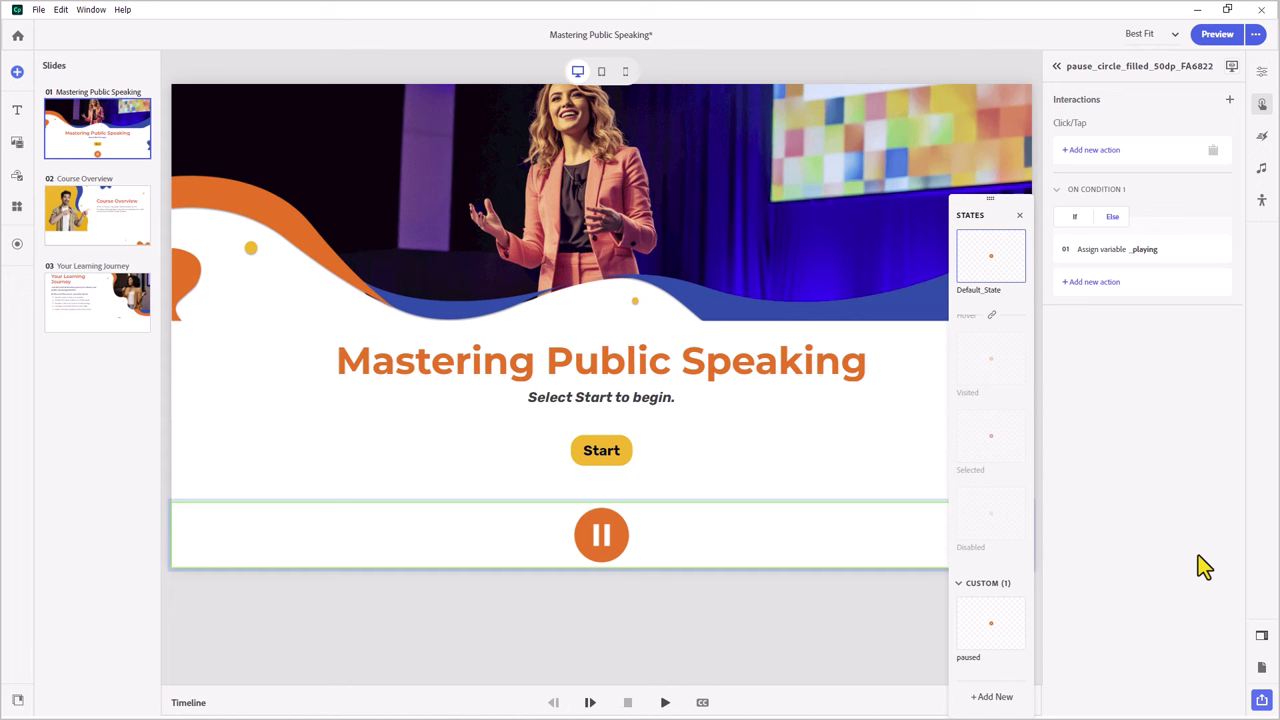
Add a Resume Timeline action to the Else branch.
click(1105, 282)
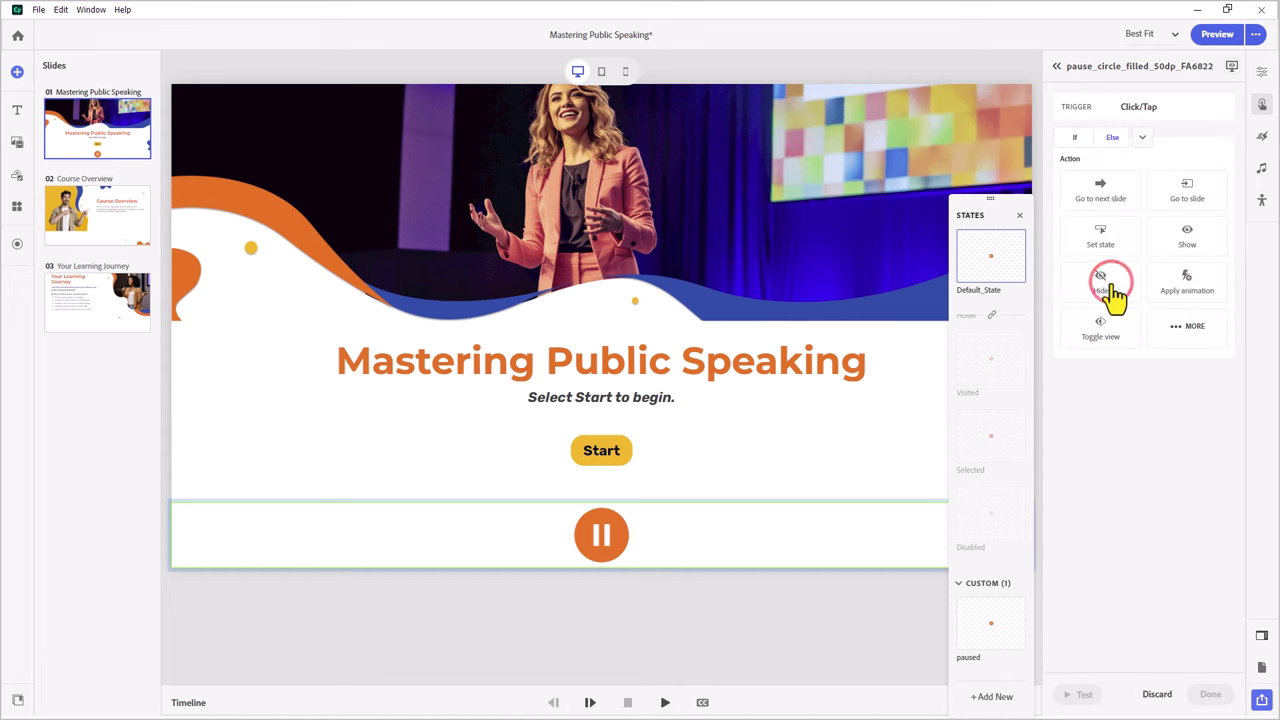
click(1179, 333)
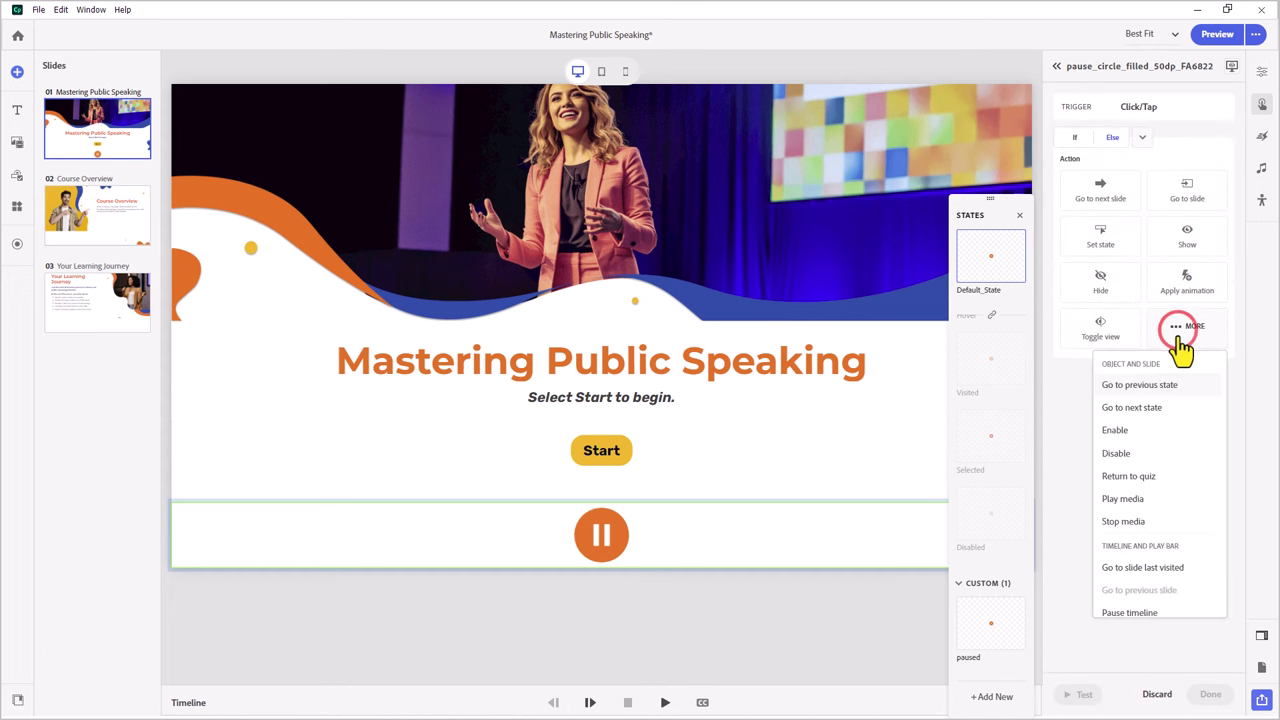
scroll(1157, 460, down, 2)
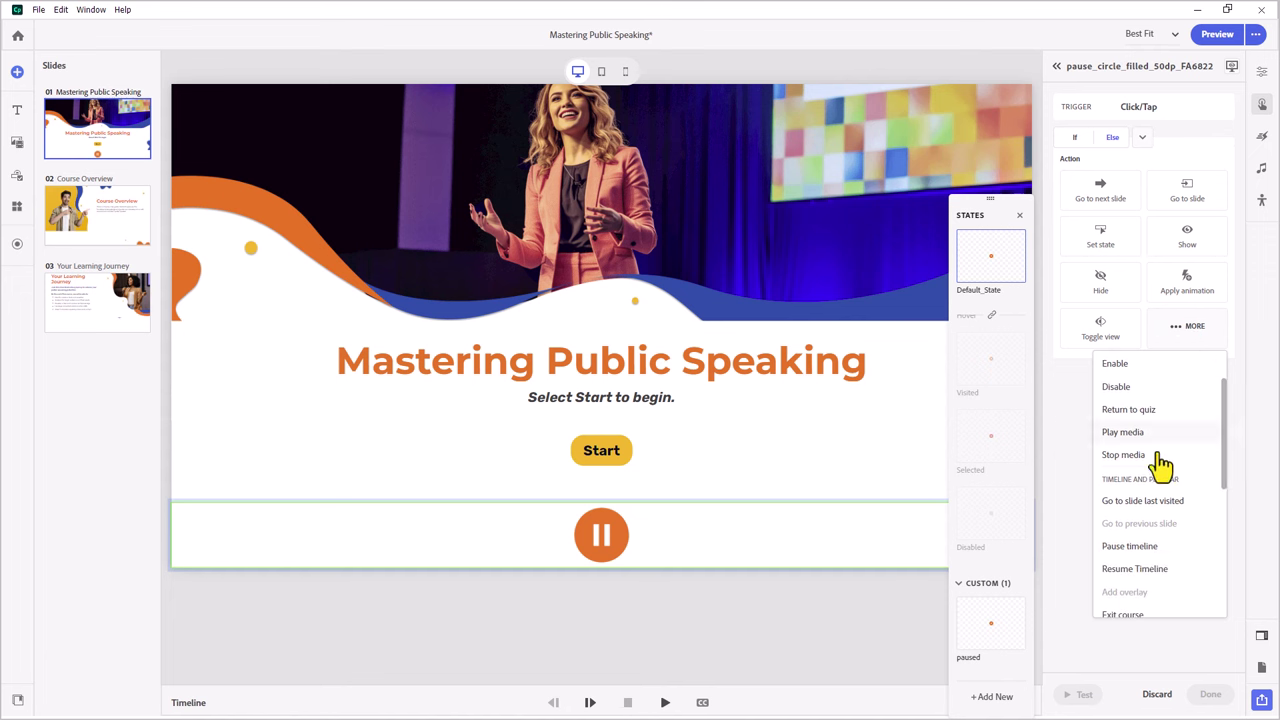
click(1143, 578)
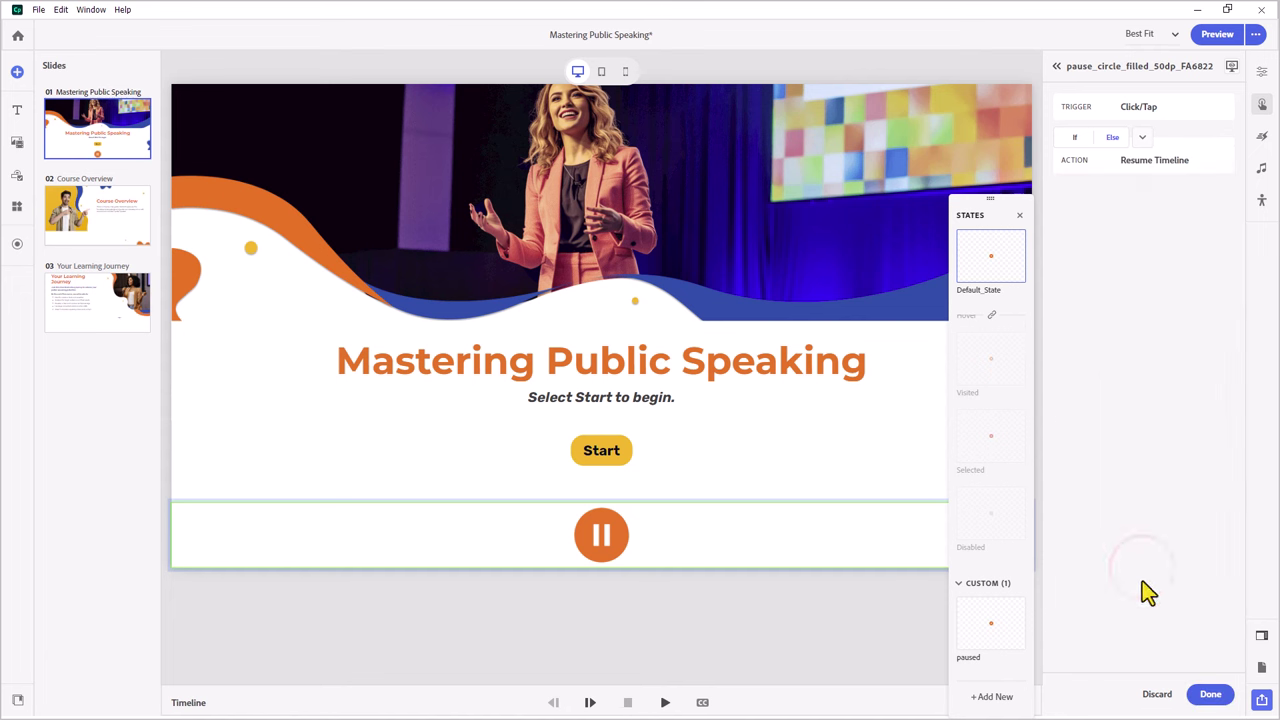
click(1222, 695)
Add a Set state action returning the pause button to Default_State.
click(1097, 331)
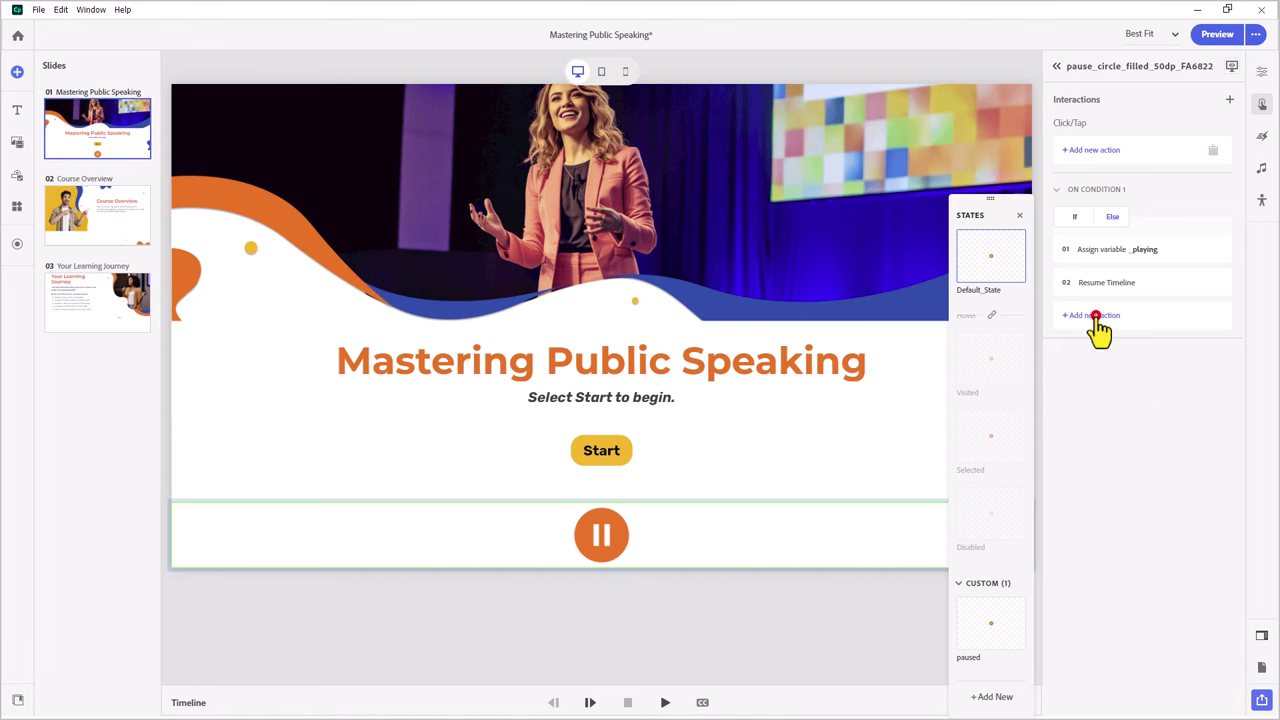
click(1104, 242)
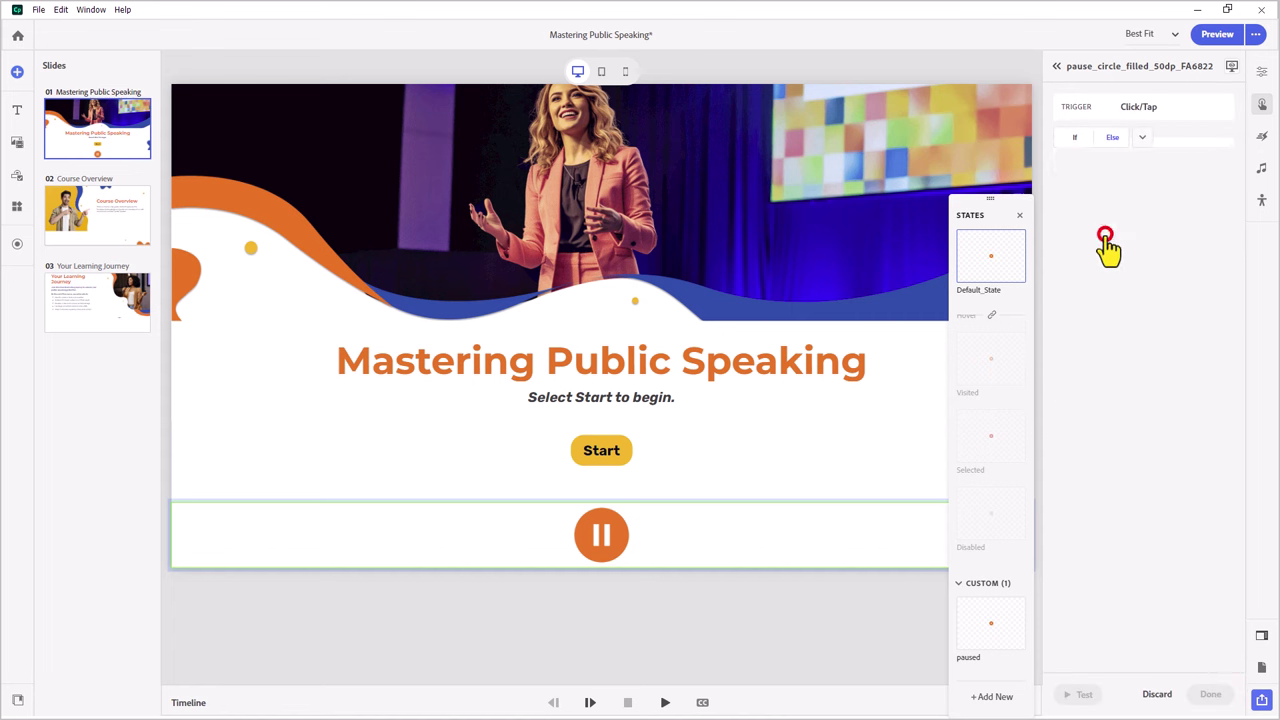
click(1104, 248)
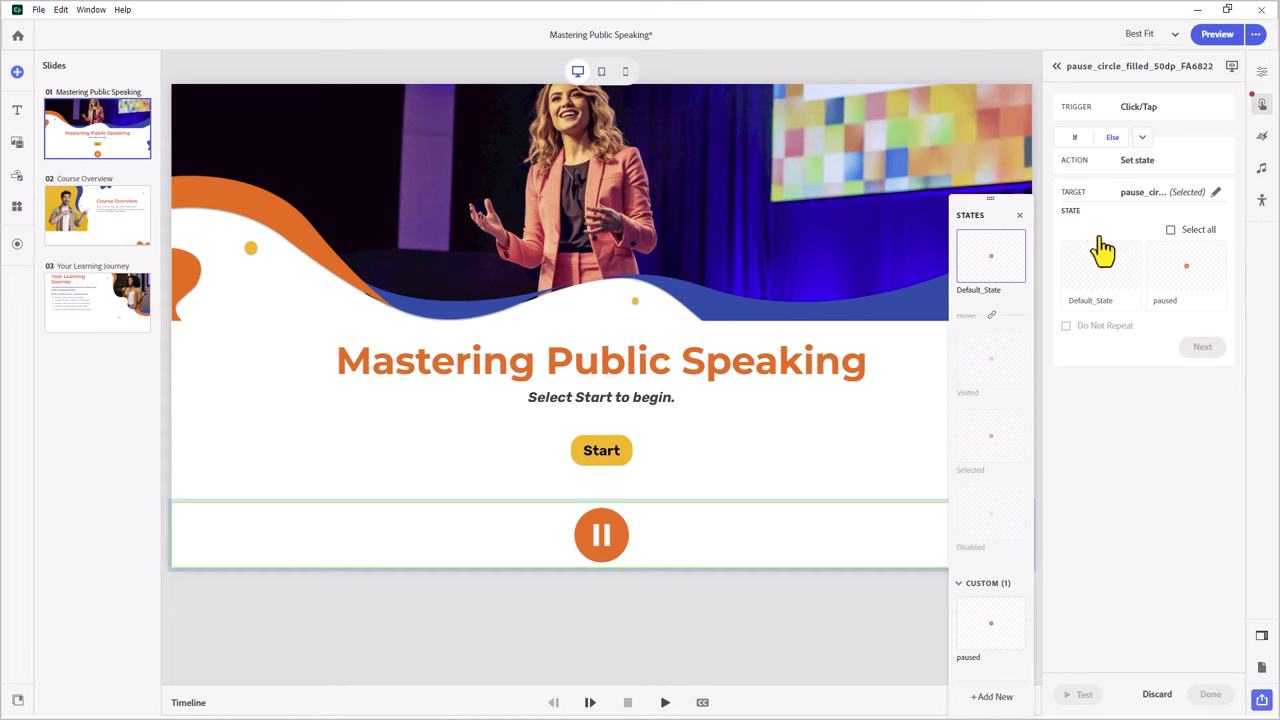
click(1098, 305)
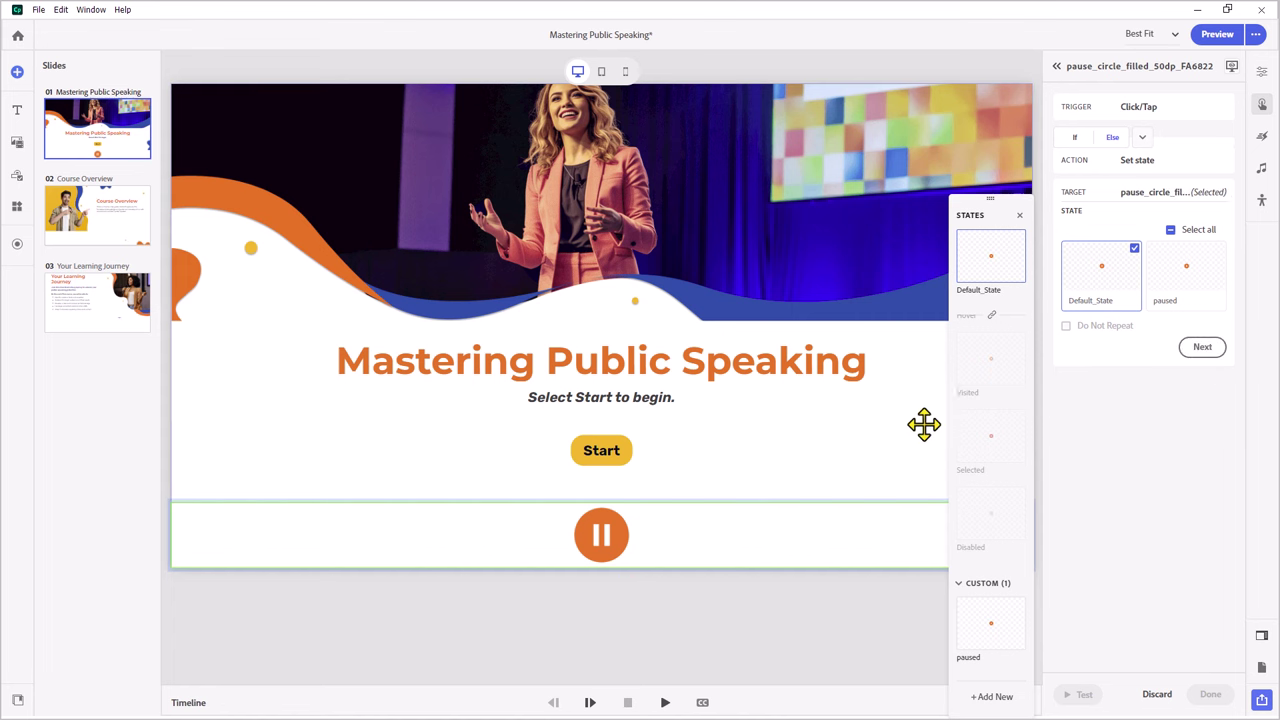
click(1205, 348)
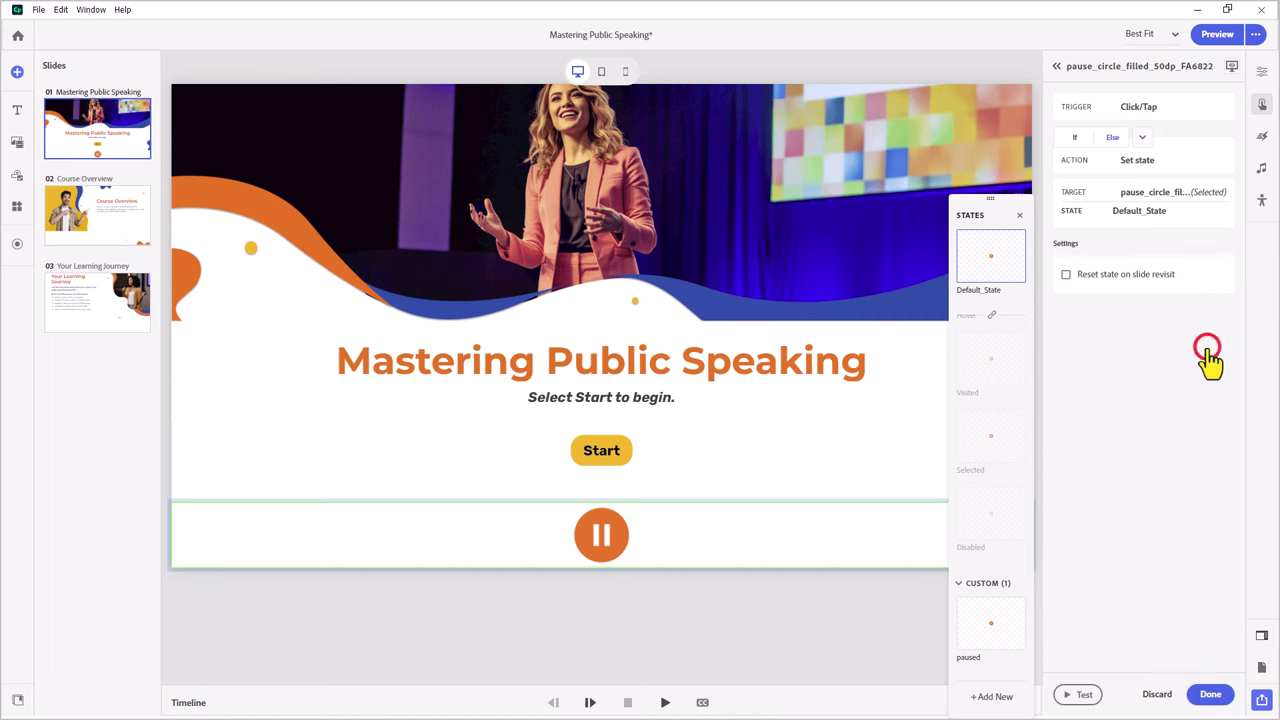
click(1210, 694)
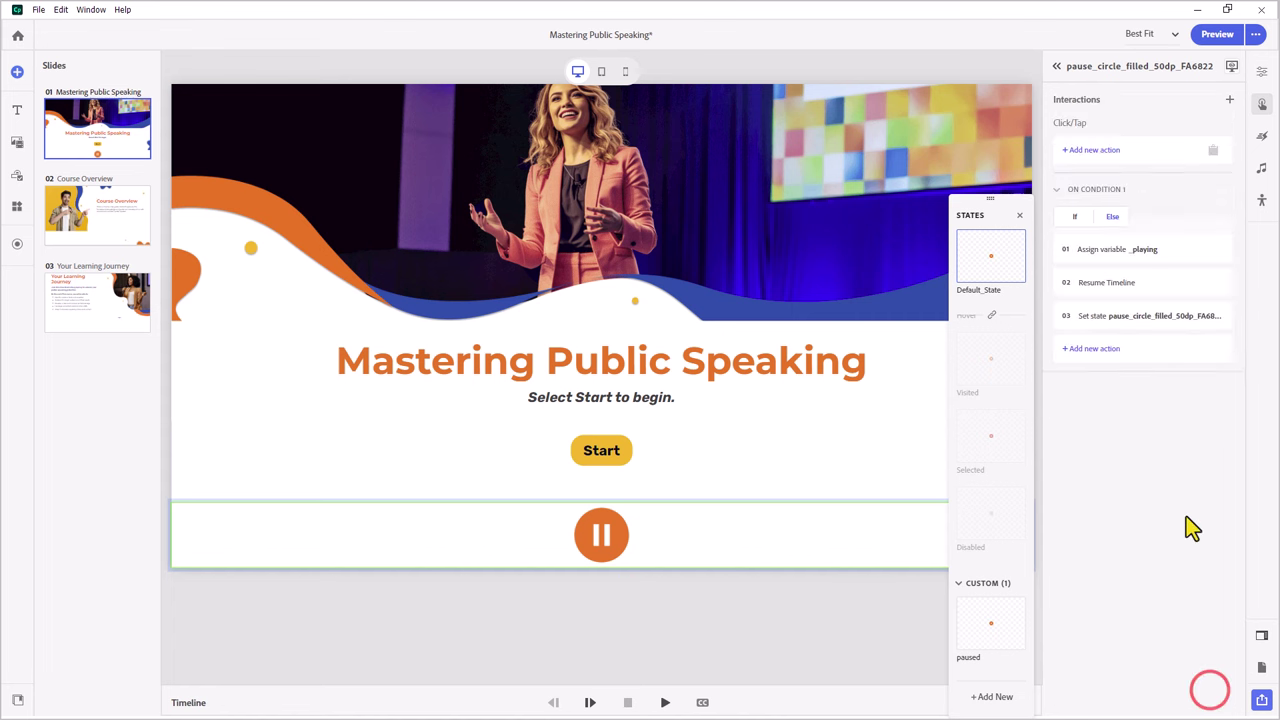
Select all three Else-branch actions, compact them, and review both branches.
click(1167, 251)
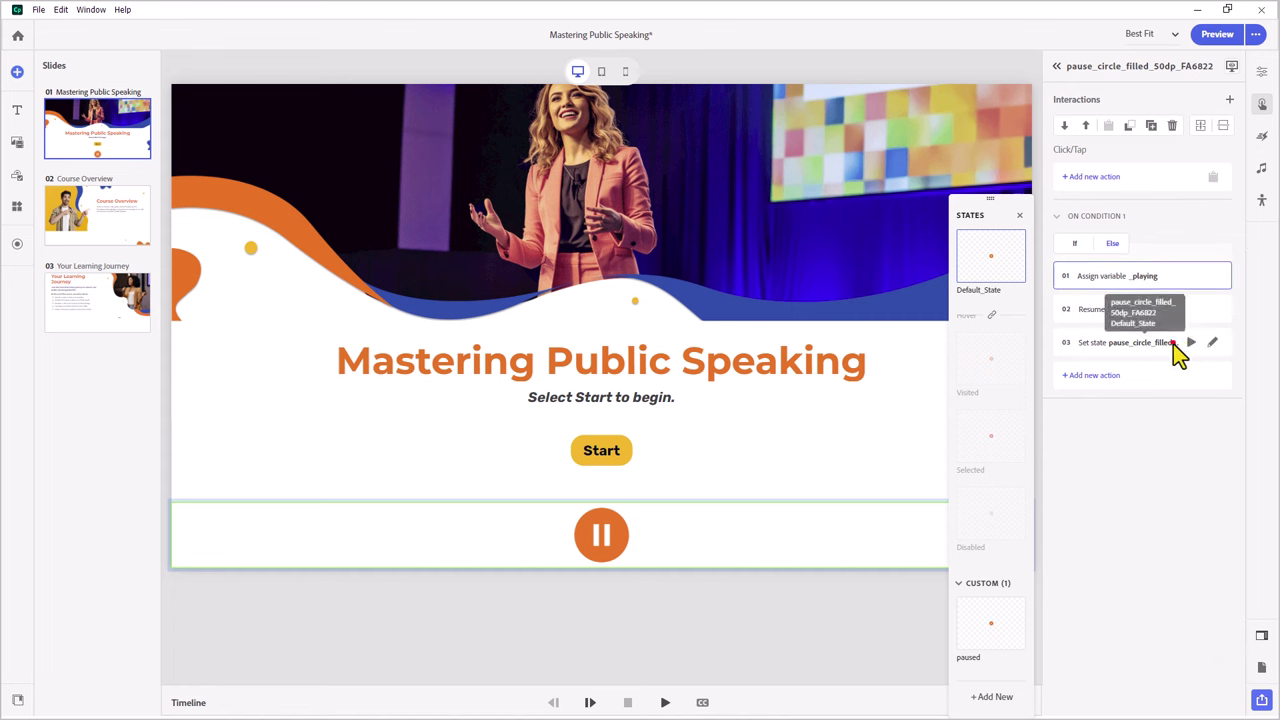
shift+click(1178, 348)
click(1200, 127)
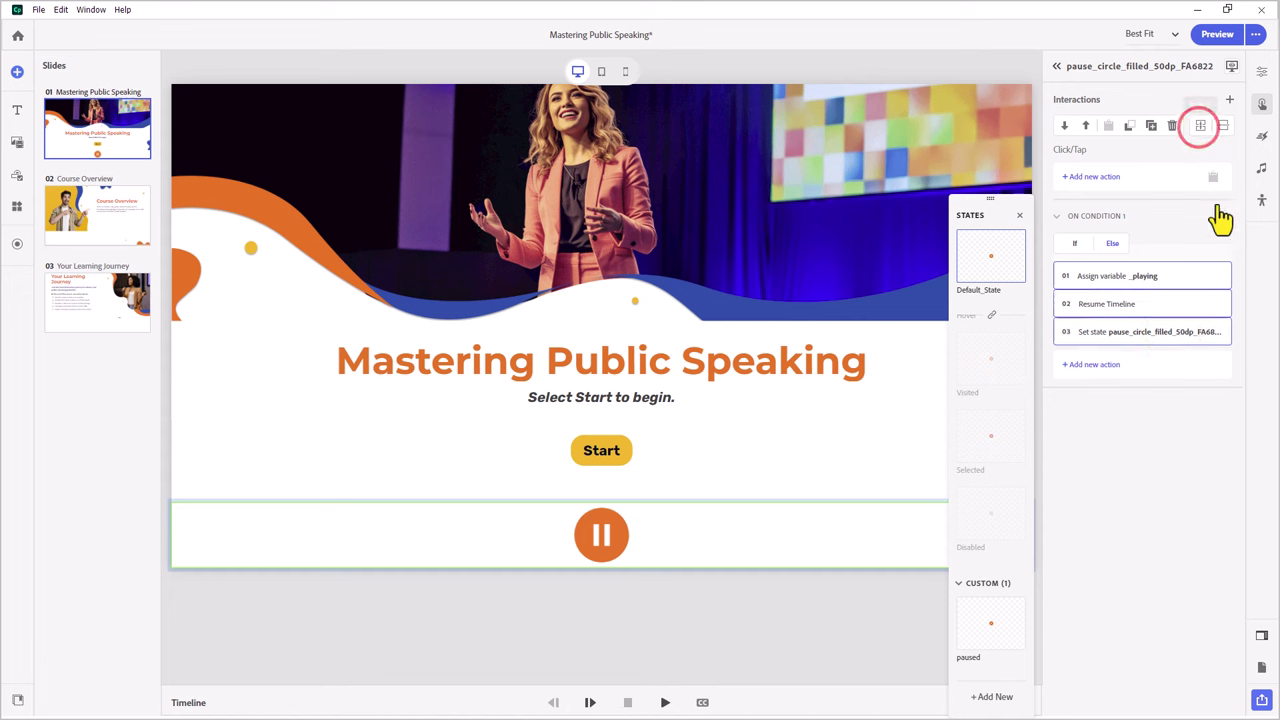
click(1072, 245)
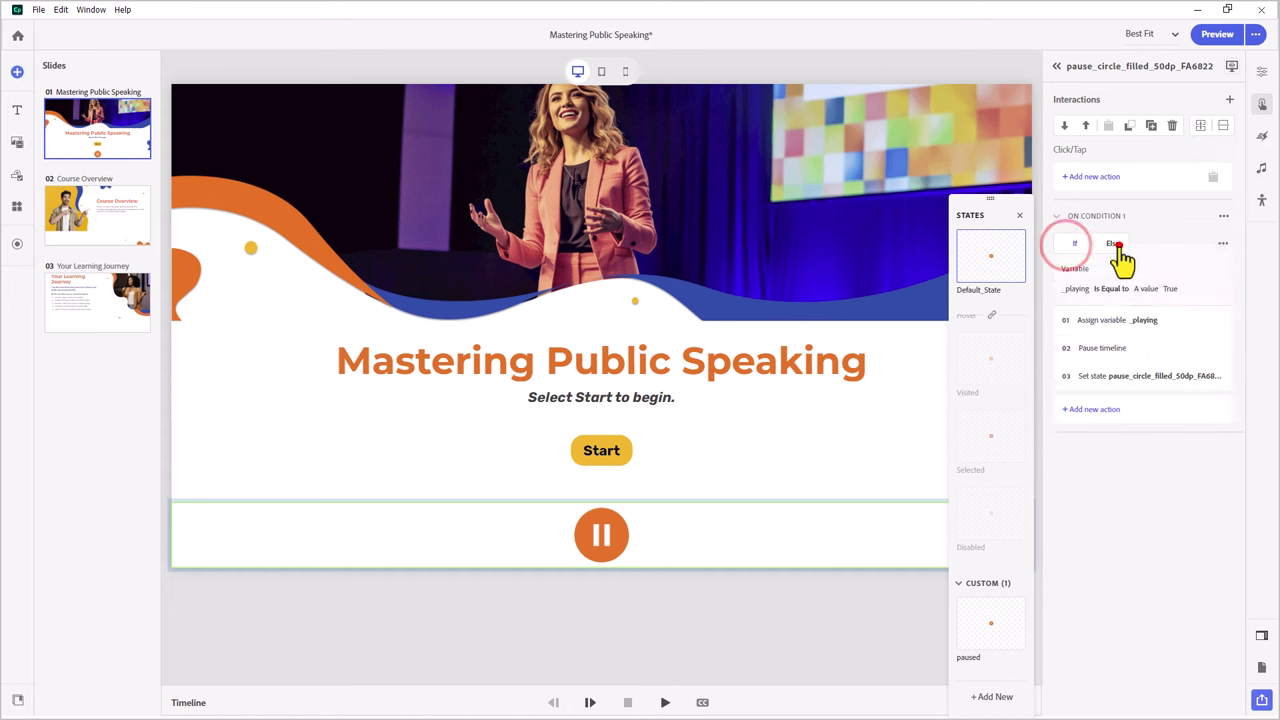
click(1116, 244)
click(1122, 477)
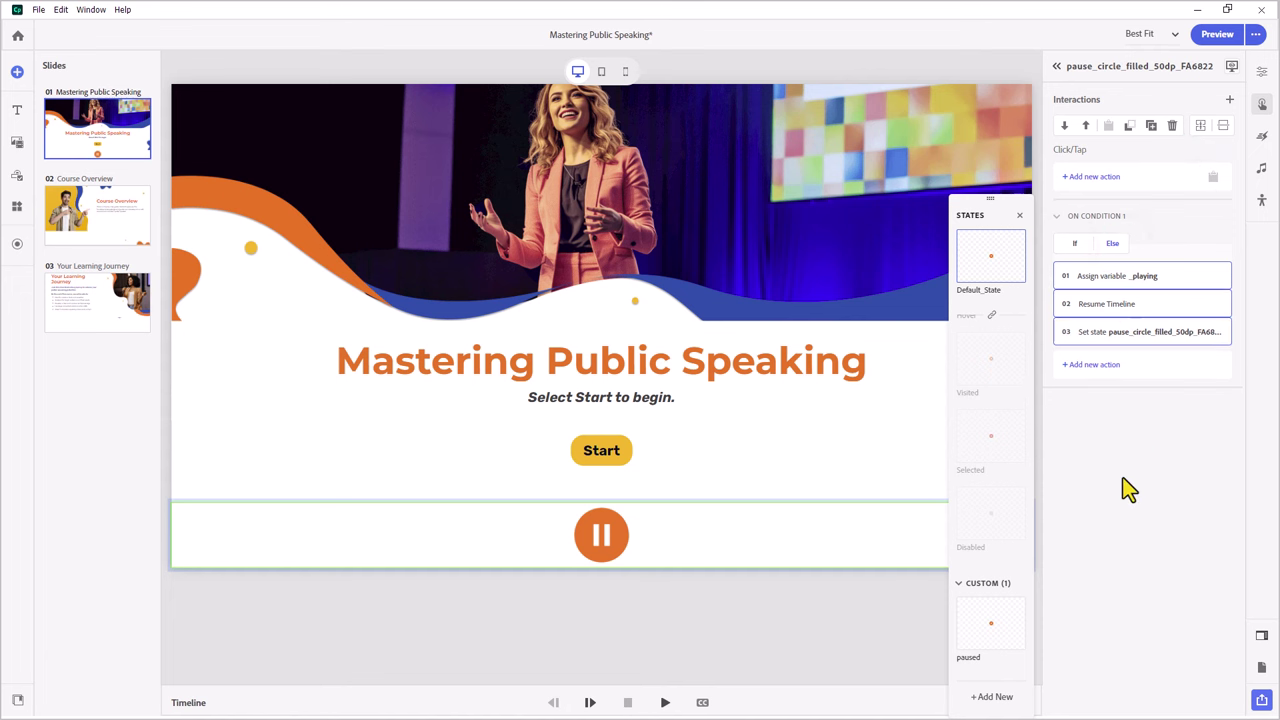
Deselect the pause button, start a new slide interaction, and open the title slide's timeline.
click(829, 486)
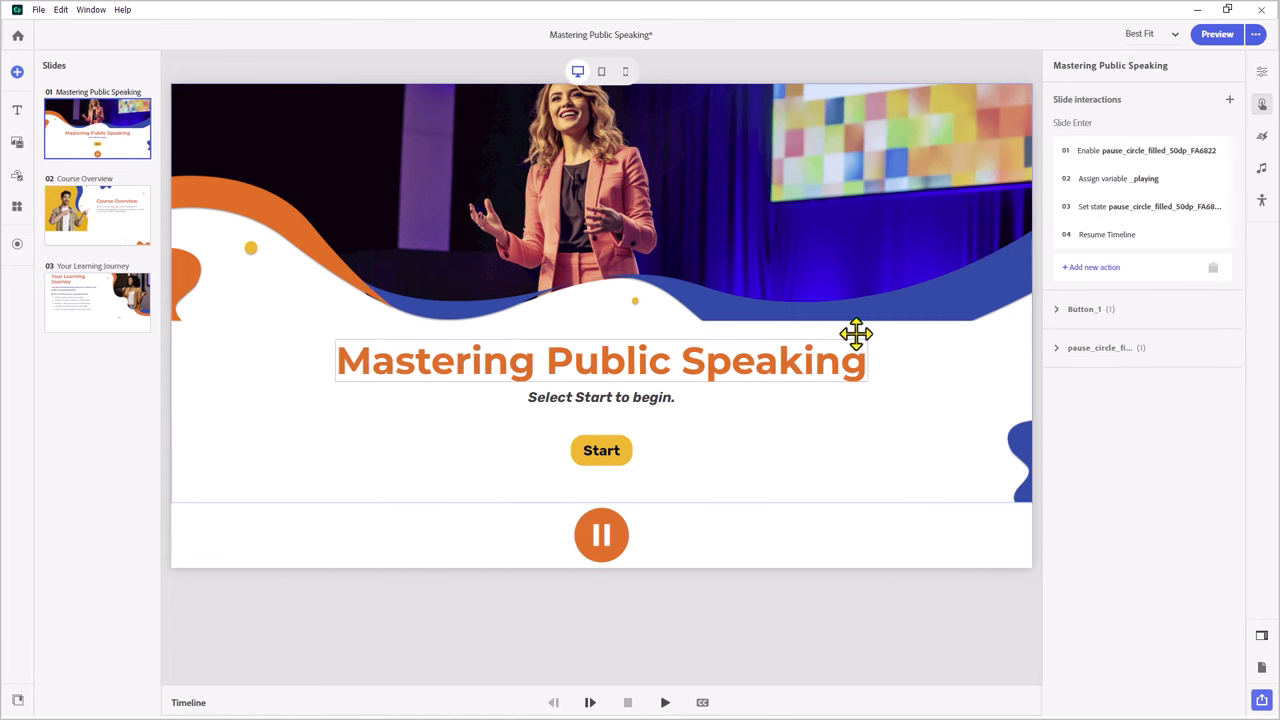
click(1230, 104)
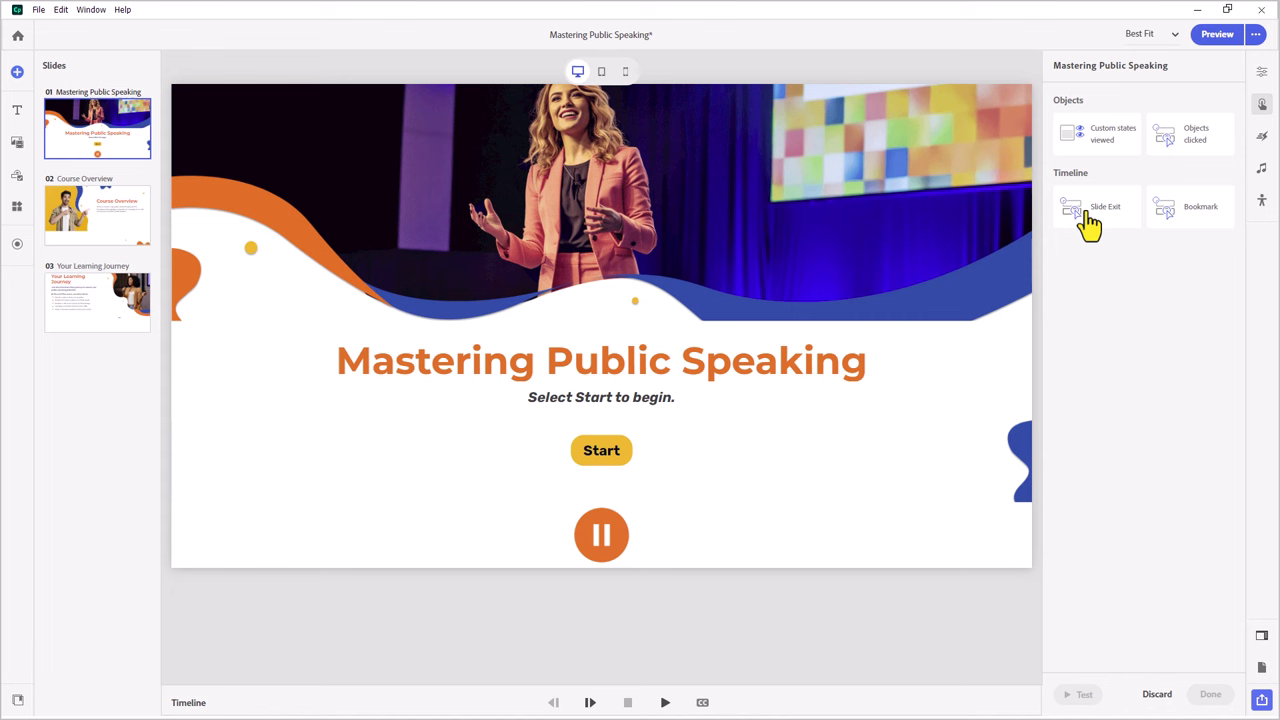
click(810, 616)
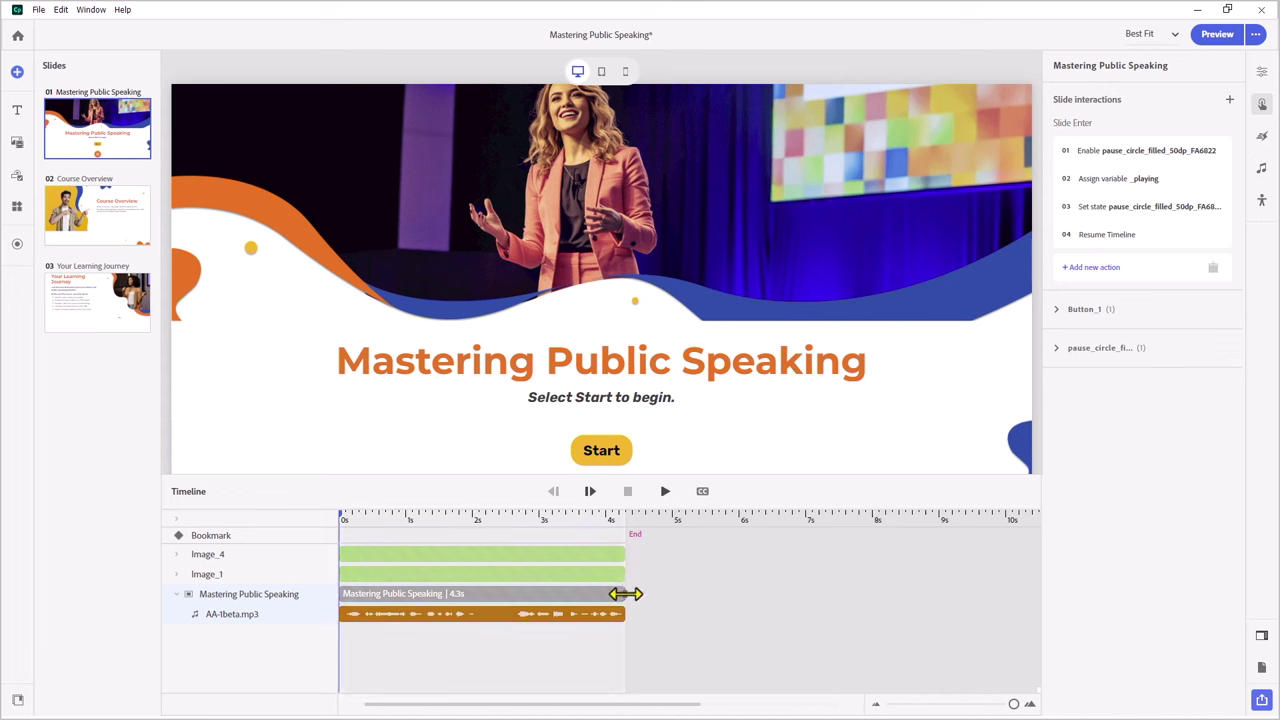
Lengthen the title slide to 5.1s and add Bookmark_1 at 4.7s.
drag(625, 594, 692, 597)
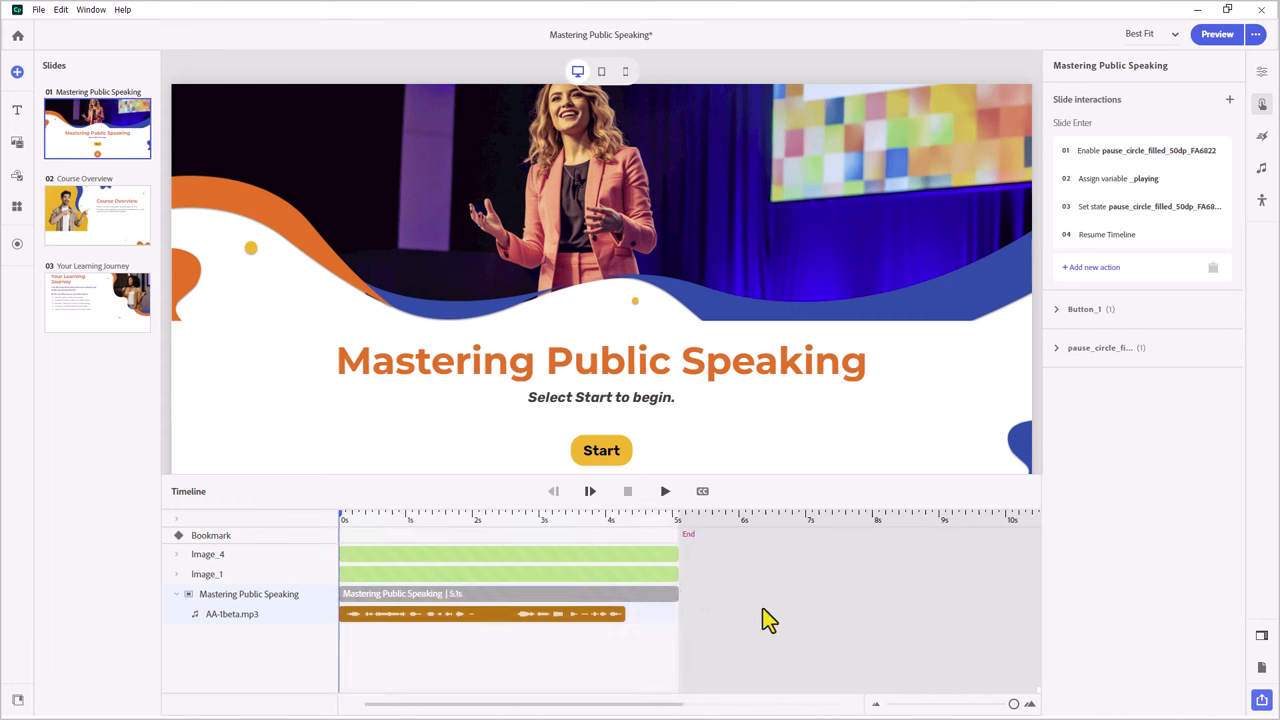
click(652, 516)
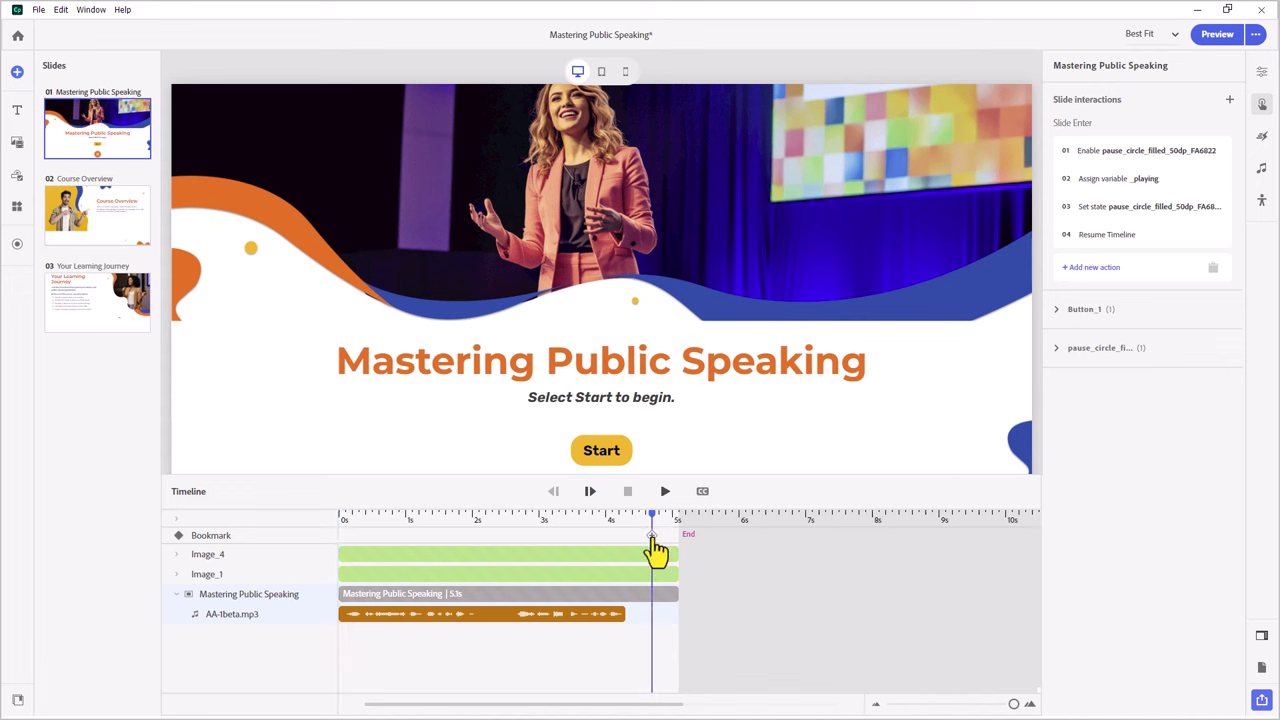
click(652, 536)
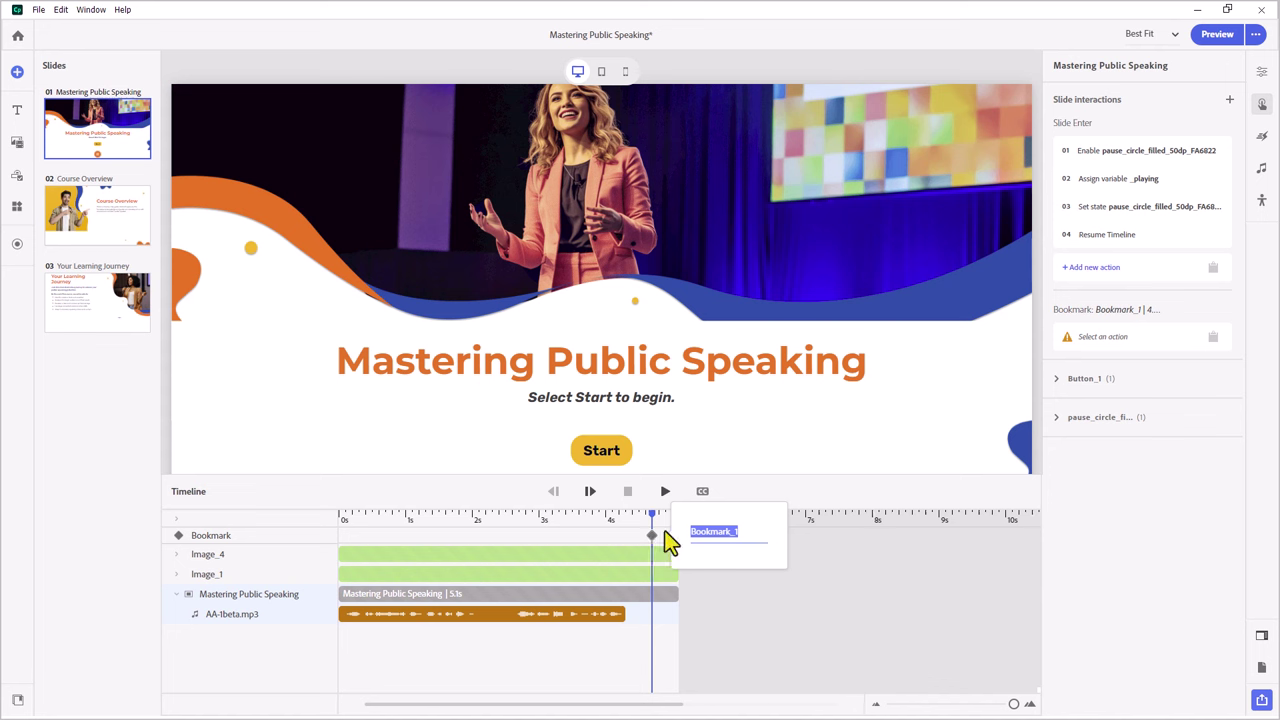
Give Bookmark_1 an Assign variable action setting _playing to False.
click(1122, 338)
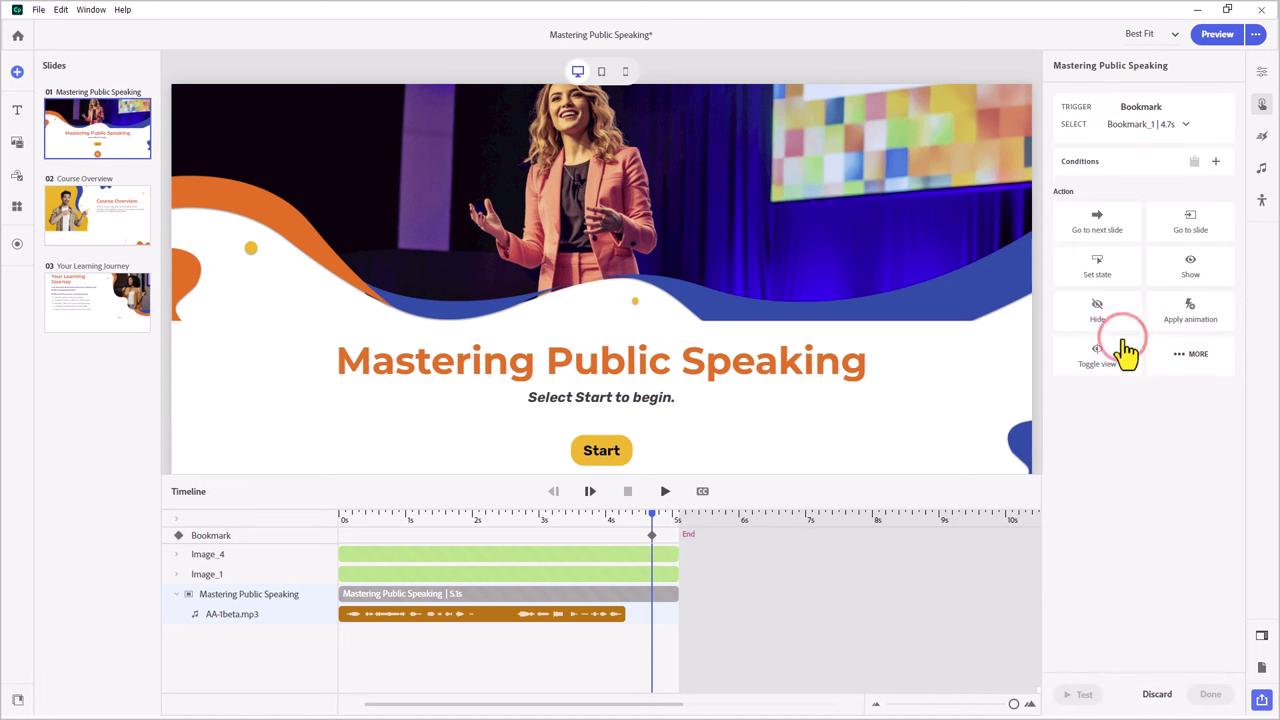
click(1186, 356)
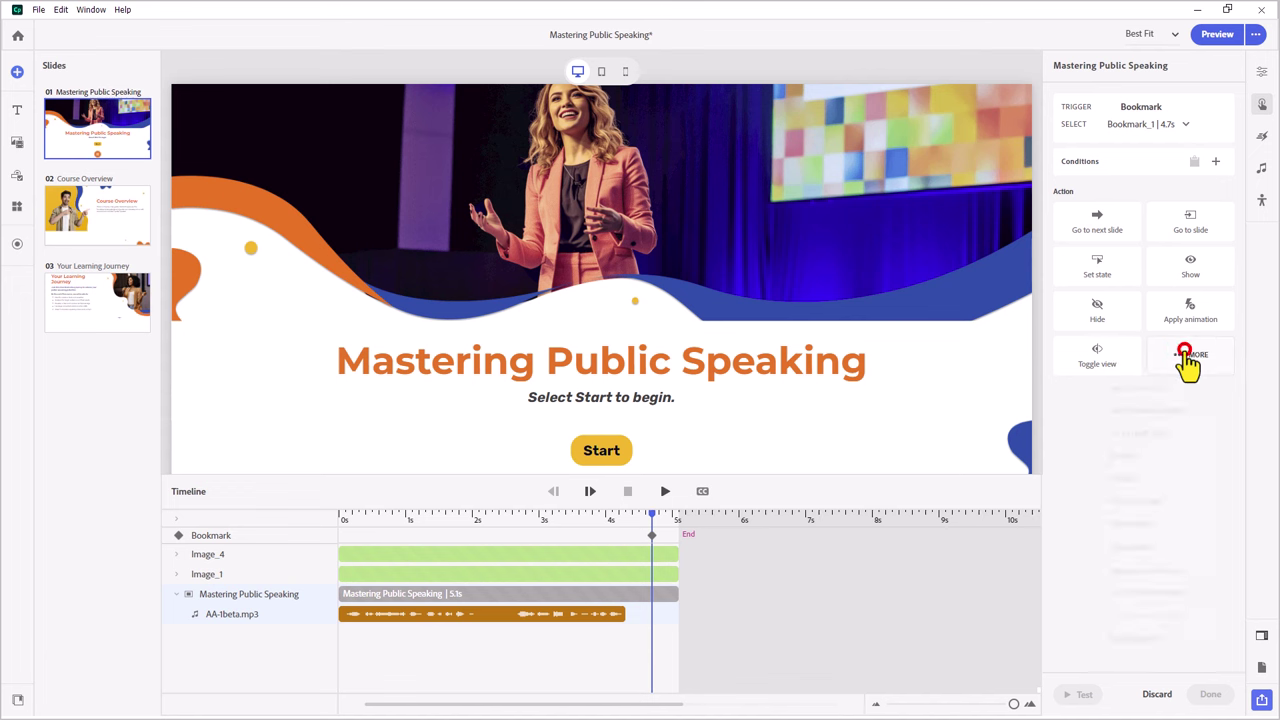
scroll(1188, 512, down, 5)
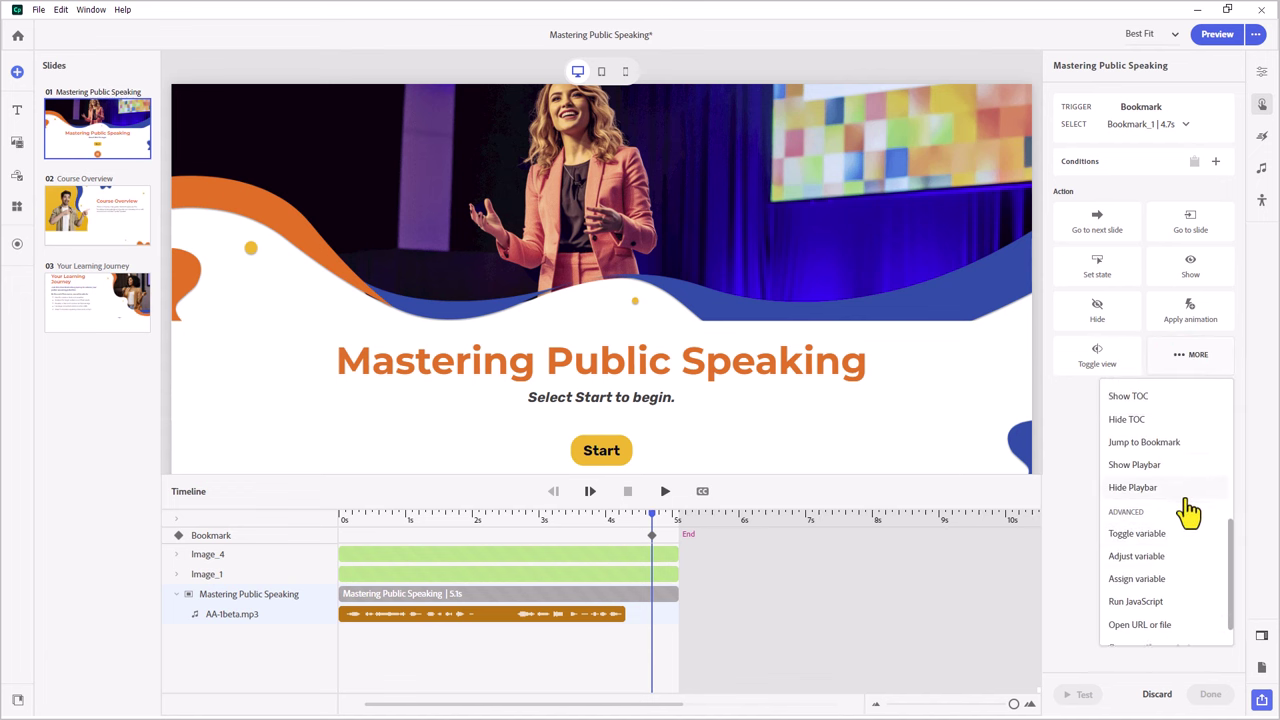
click(1143, 437)
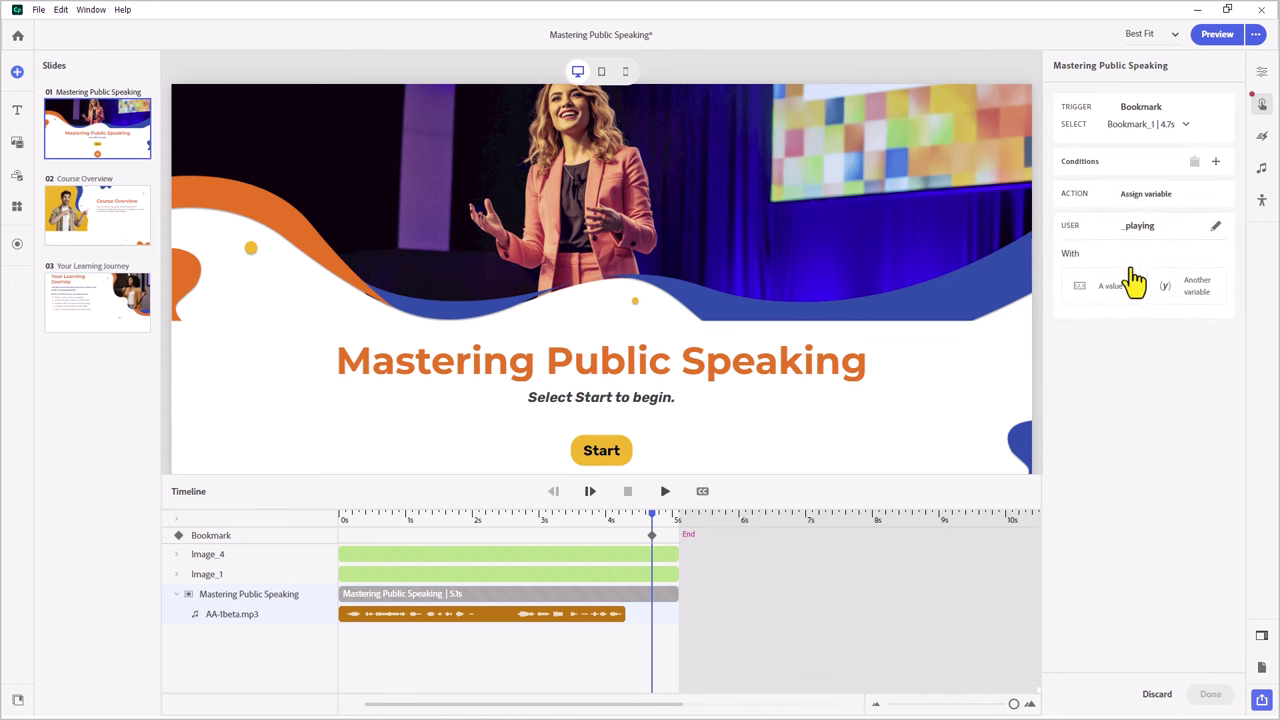
click(1133, 280)
click(1190, 310)
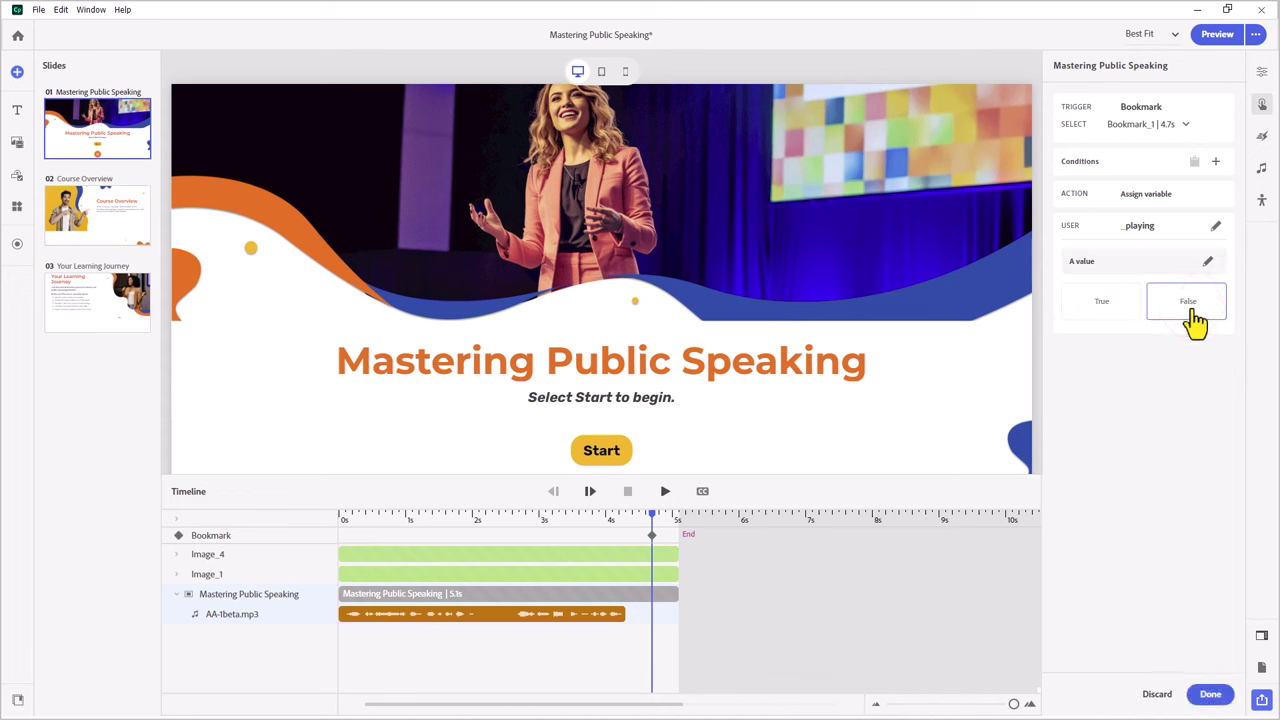
click(1209, 694)
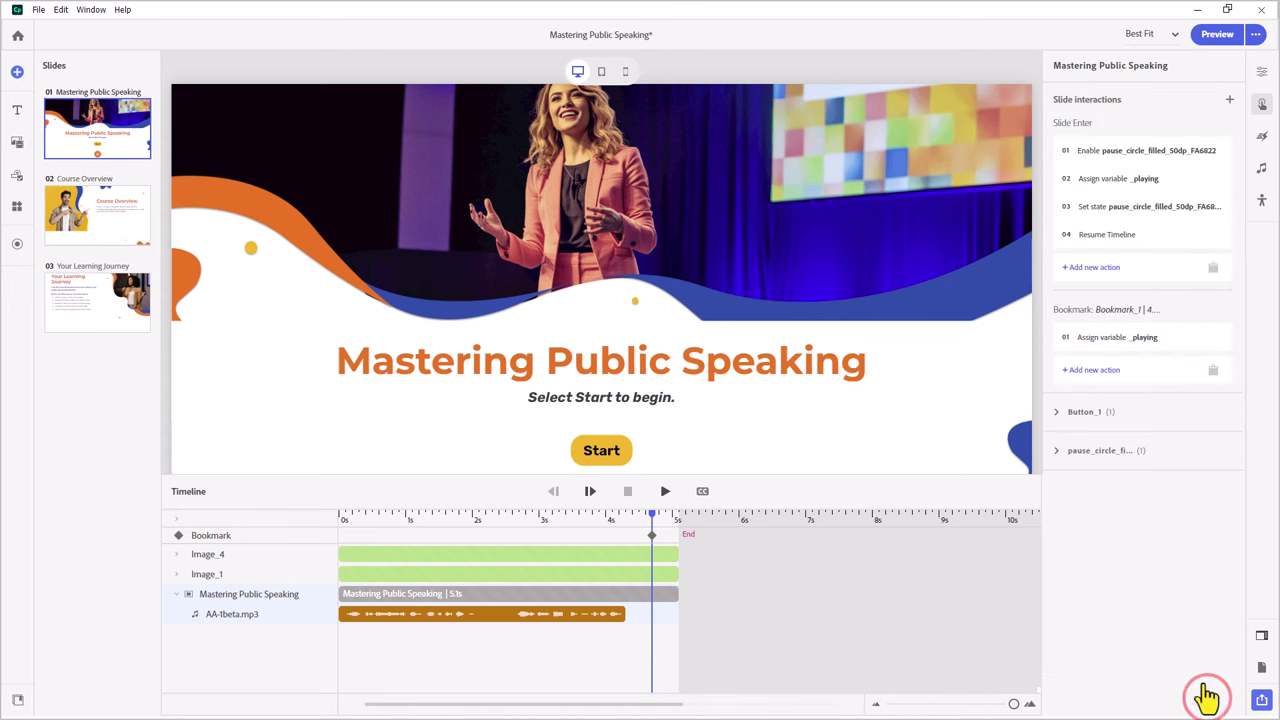
Add a Set state action switching pause_circle_filled_50dp_FA6822 to its 'paused' state.
click(1092, 372)
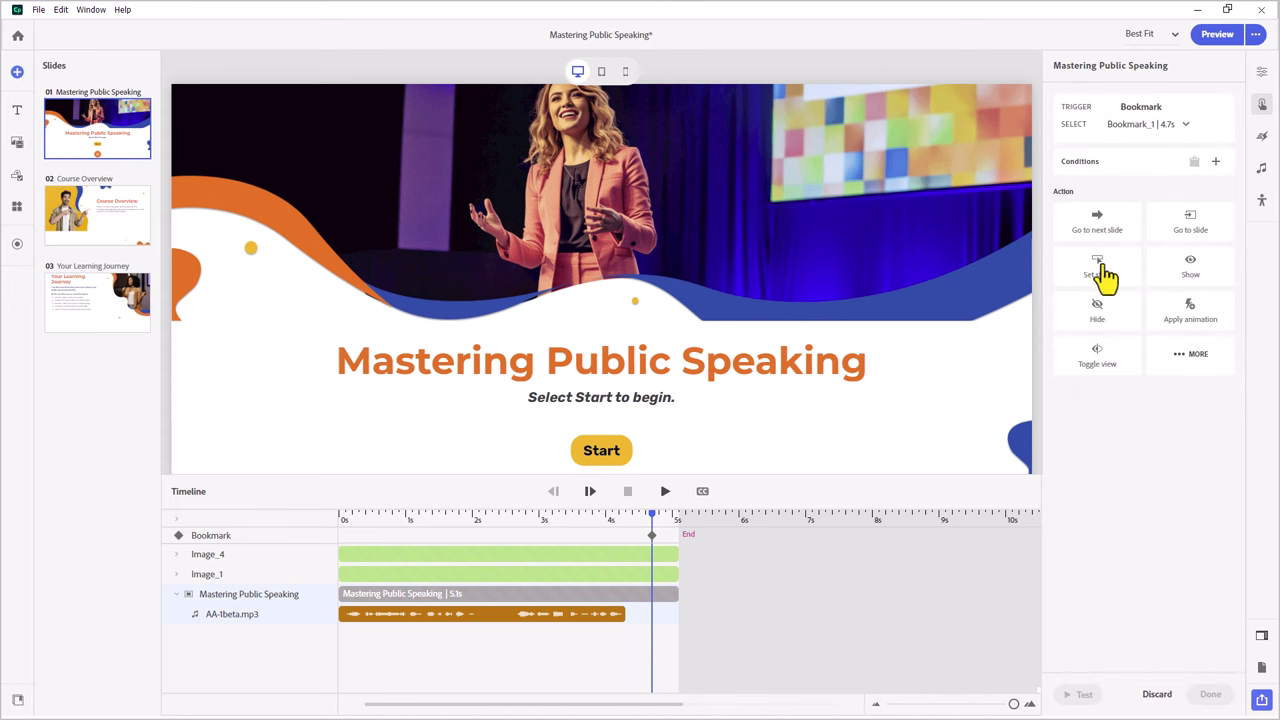
click(1105, 273)
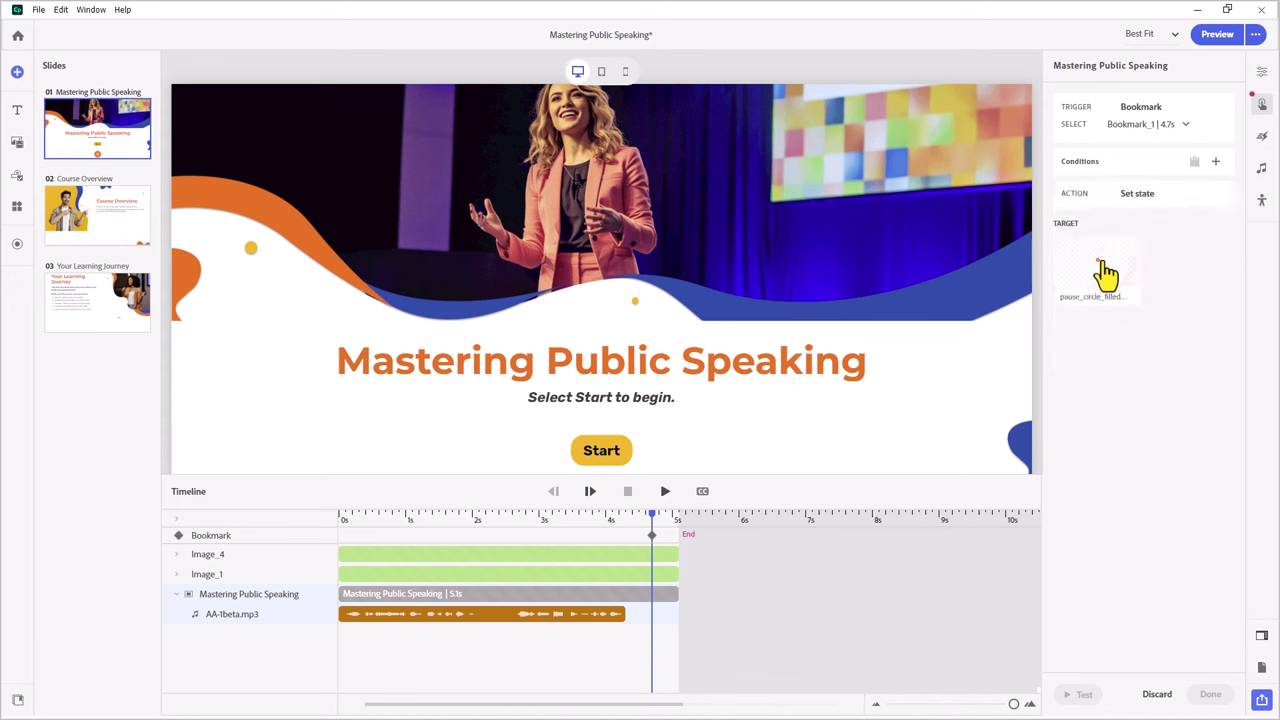
click(1104, 270)
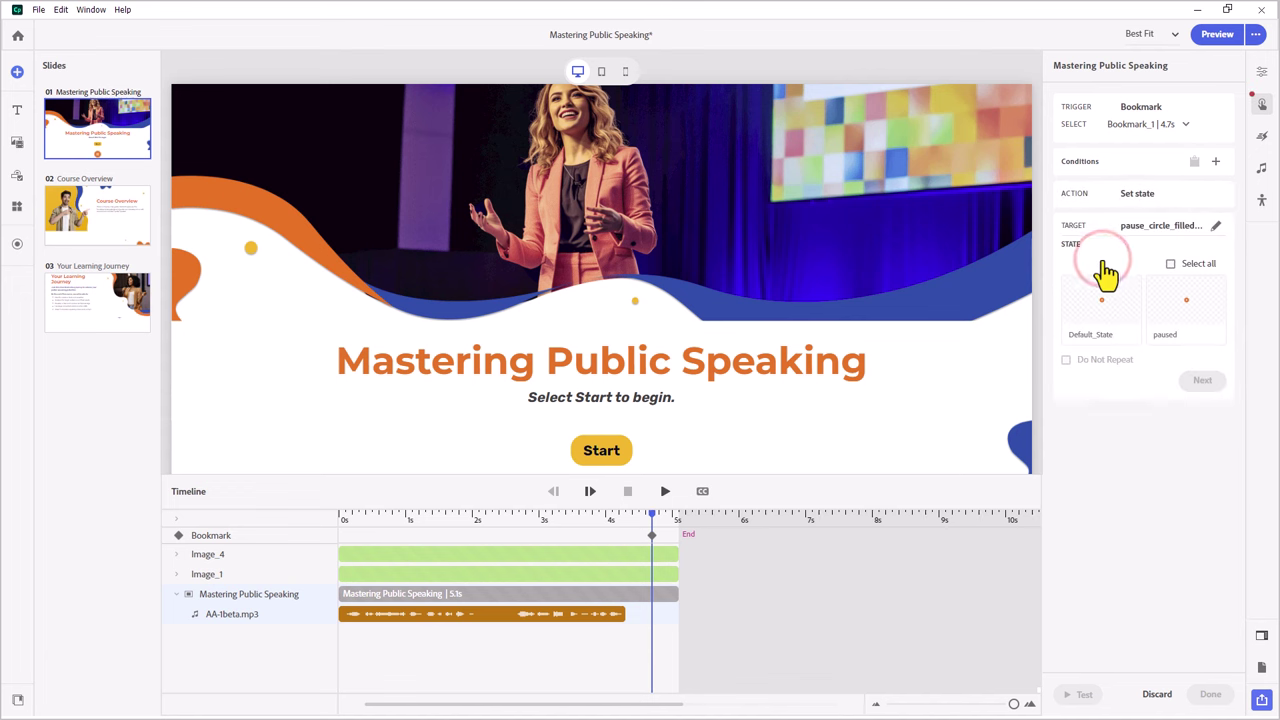
click(1189, 303)
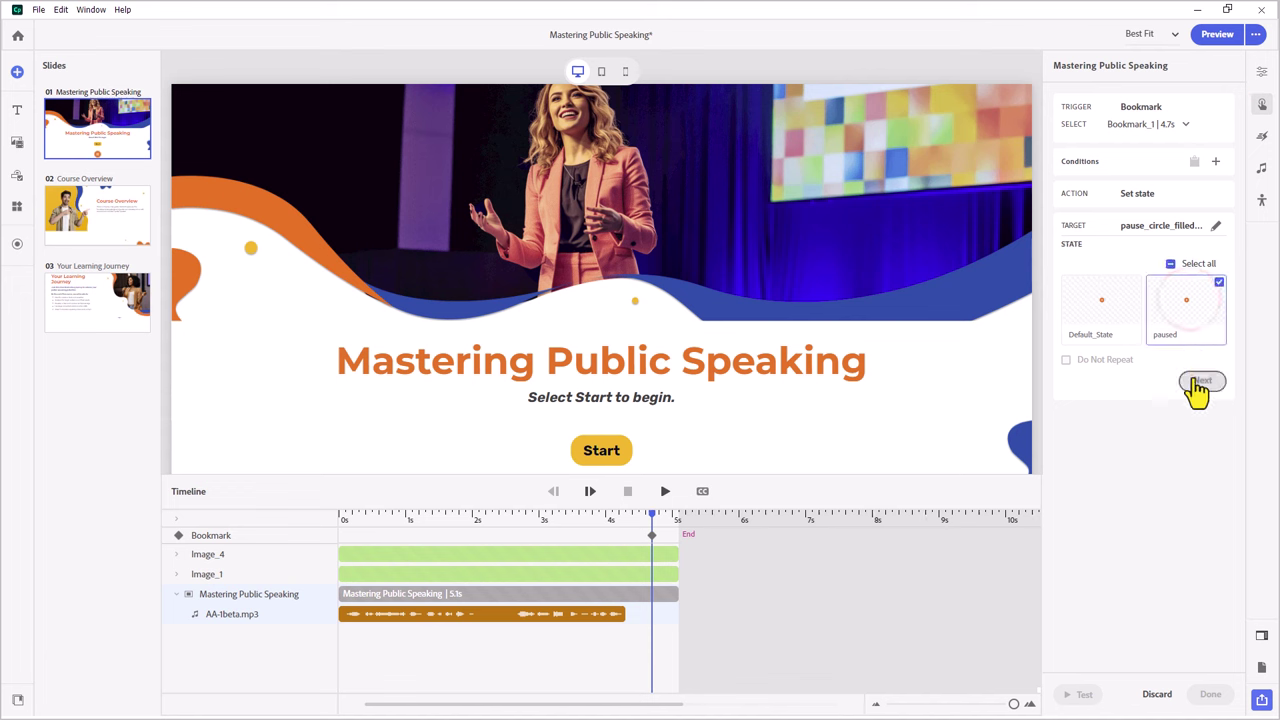
click(1195, 381)
click(1211, 694)
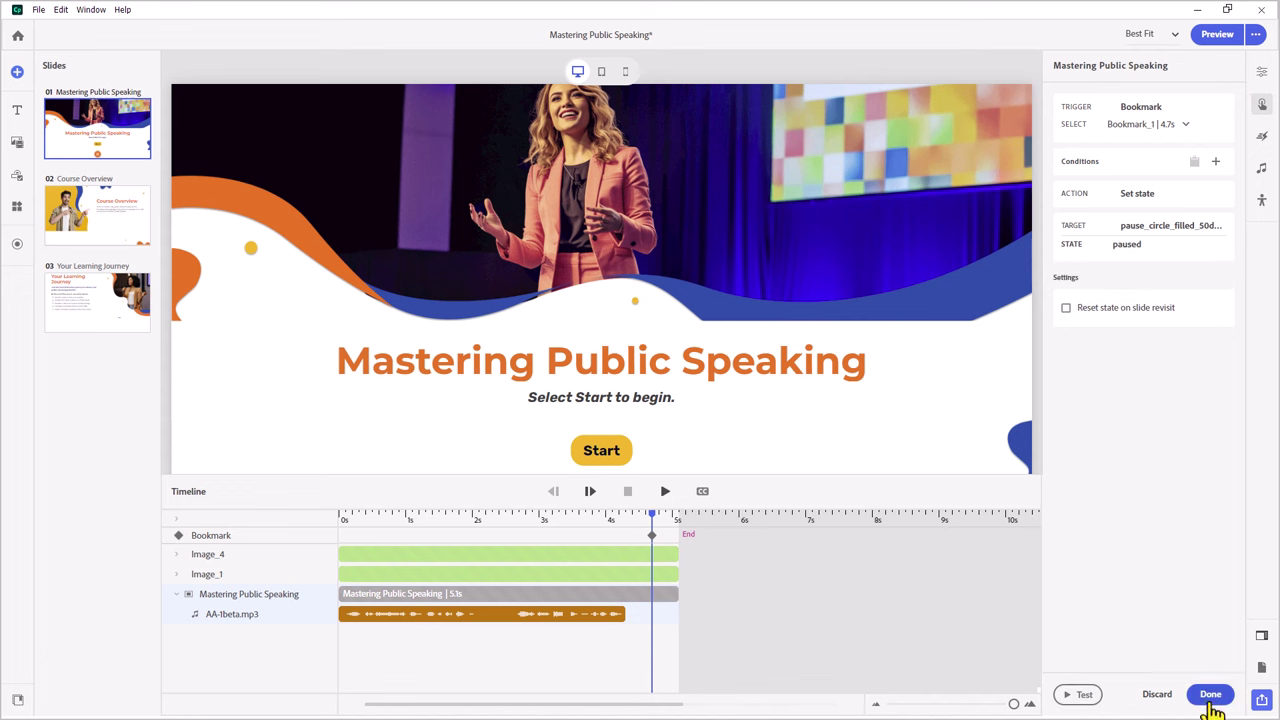
Add a Pause timeline action to Bookmark_1.
click(1110, 404)
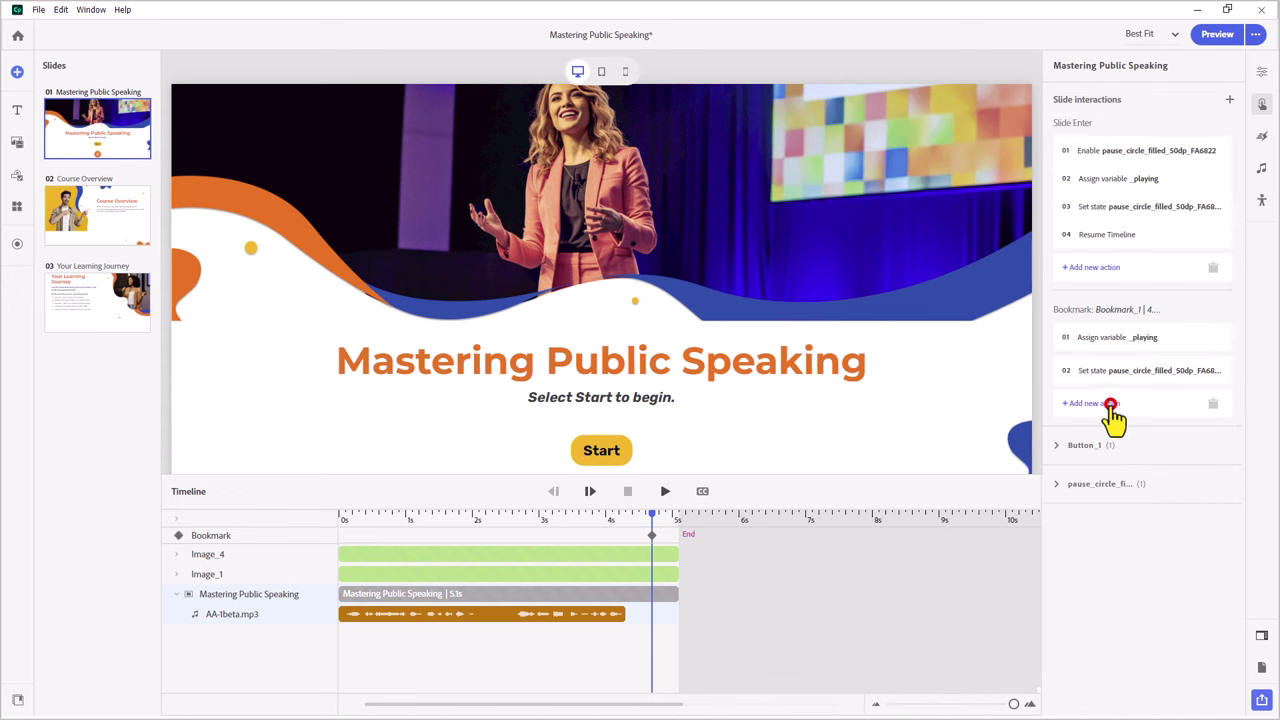
click(1205, 356)
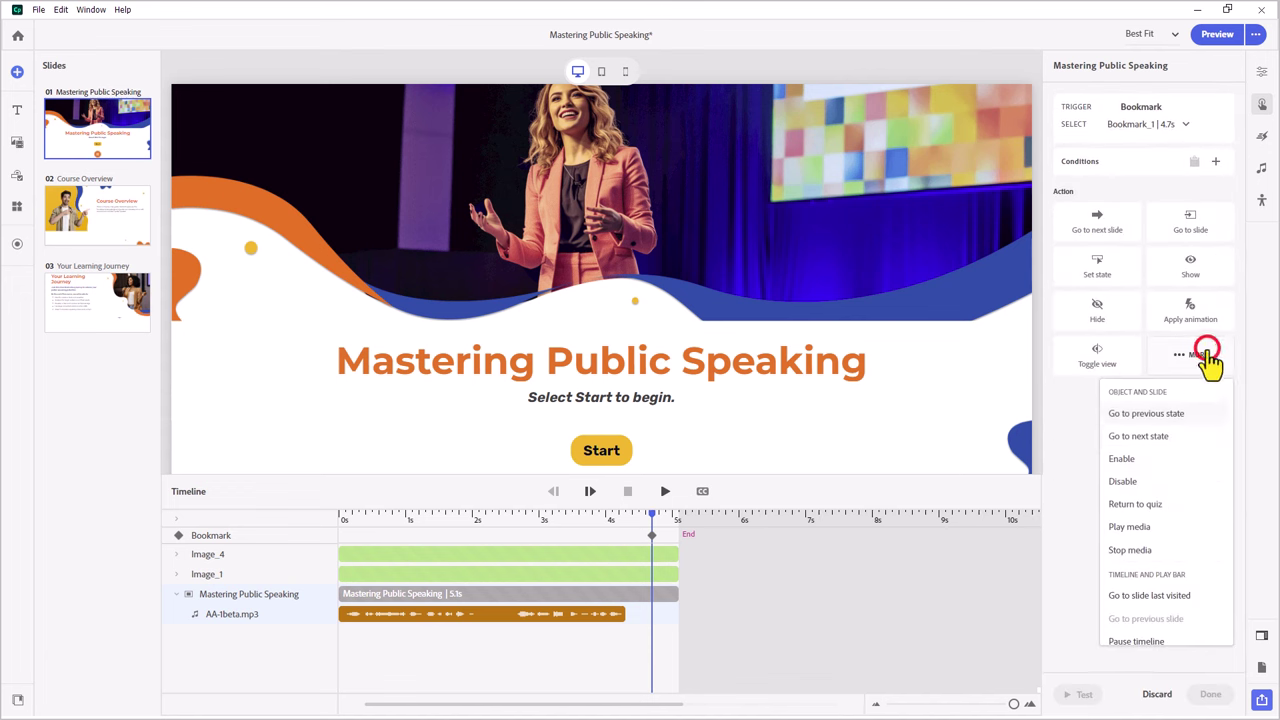
click(1152, 636)
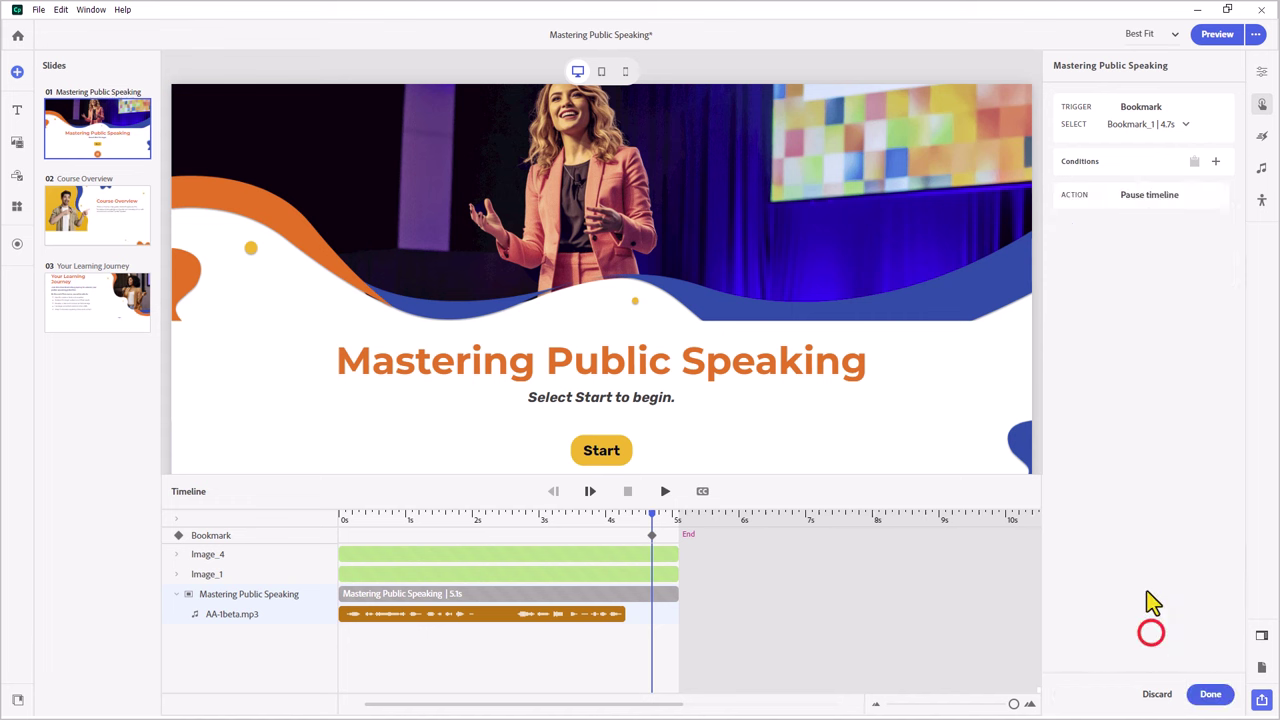
click(1214, 697)
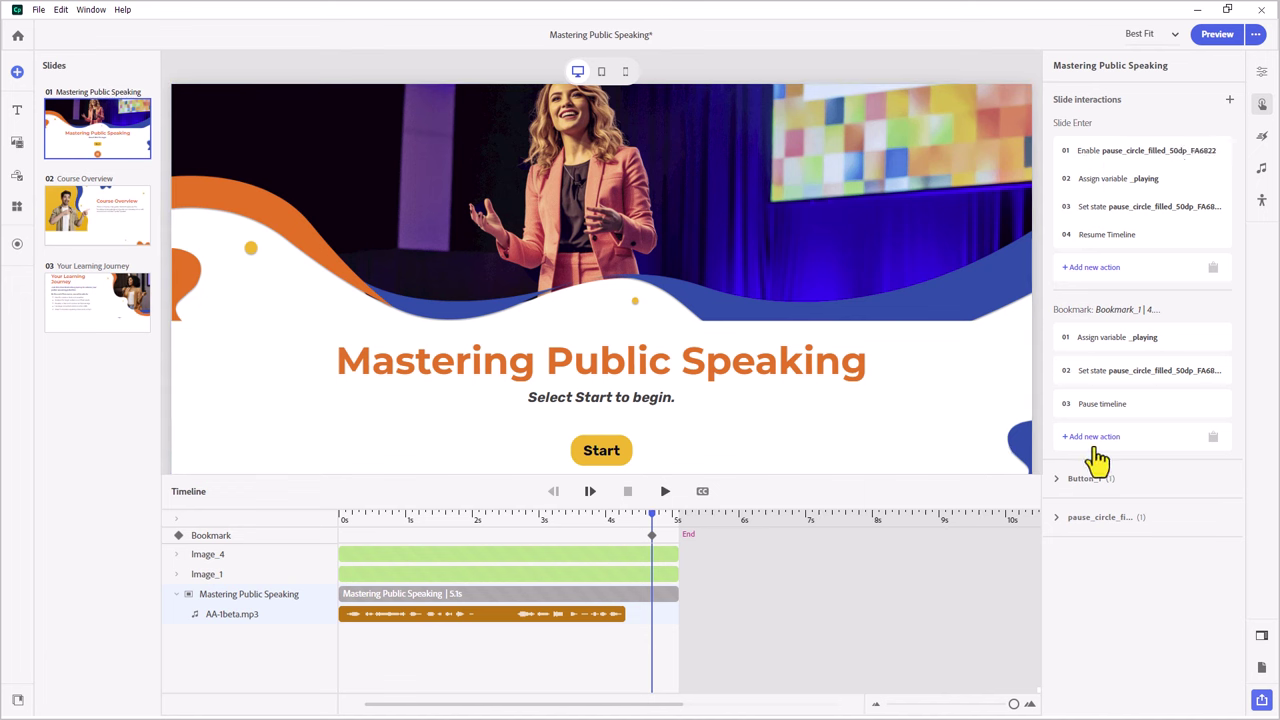
Add a Disable action targeting the pause_circle_filled_50dp_FA6822 button.
click(1090, 438)
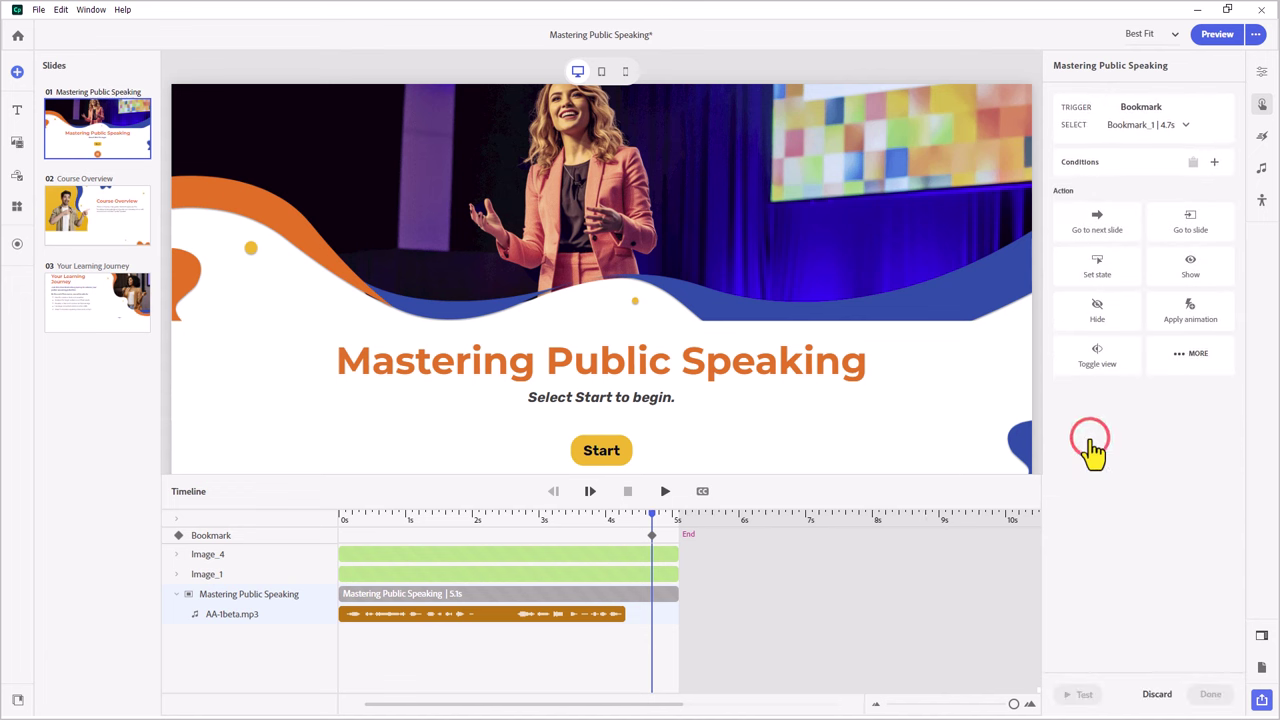
click(1187, 355)
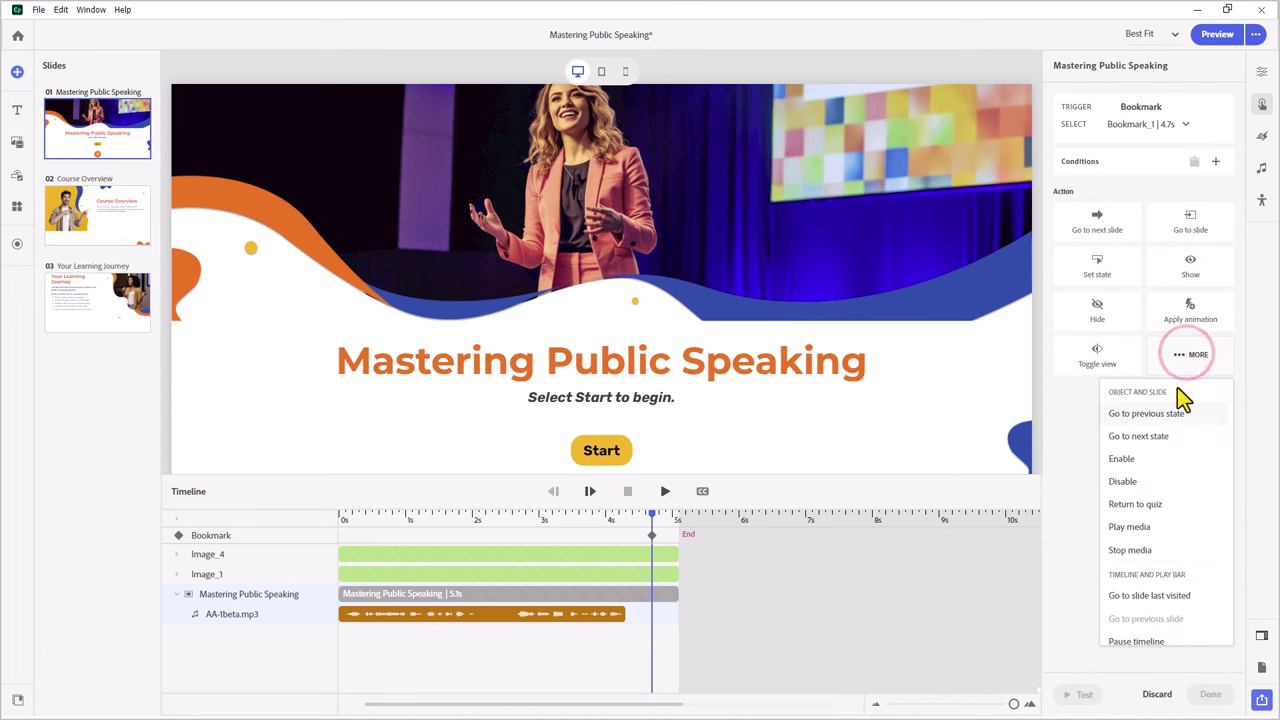
click(1140, 482)
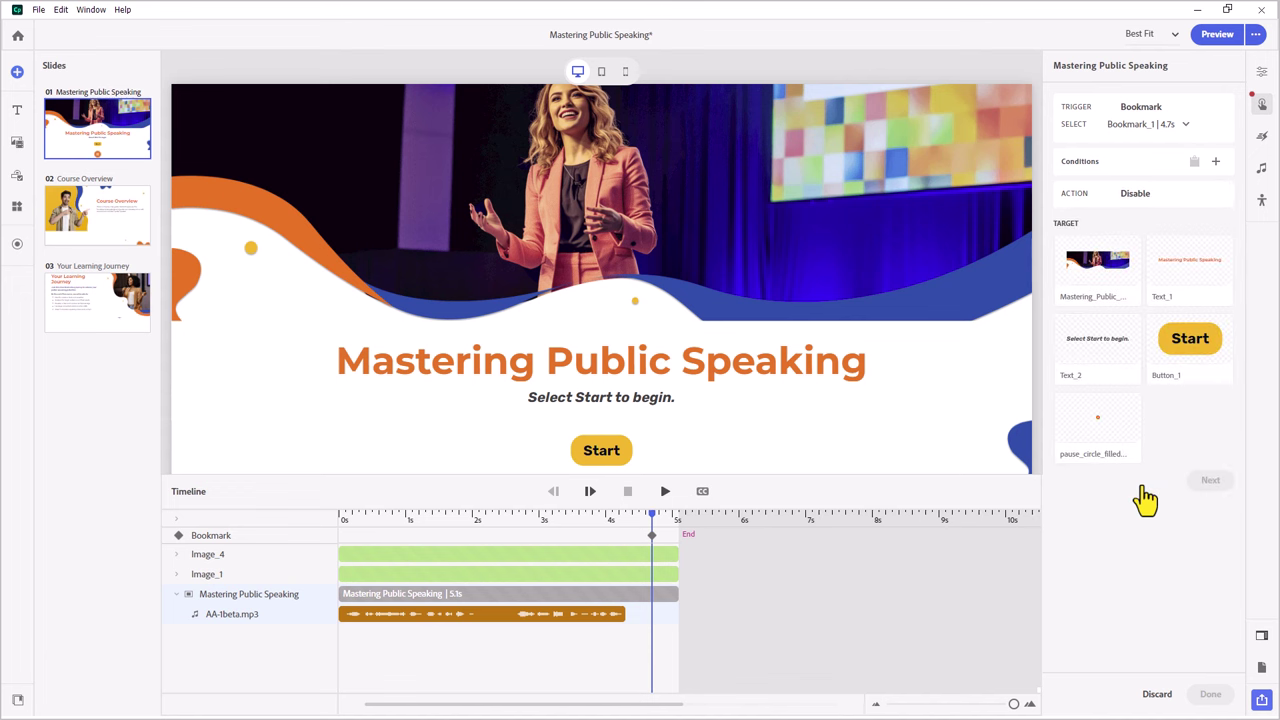
click(1095, 425)
click(1210, 480)
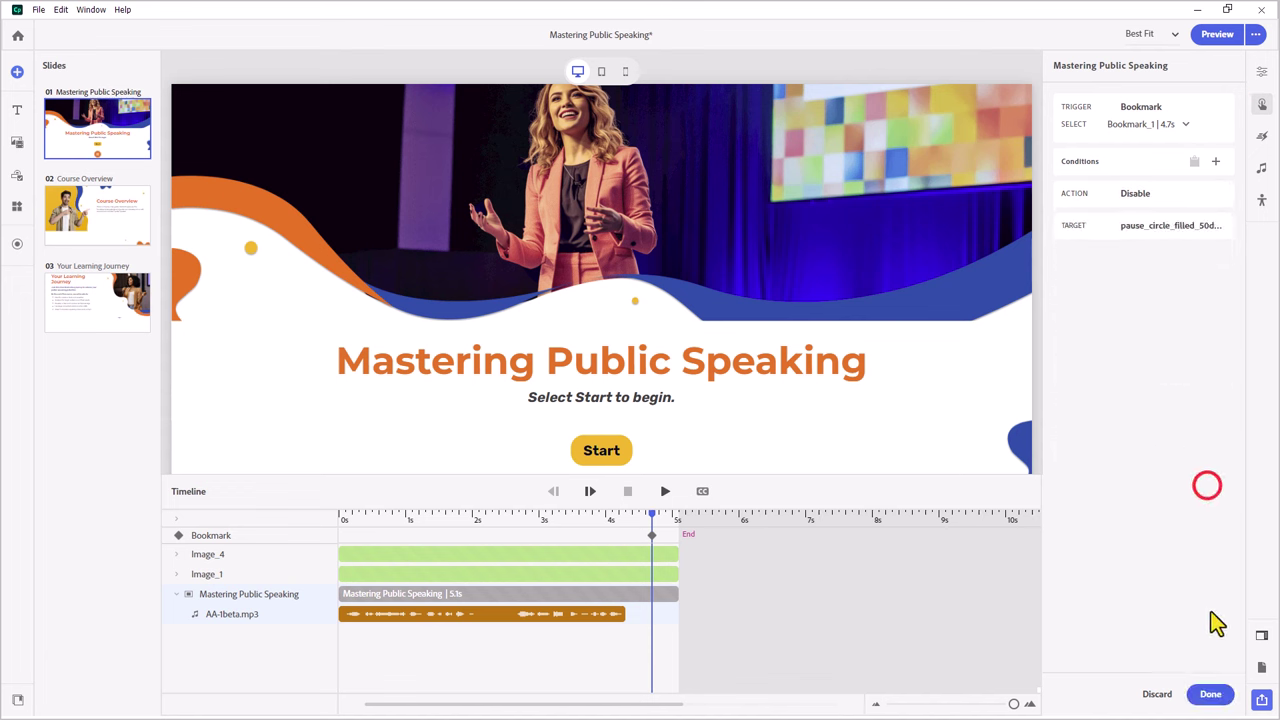
click(1210, 694)
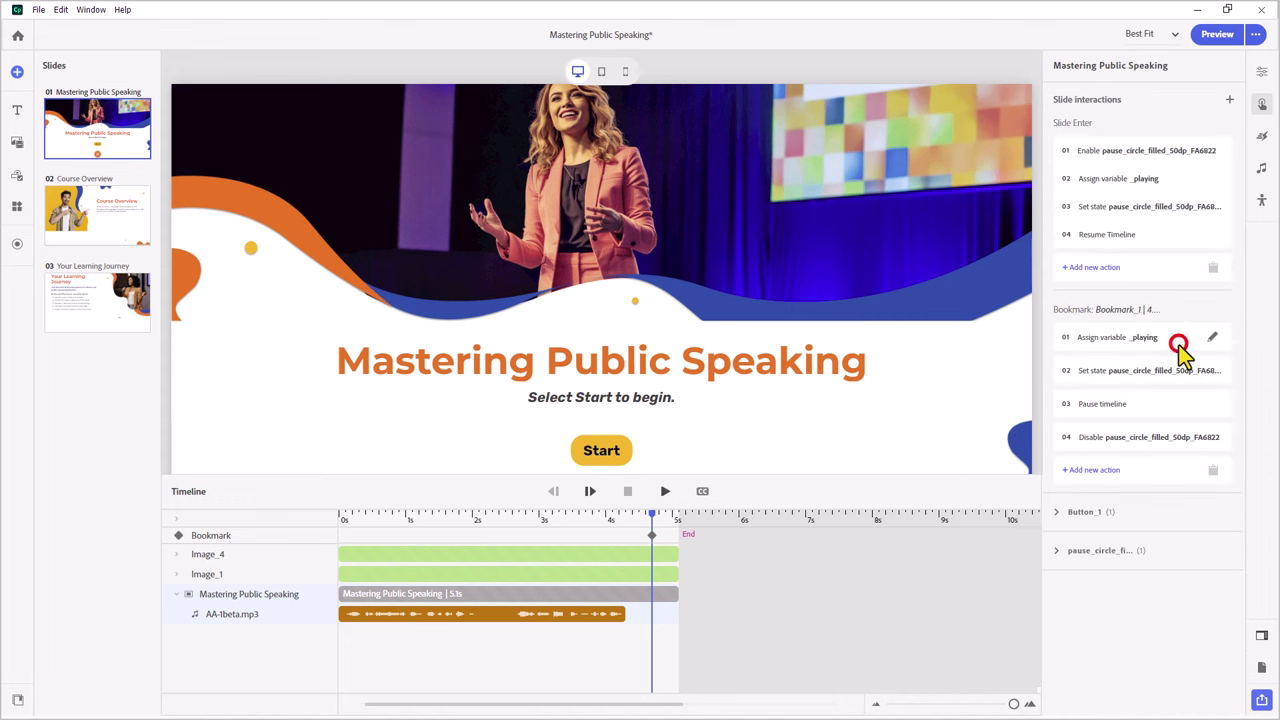
Select all four Bookmark_1 actions together and scroll down to show the pause button.
click(1178, 344)
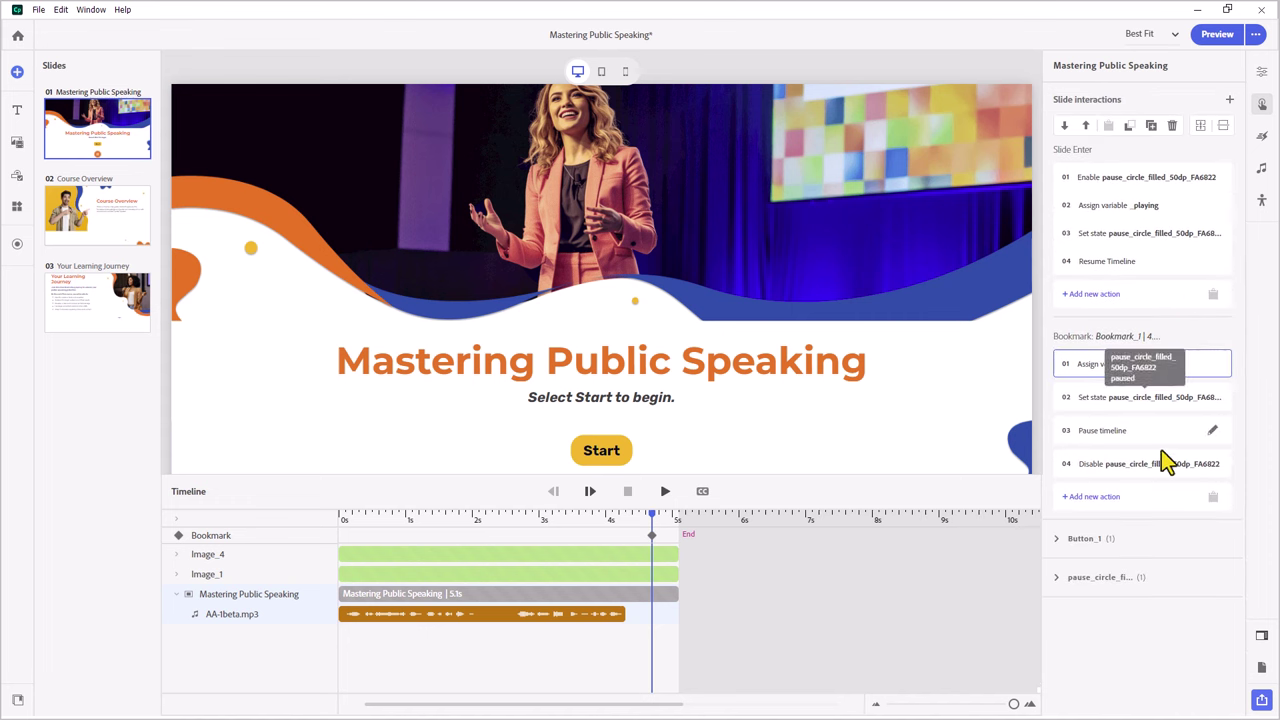
shift+click(1157, 468)
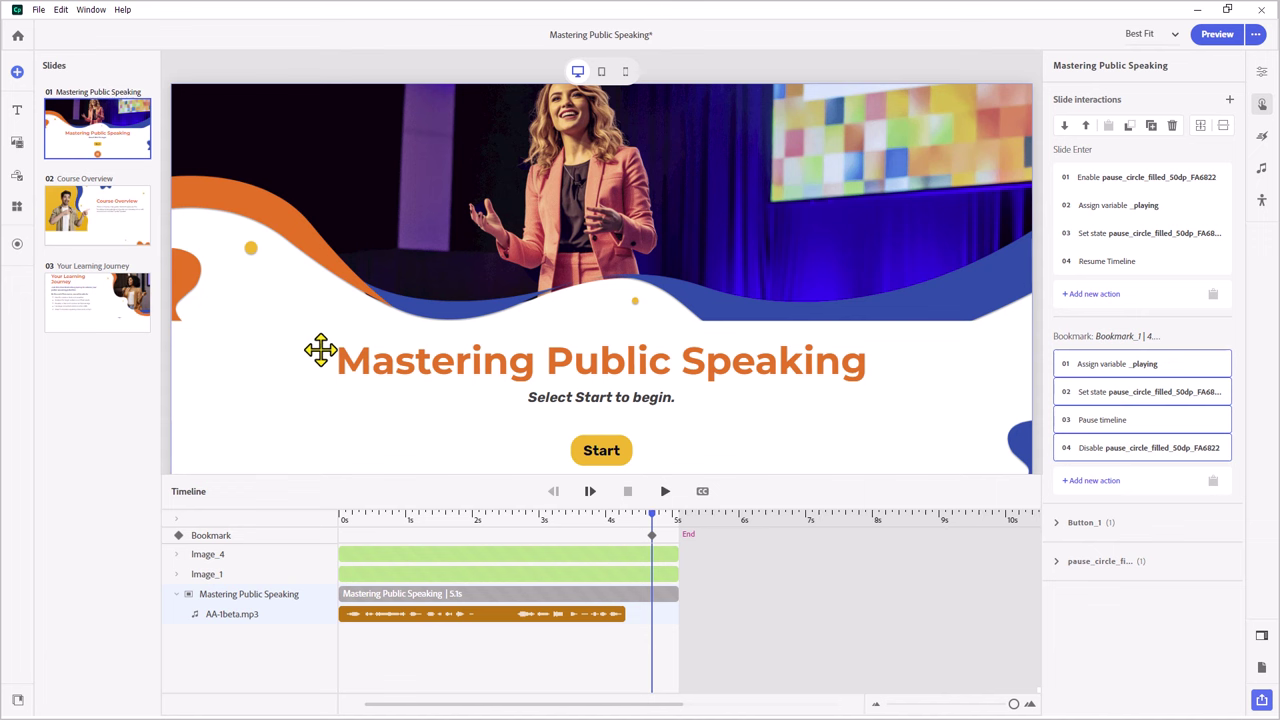
scroll(322, 349, down, 1)
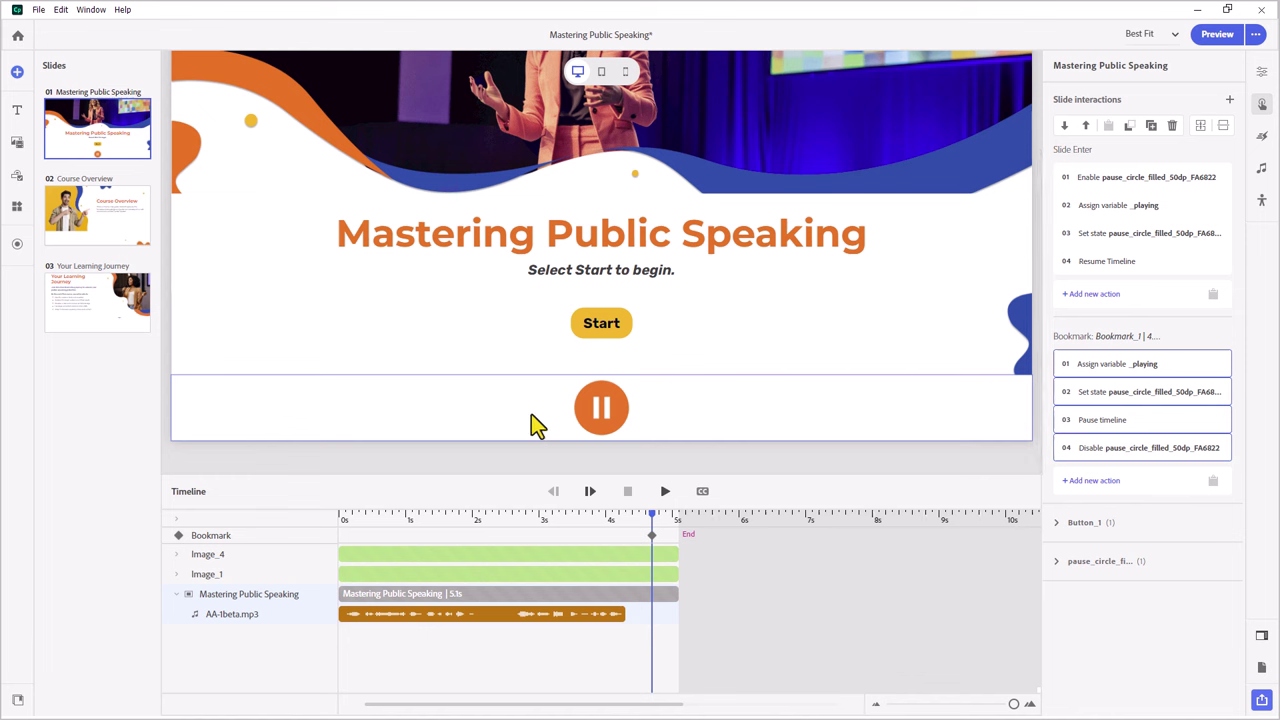
Copy the Image_4 pause button group onto the Course Overview and Your Learning Journey slides.
click(496, 407)
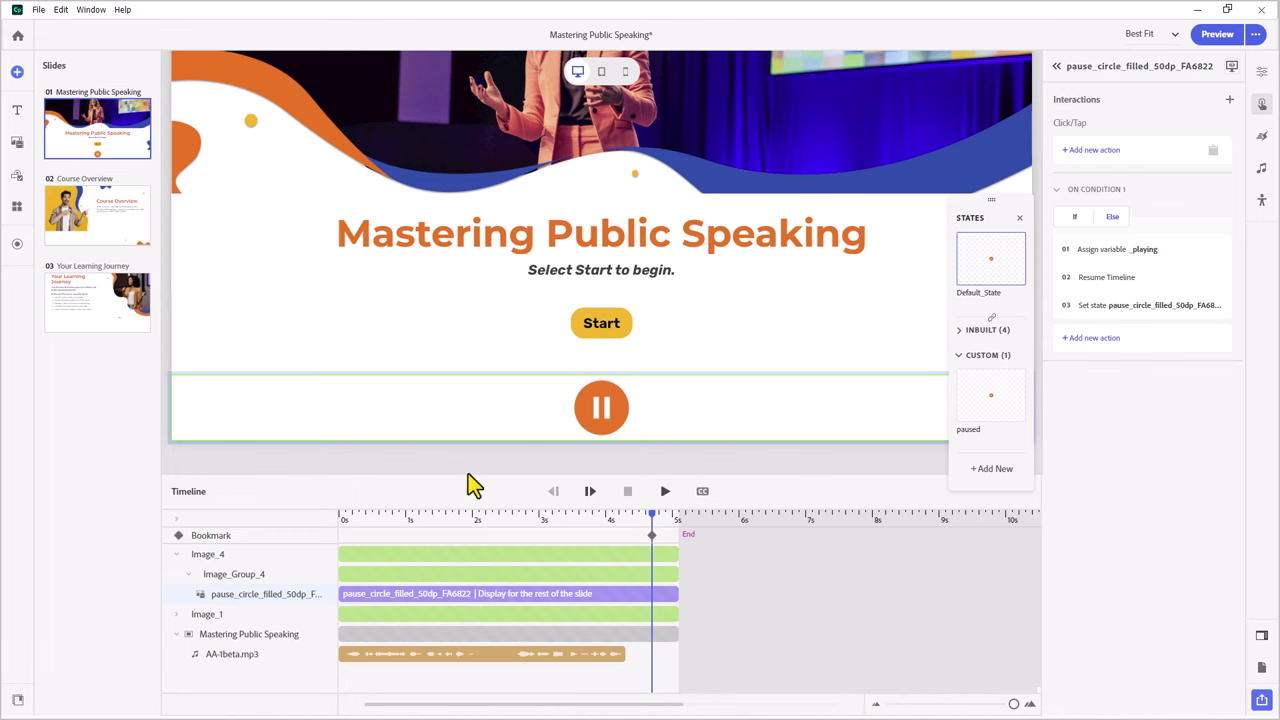
click(374, 558)
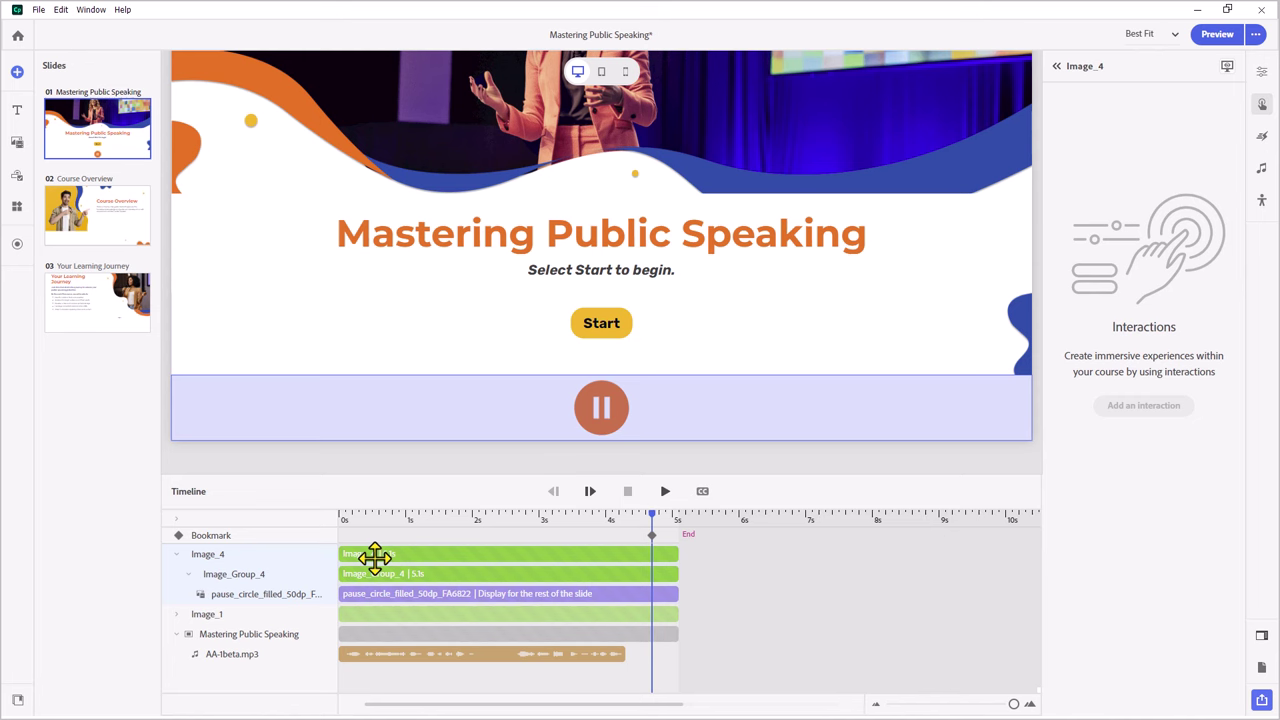
key(ctrl+c)
click(116, 220)
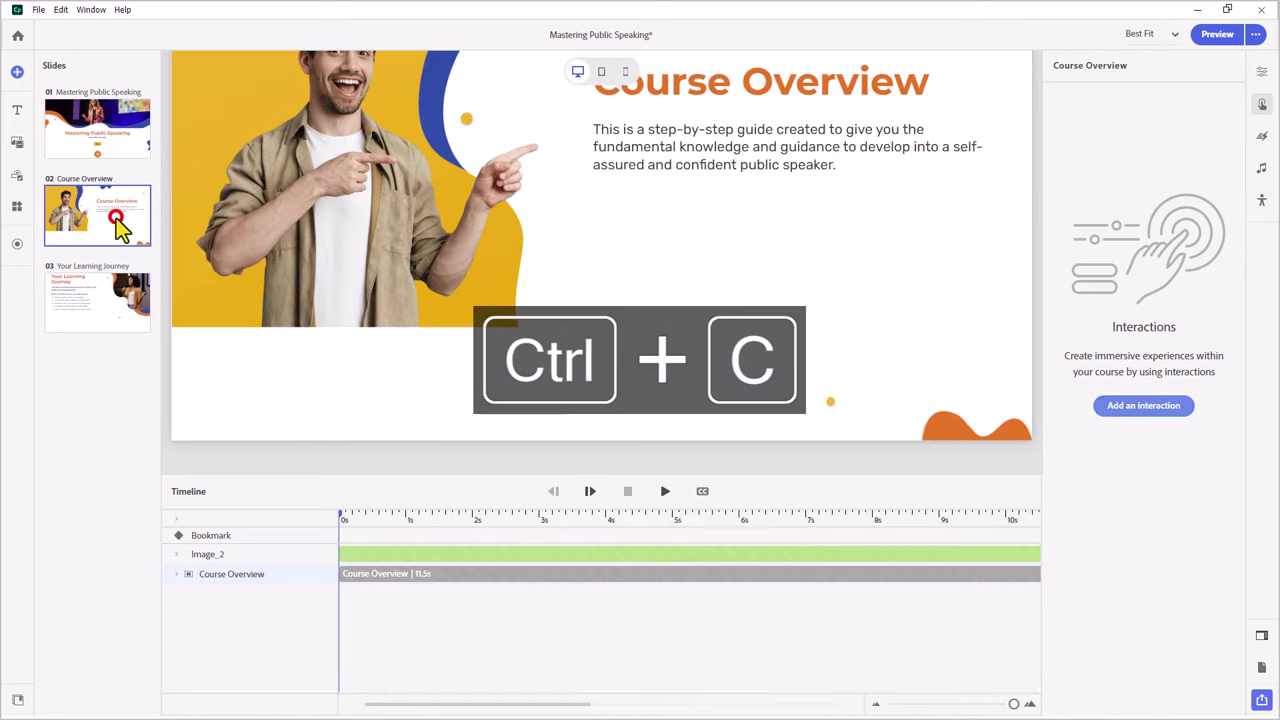
key(ctrl+v)
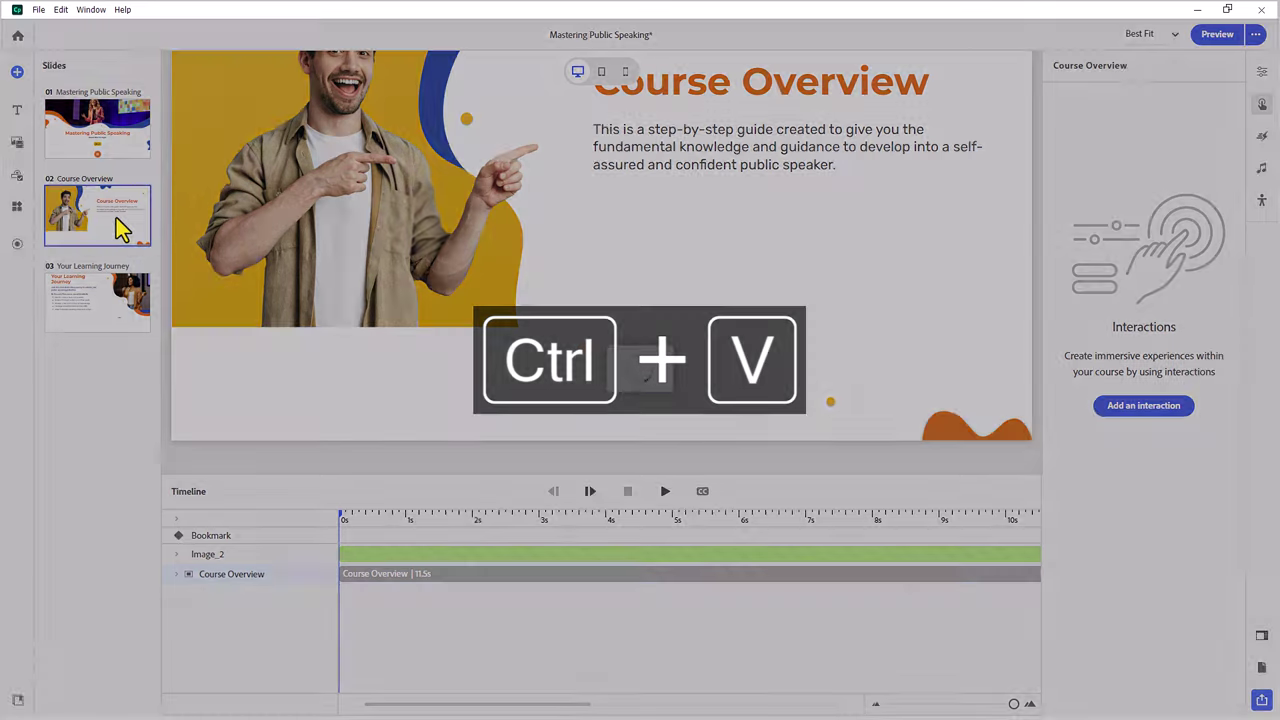
click(94, 306)
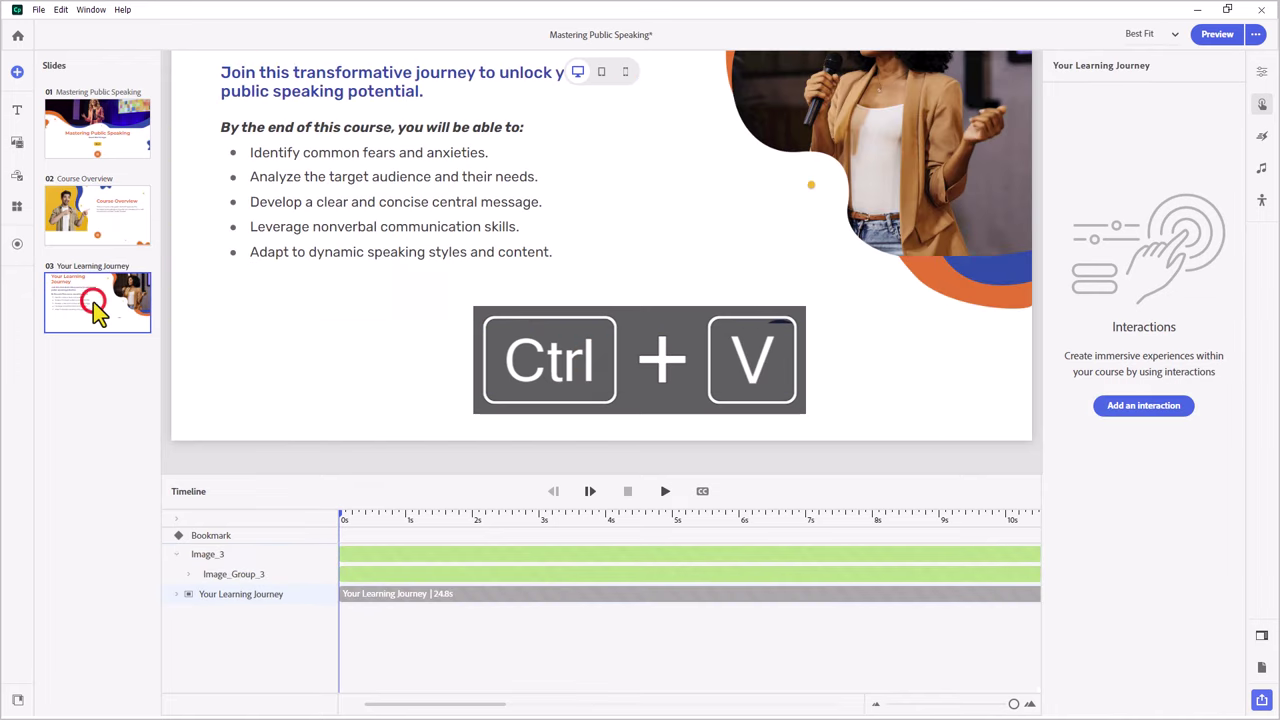
key(ctrl+v)
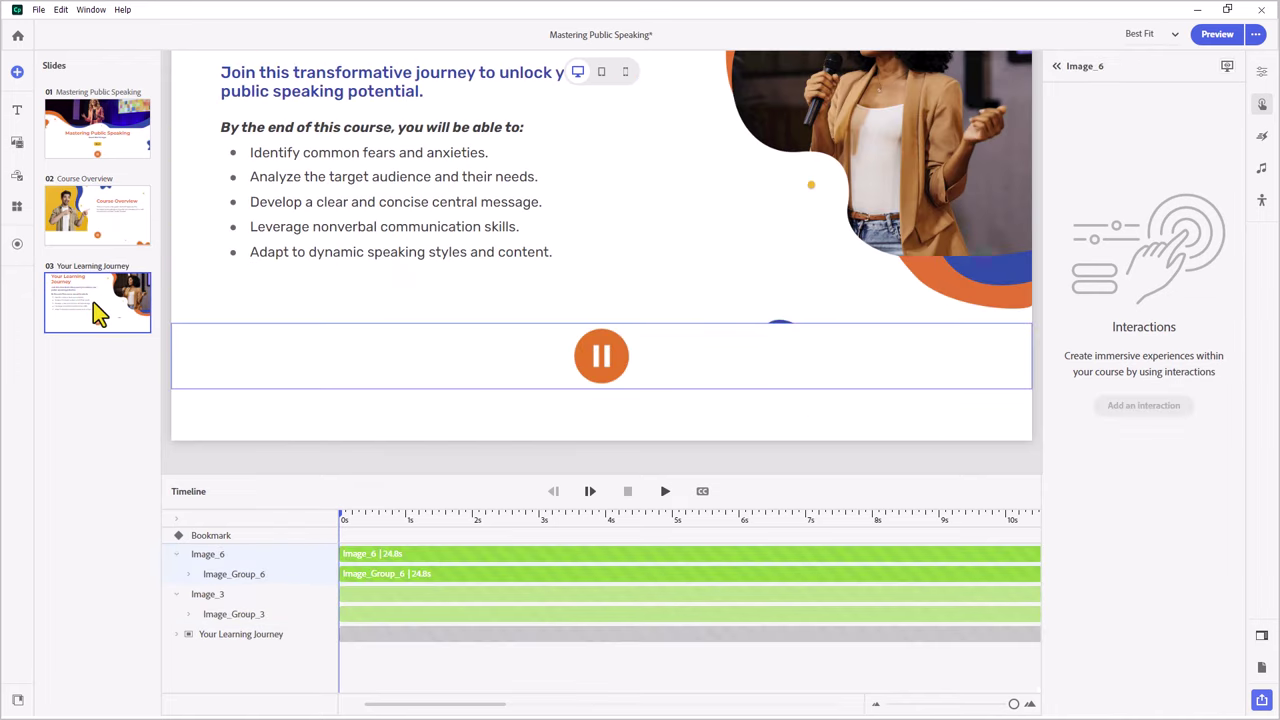
click(110, 128)
Copy slide 1's Slide Enter interaction and go to the Course Overview slide.
mouse_move(1155, 128)
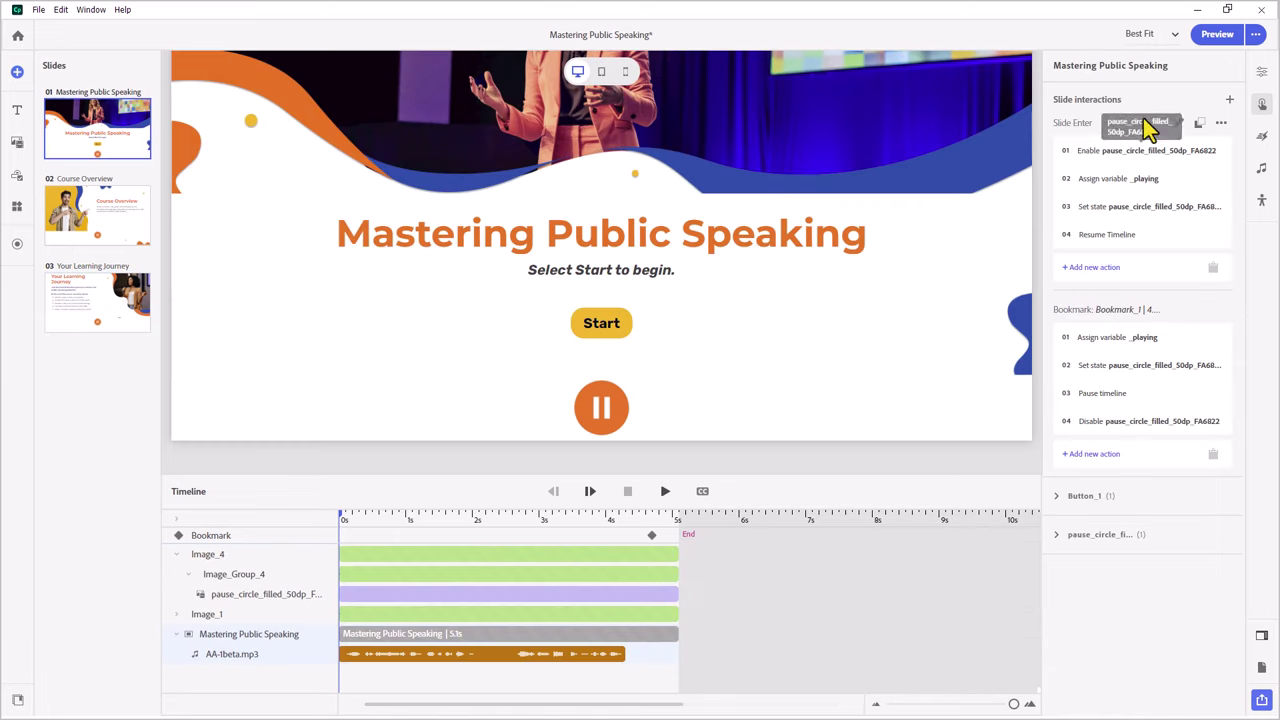
click(1200, 123)
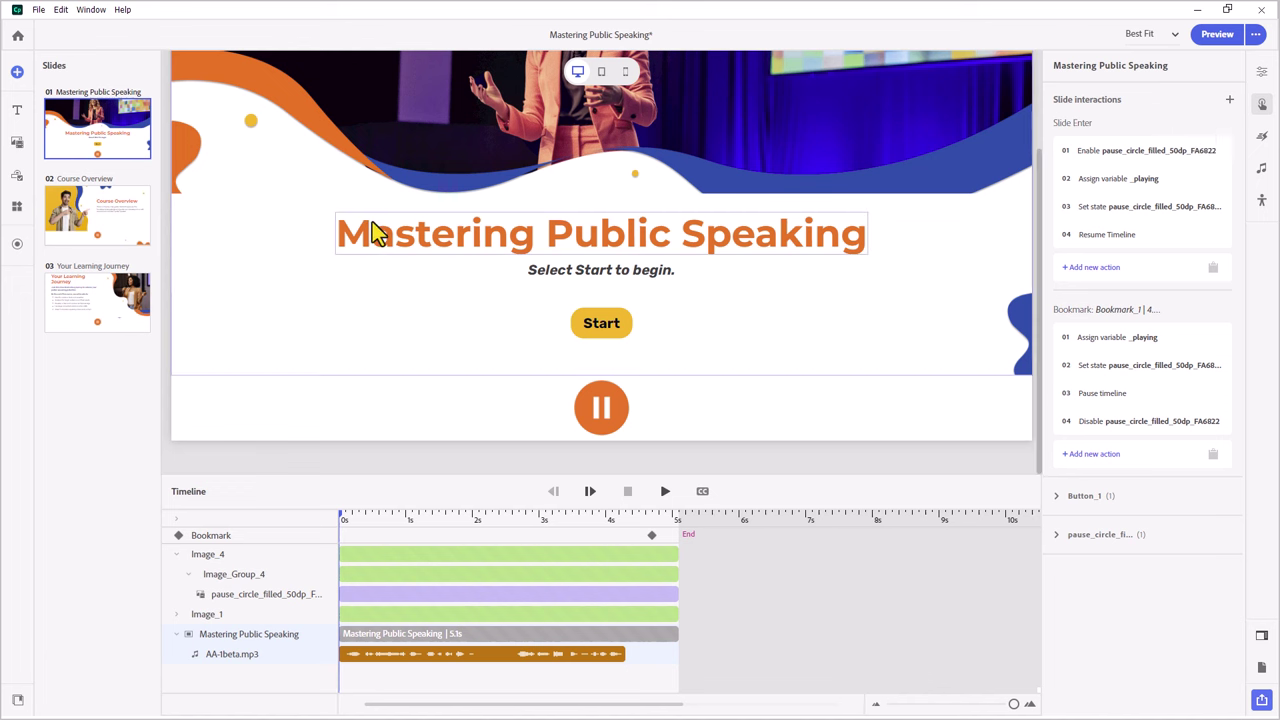
click(112, 228)
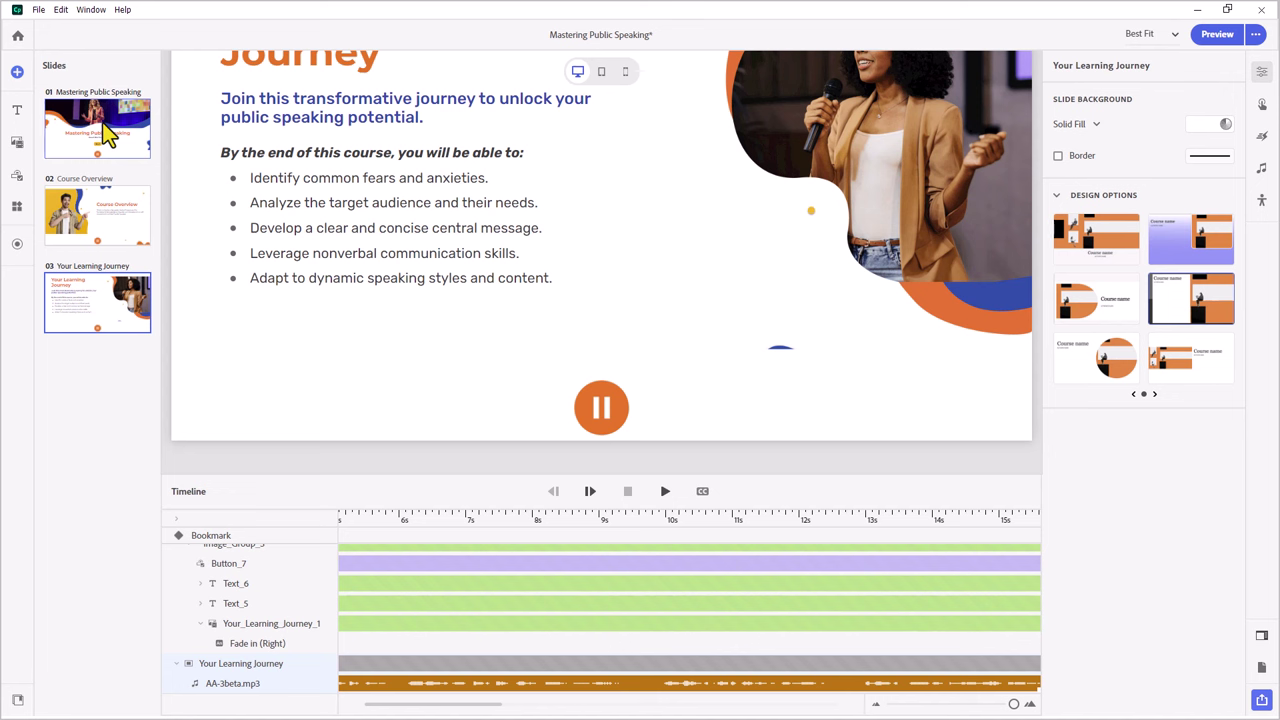
Preview the course from slide 1 and pause it on the Course Overview slide.
click(107, 136)
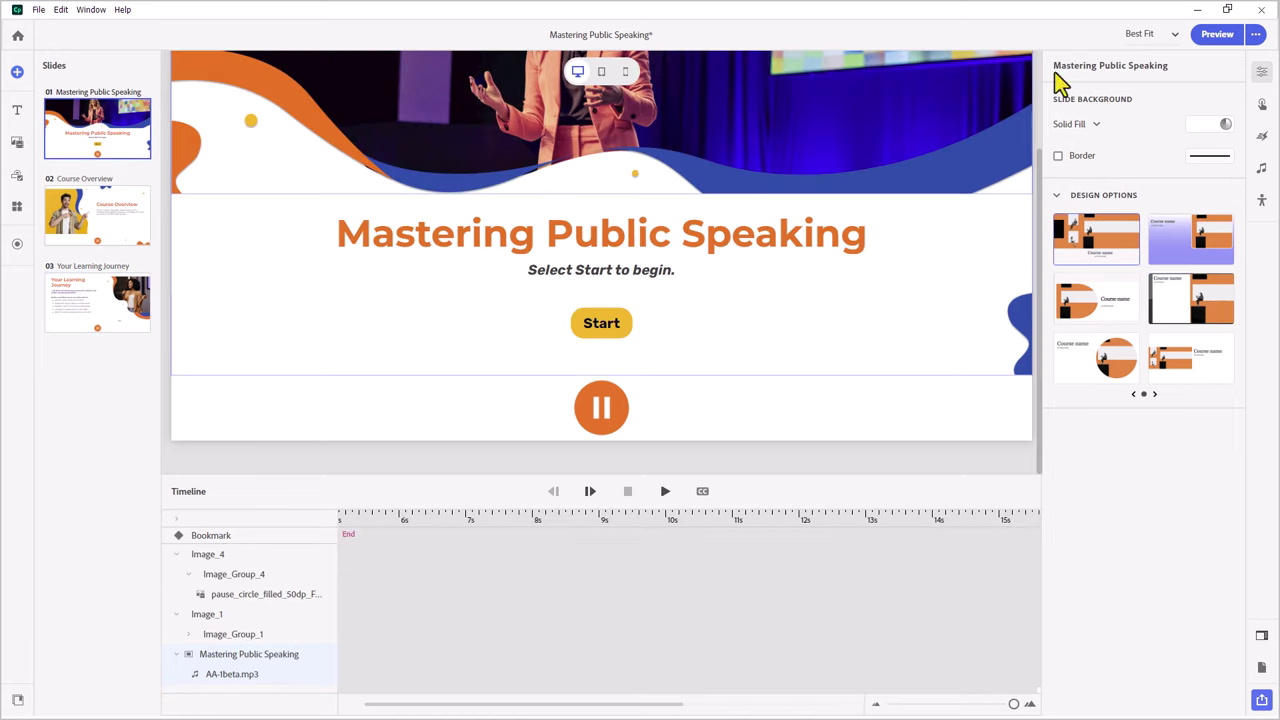
click(1218, 35)
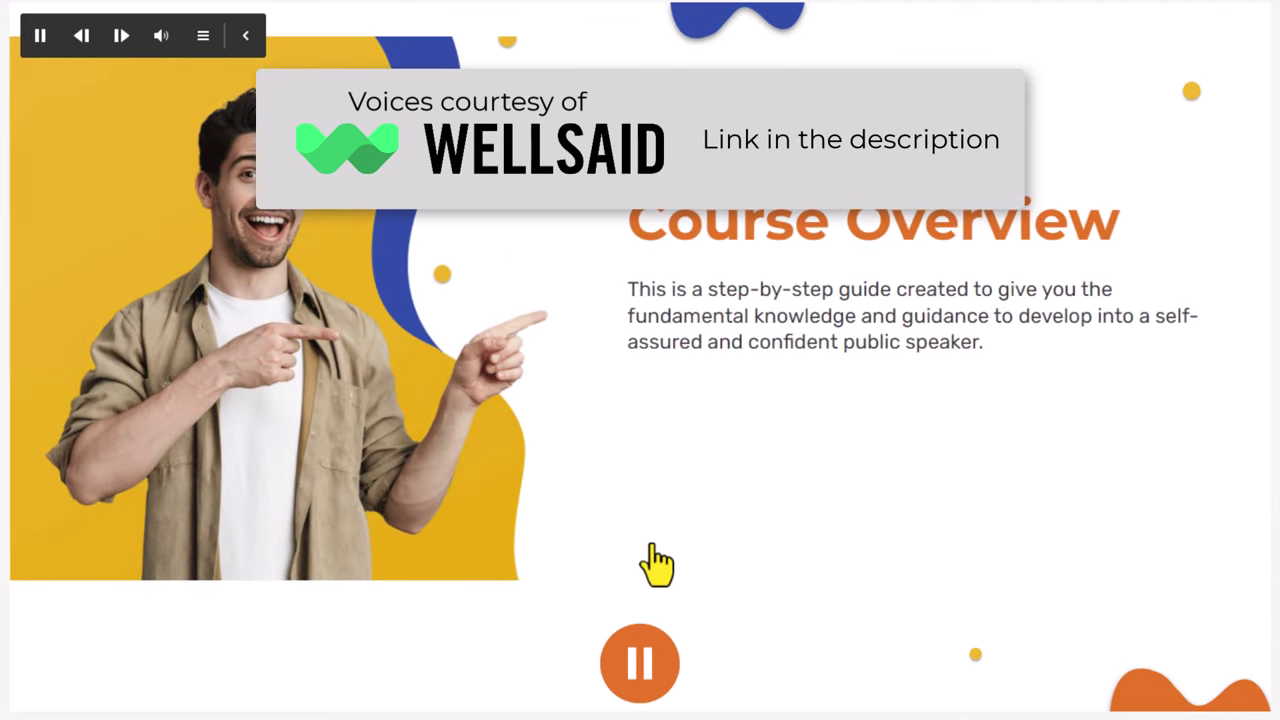
click(645, 676)
Play and pause the Your Learning Journey slide with the orange button, then advance to Course Overview.
click(647, 668)
click(647, 668)
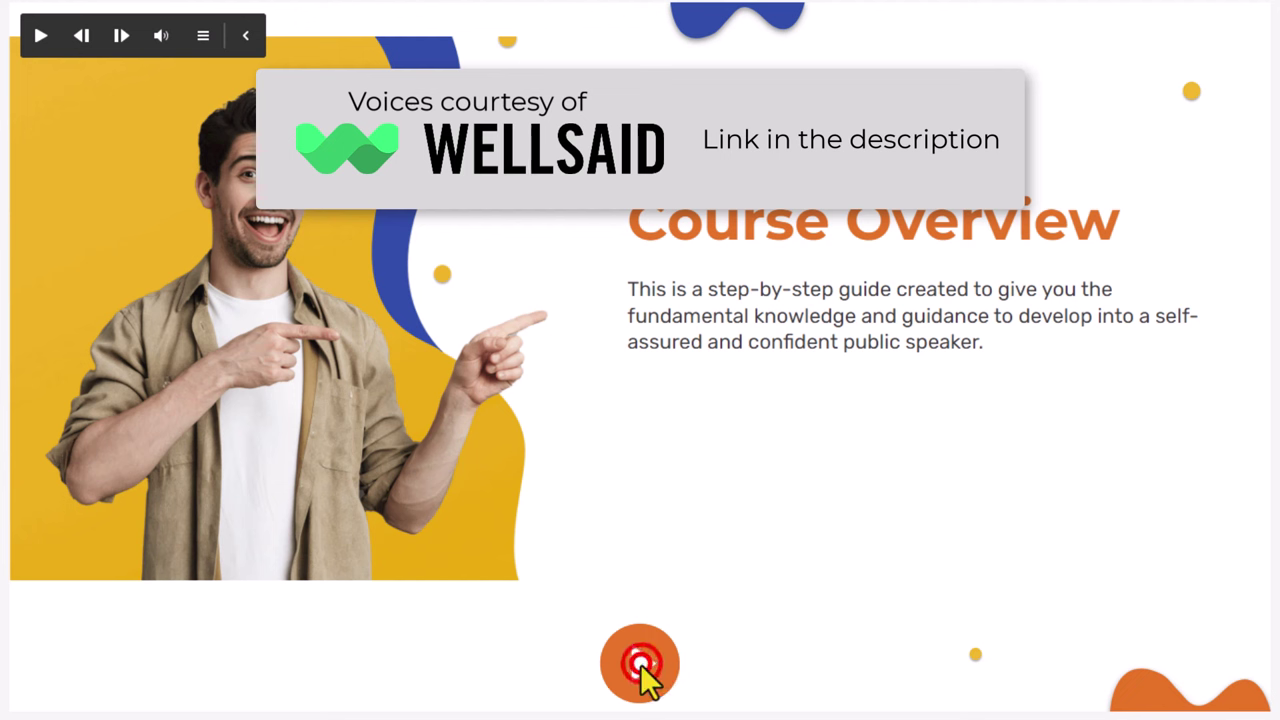
click(121, 45)
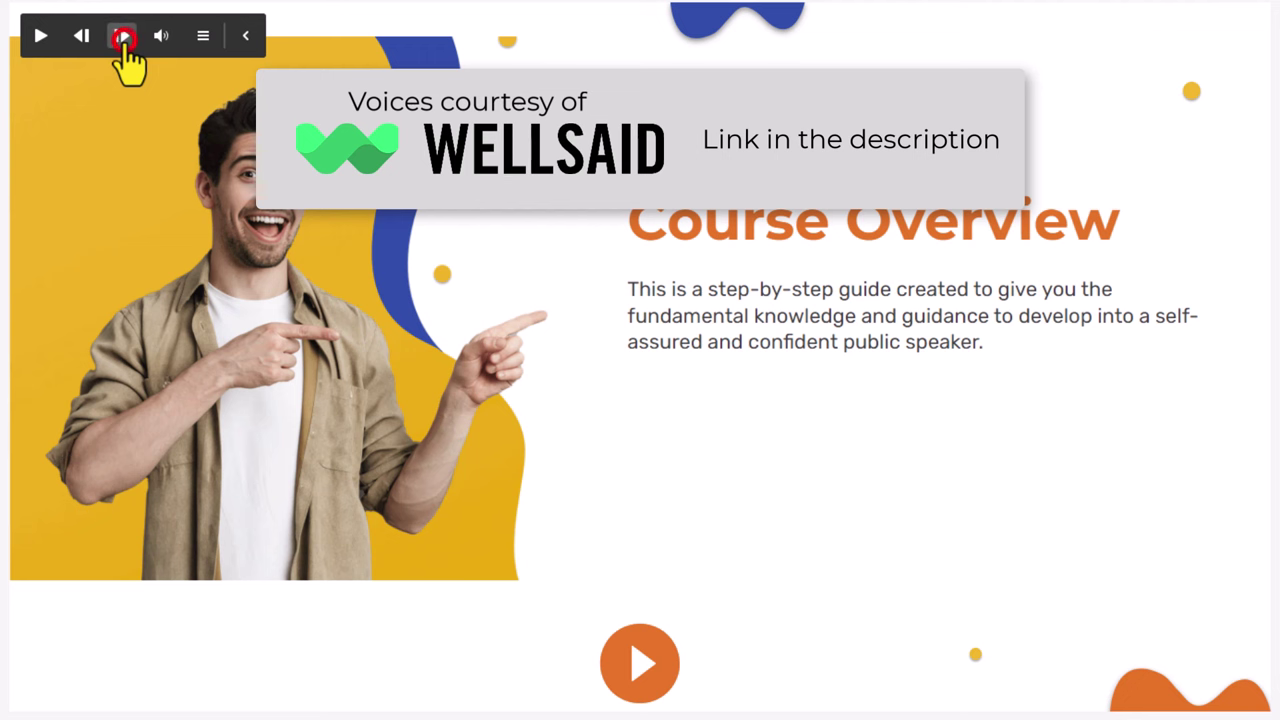